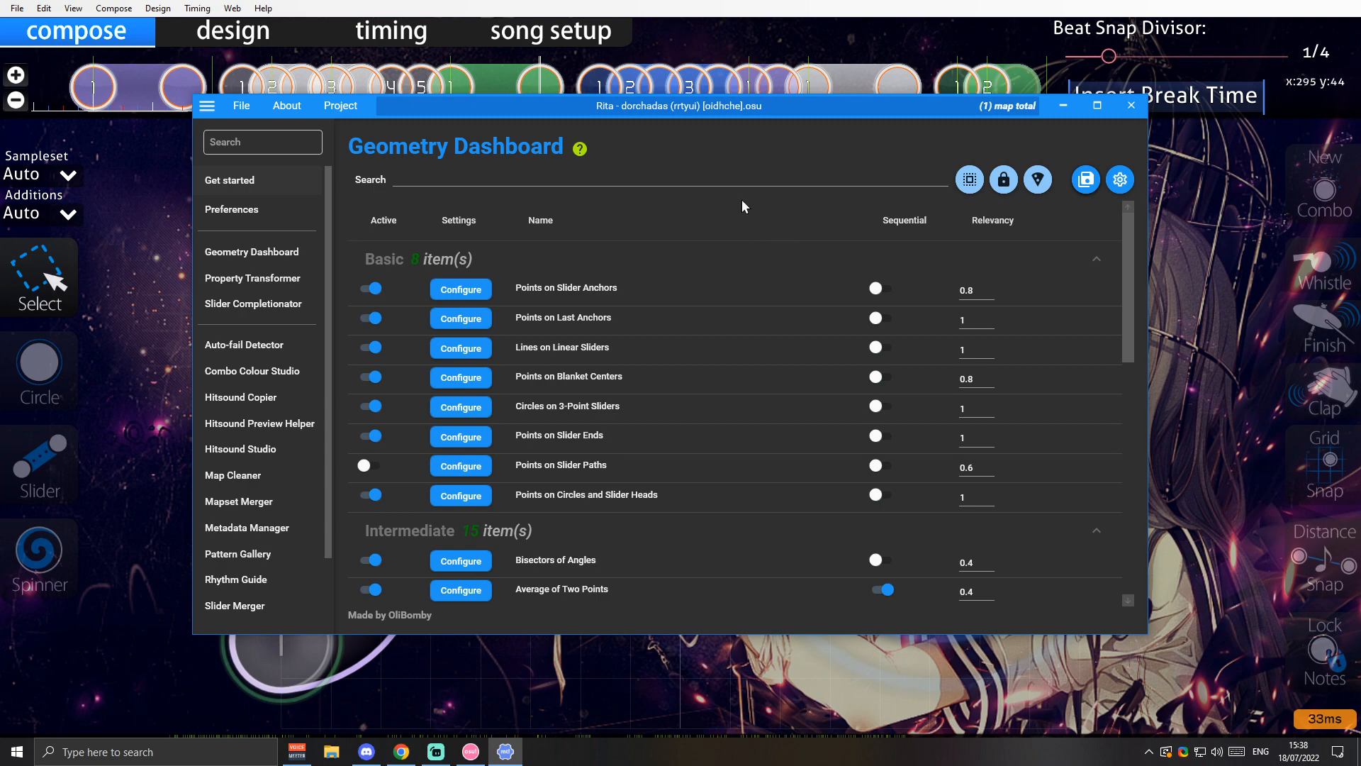
- Examine the osu! user config file path in the general Preferences and return to the osu! editor
click(232, 209)
click(617, 264)
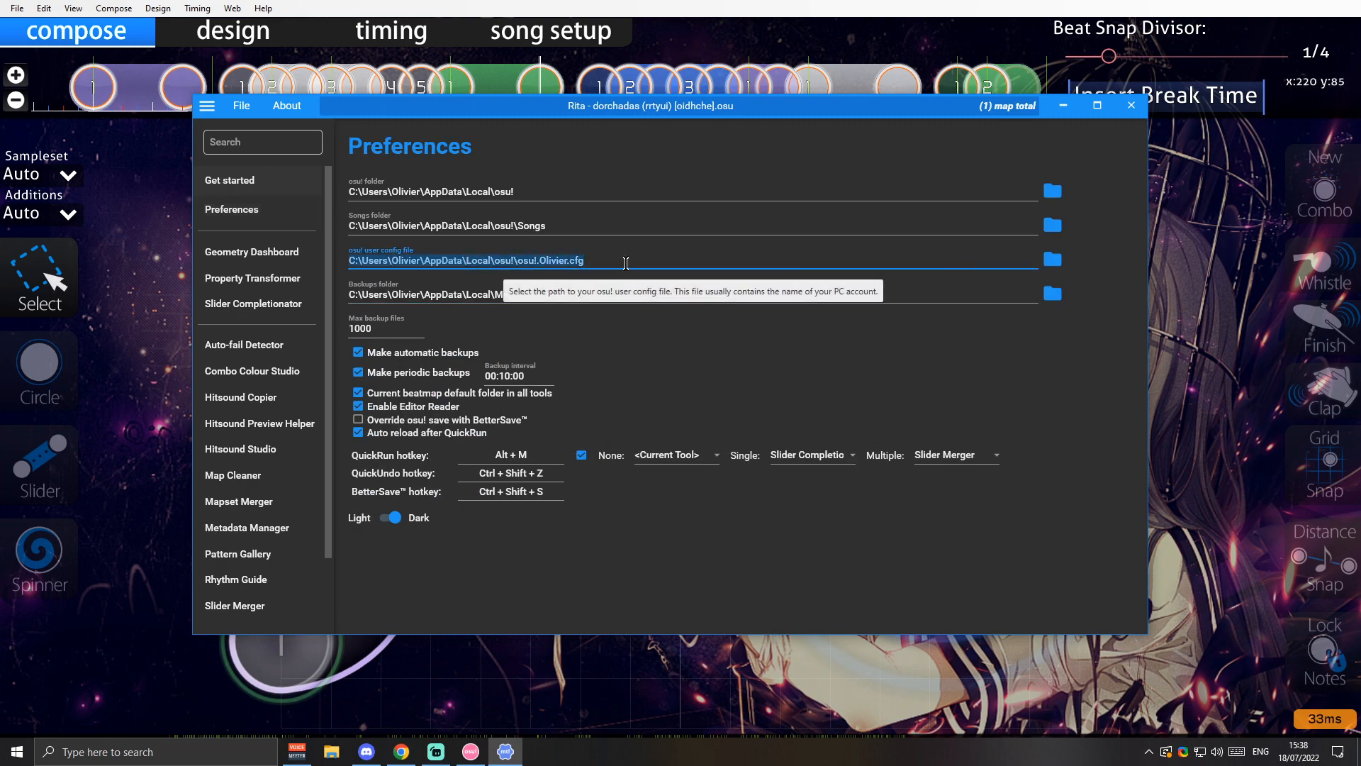
click(1202, 286)
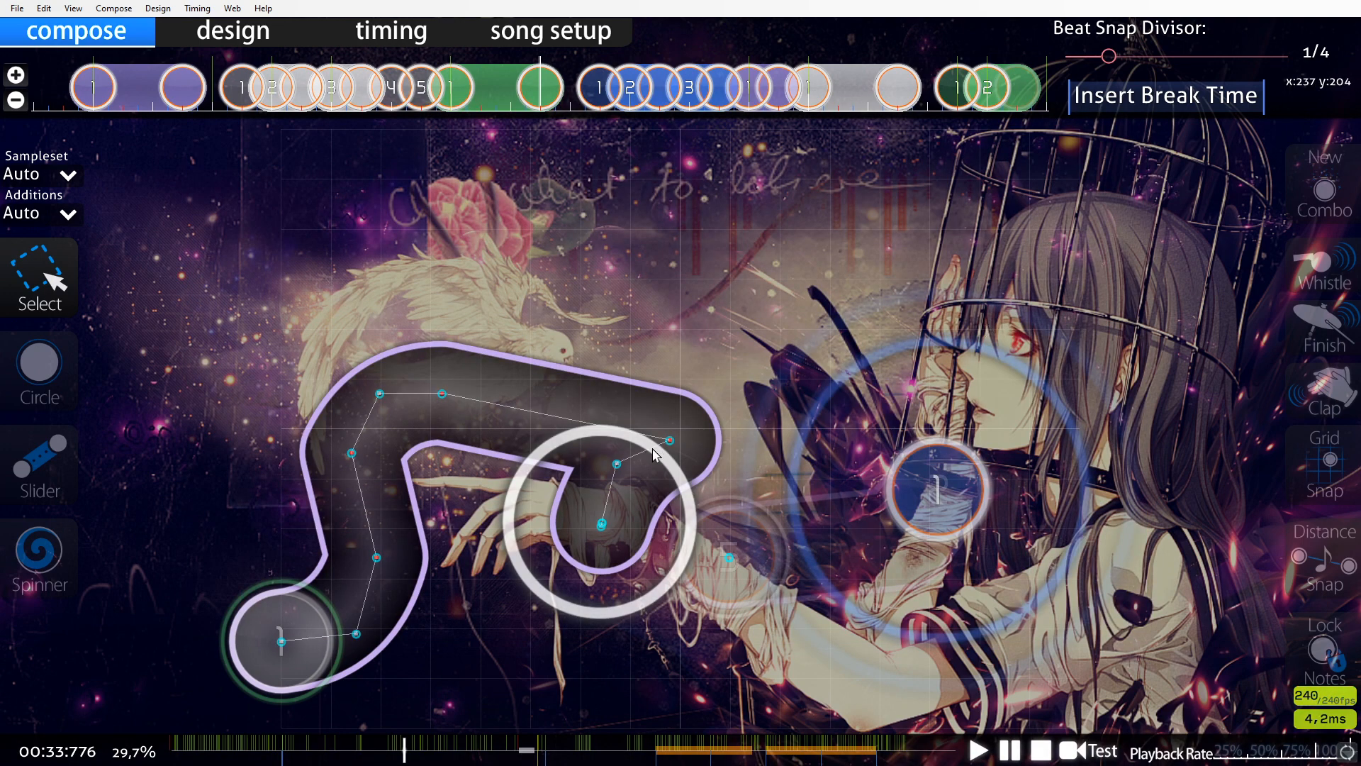
- Step through the map from 00:33:776 to about 00:36:568 and back, viewing the virtual geometry overlay on the sliders
scroll(786, 441, down, 9)
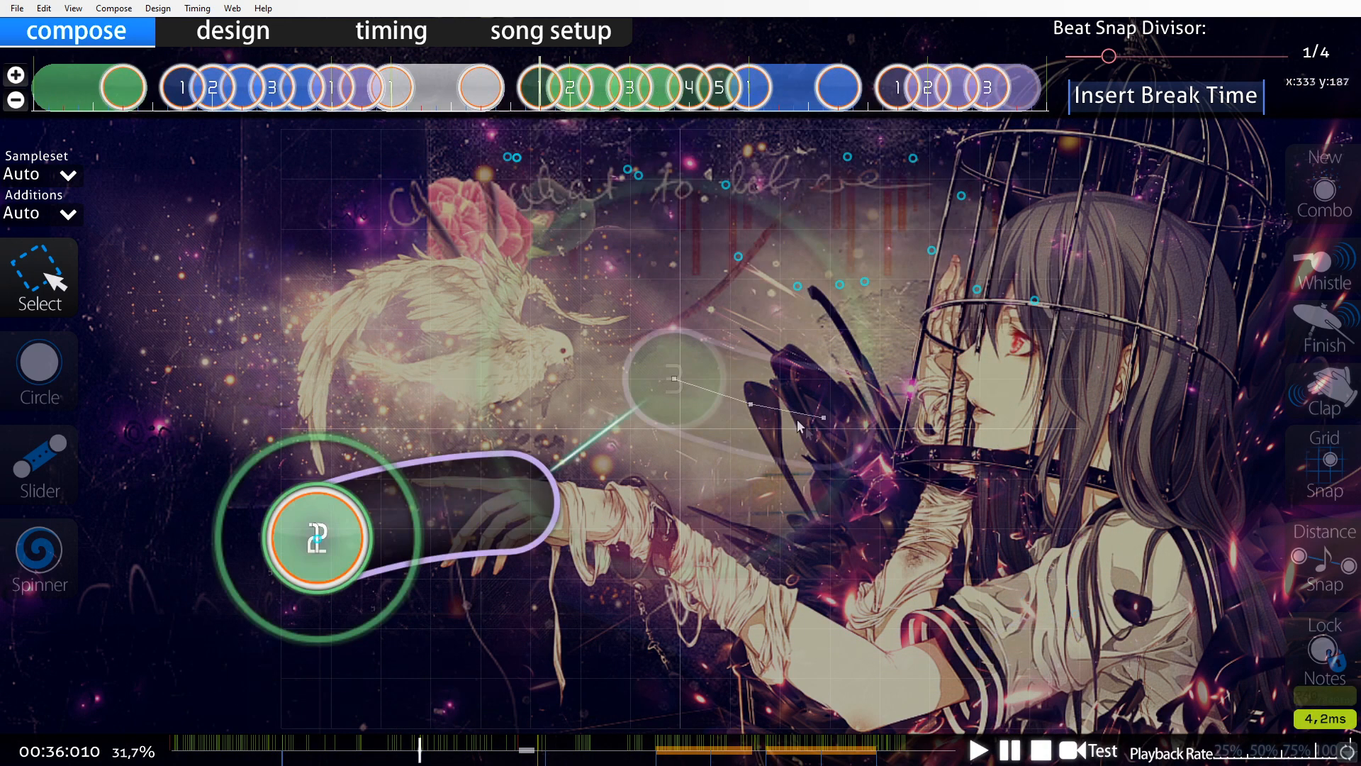
scroll(799, 427, down, 7)
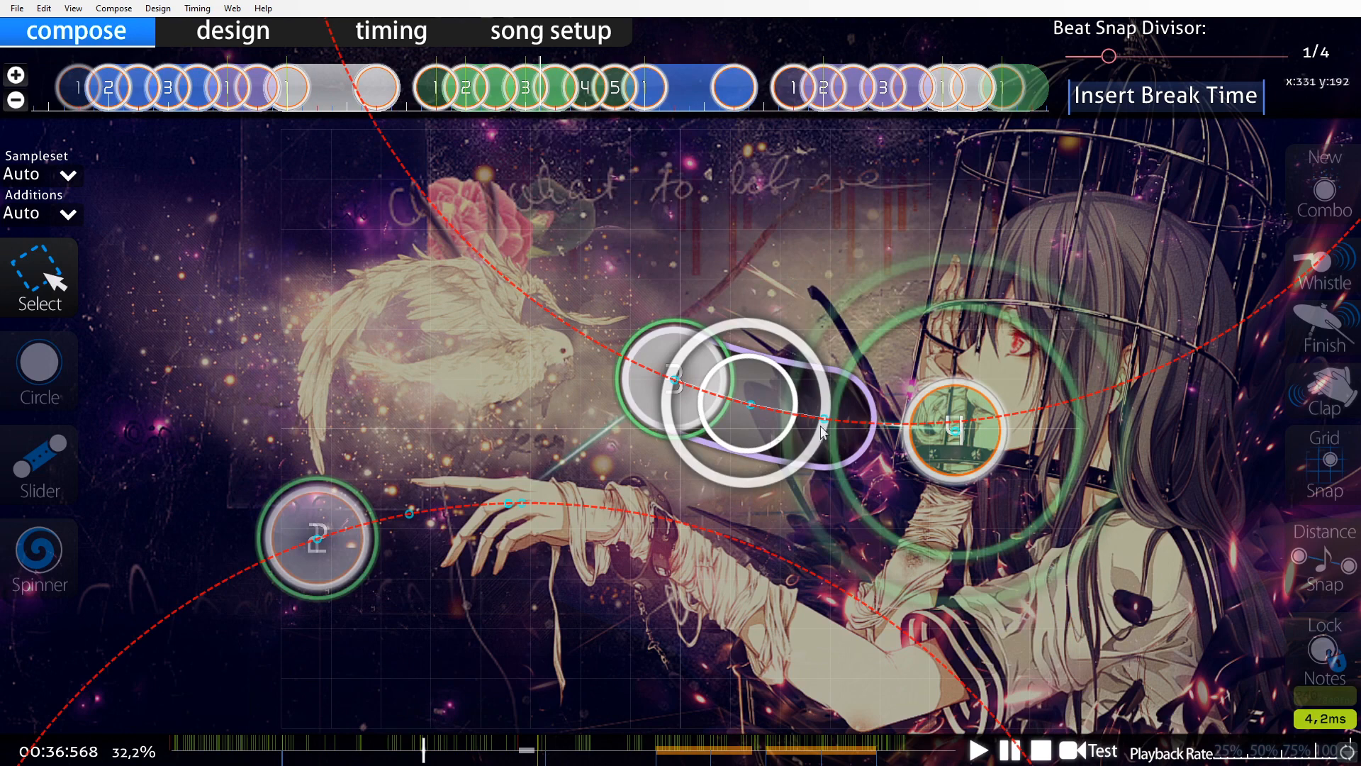
scroll(794, 383, up, 6)
scroll(563, 447, up, 10)
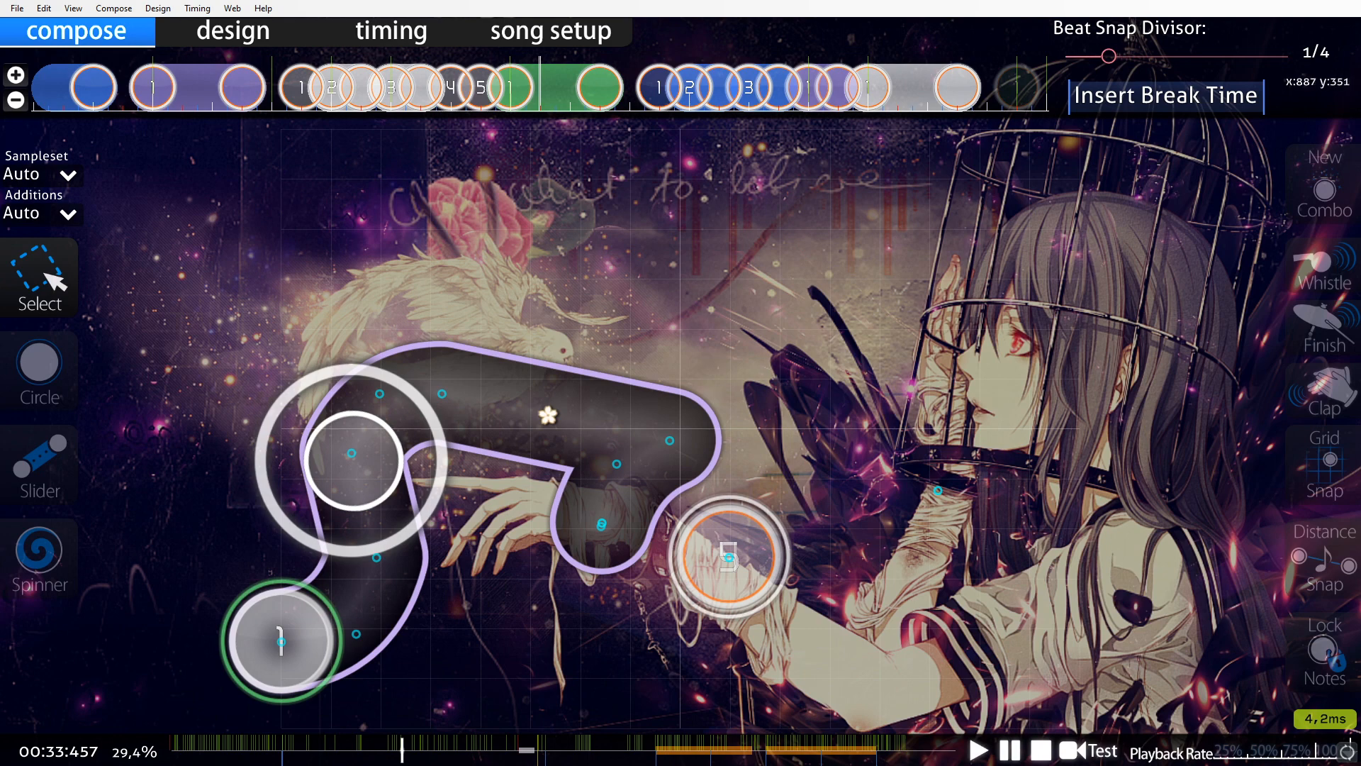
- Switch to Mapping Tools, review the Geometry Dashboard hotkey preferences including the Refresh key, and return to the osu! editor
key(alt+Tab)
click(1120, 180)
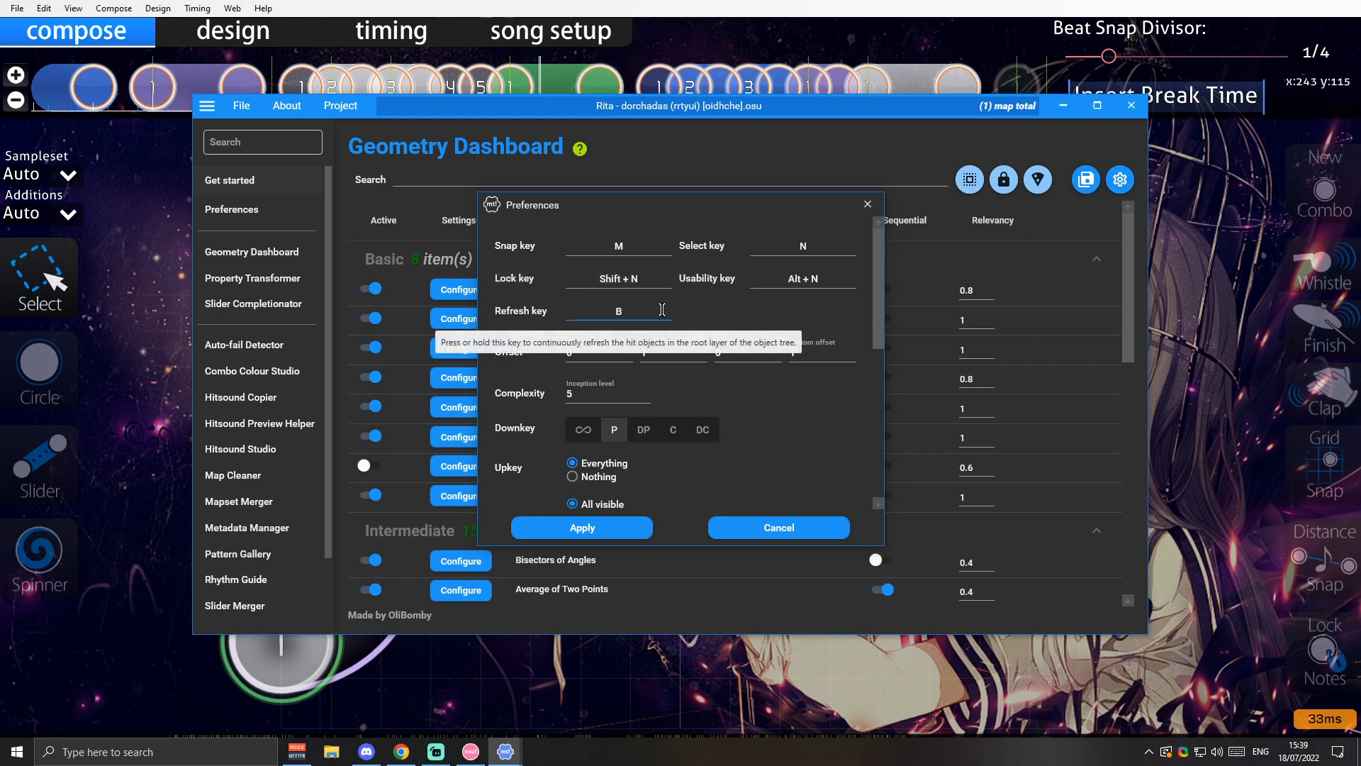
click(869, 205)
key(alt+Tab)
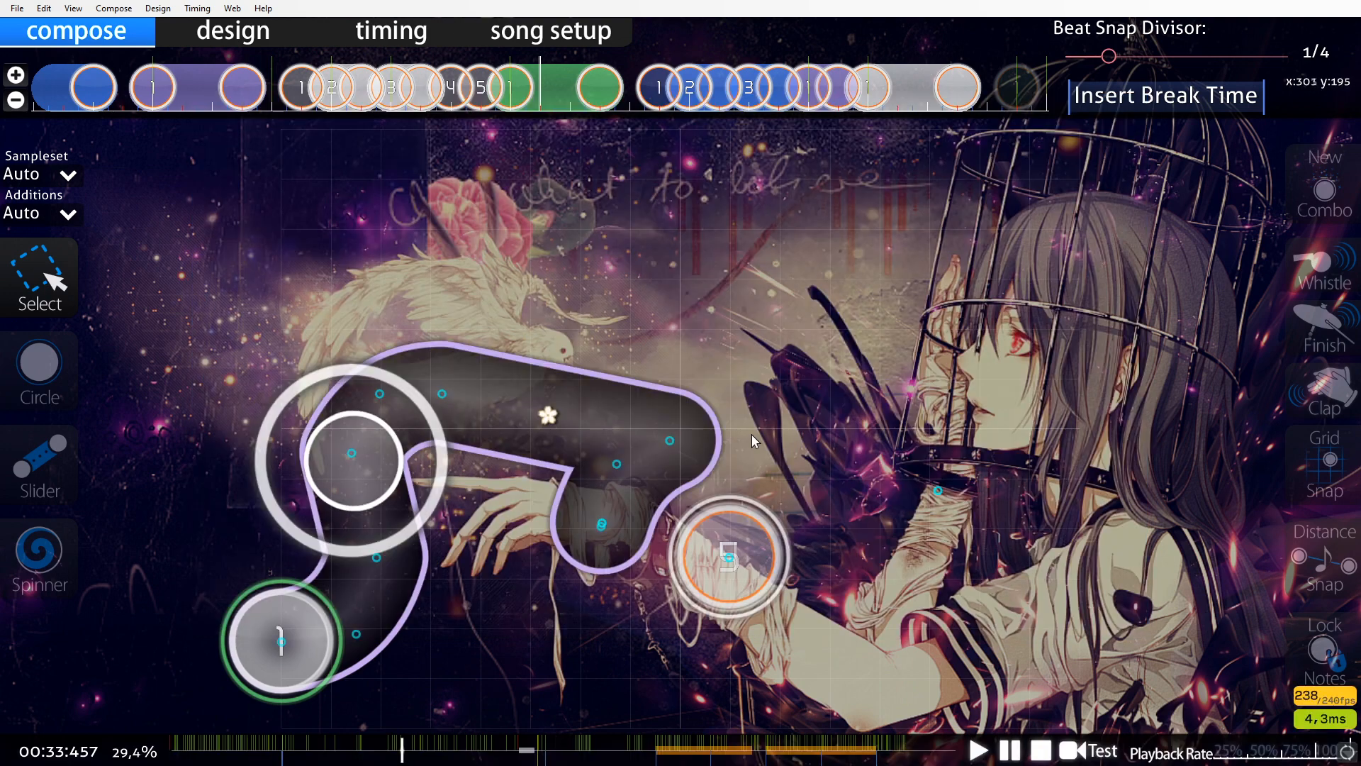
- Try moving the long curved slider at 00:33:537 up and to the right, refresh its virtual points, and undo the move
click(671, 441)
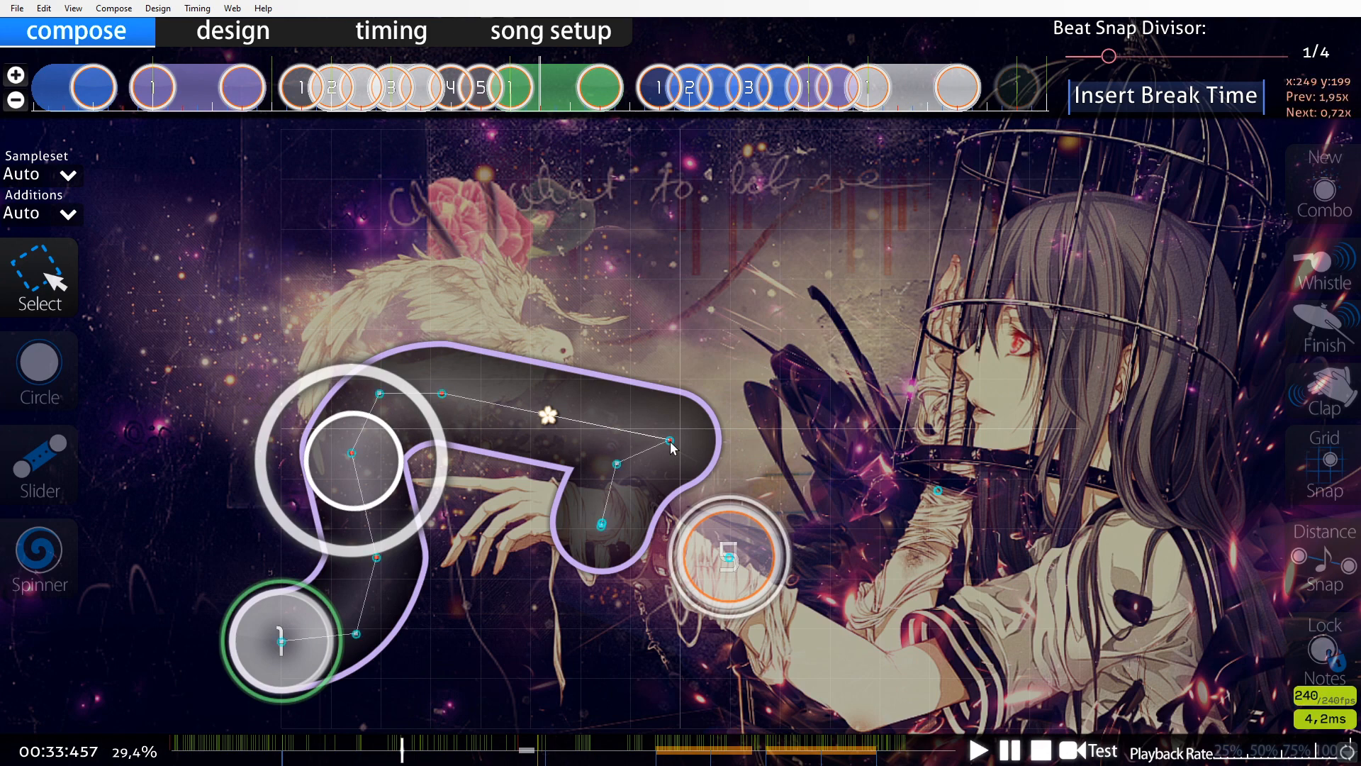
scroll(652, 403, down, 2)
scroll(651, 402, up, 1)
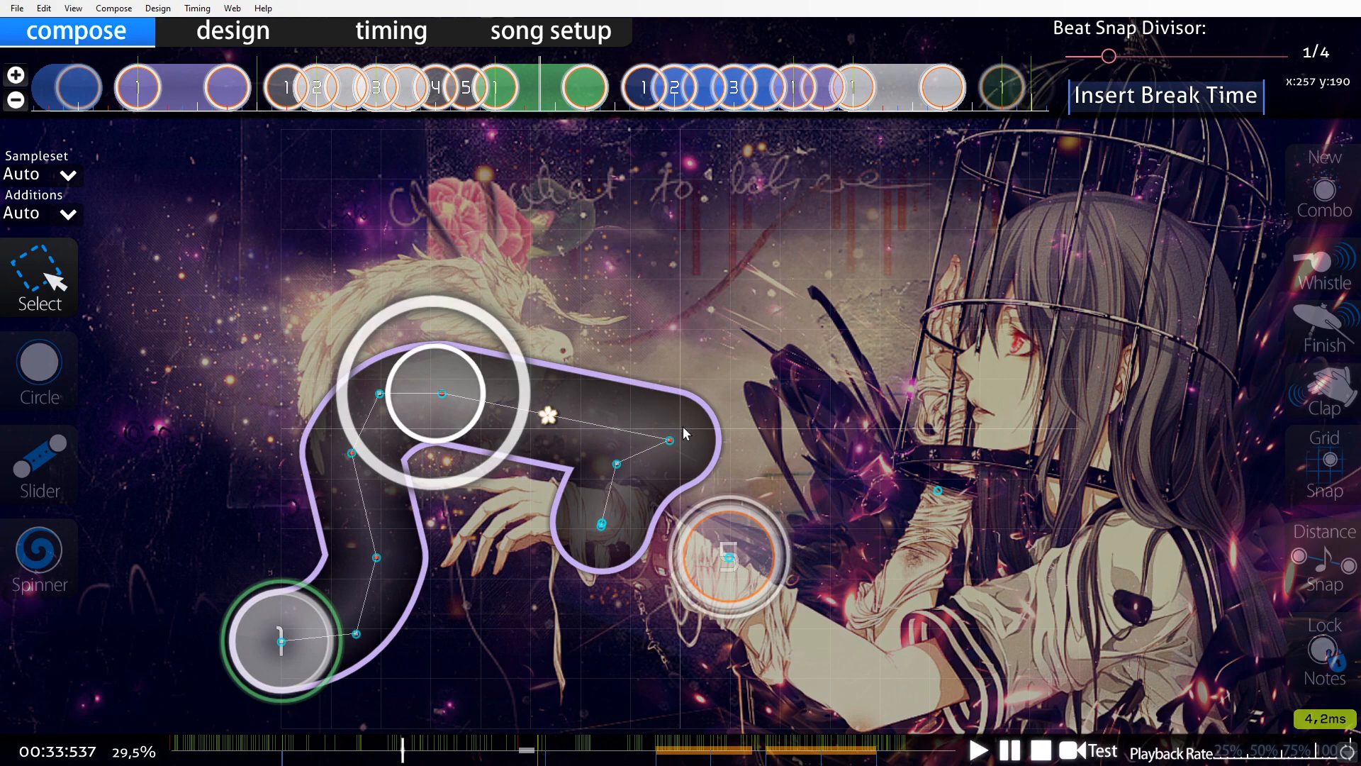
drag(557, 440, 759, 301)
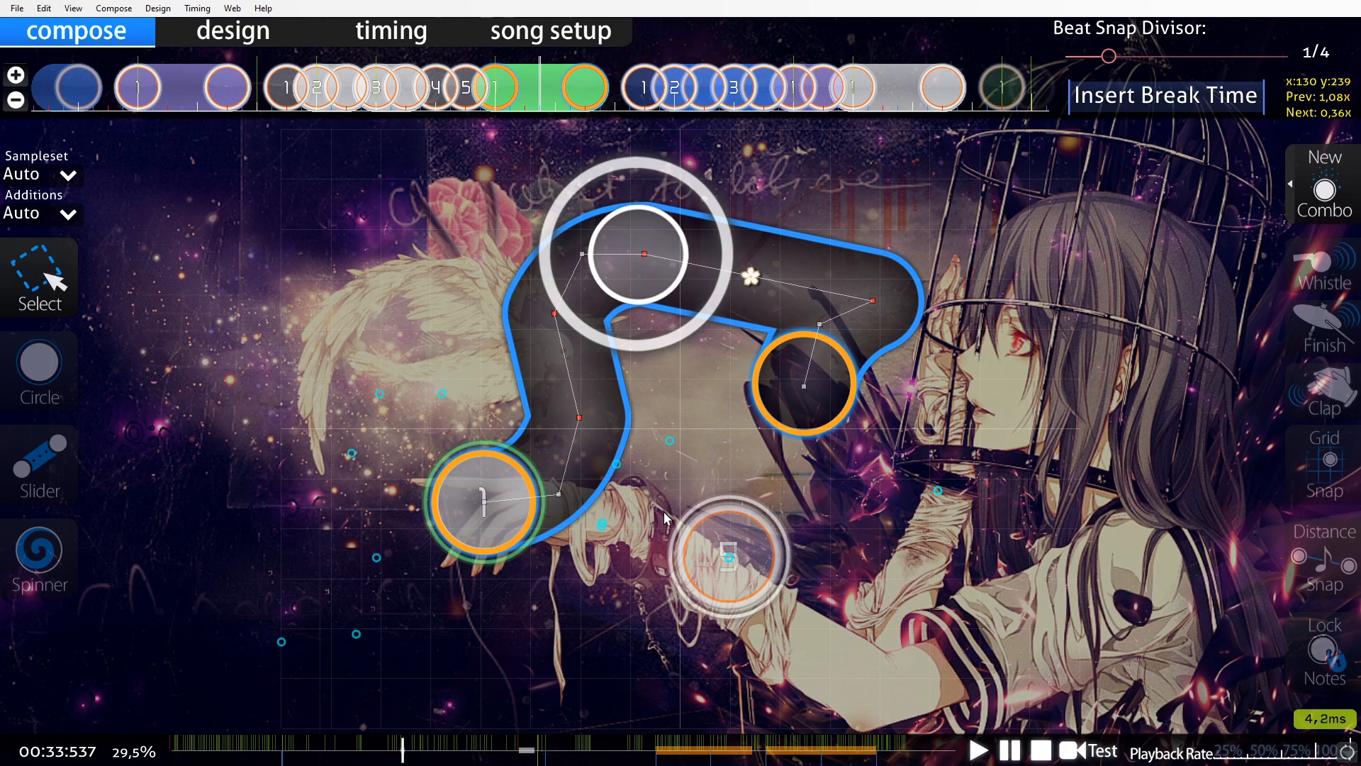
click(492, 397)
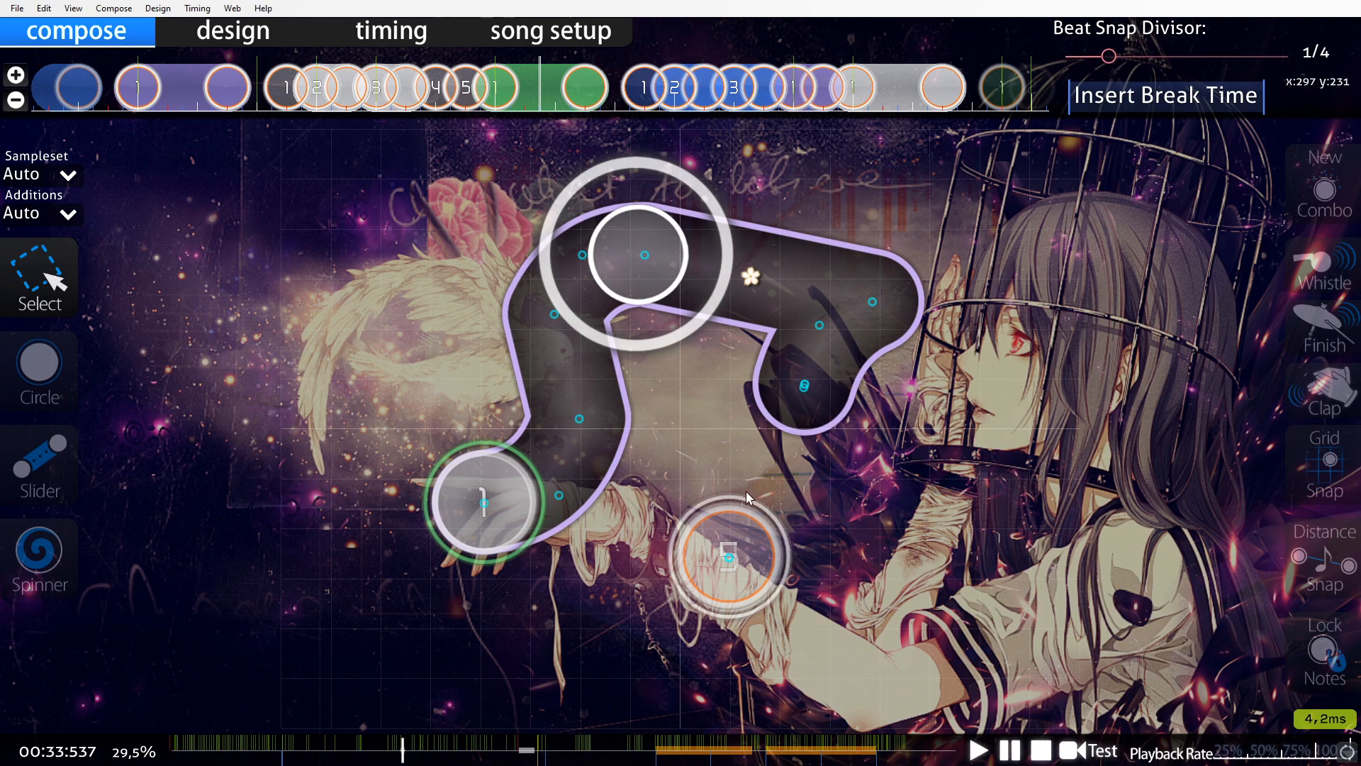
key(ctrl+z)
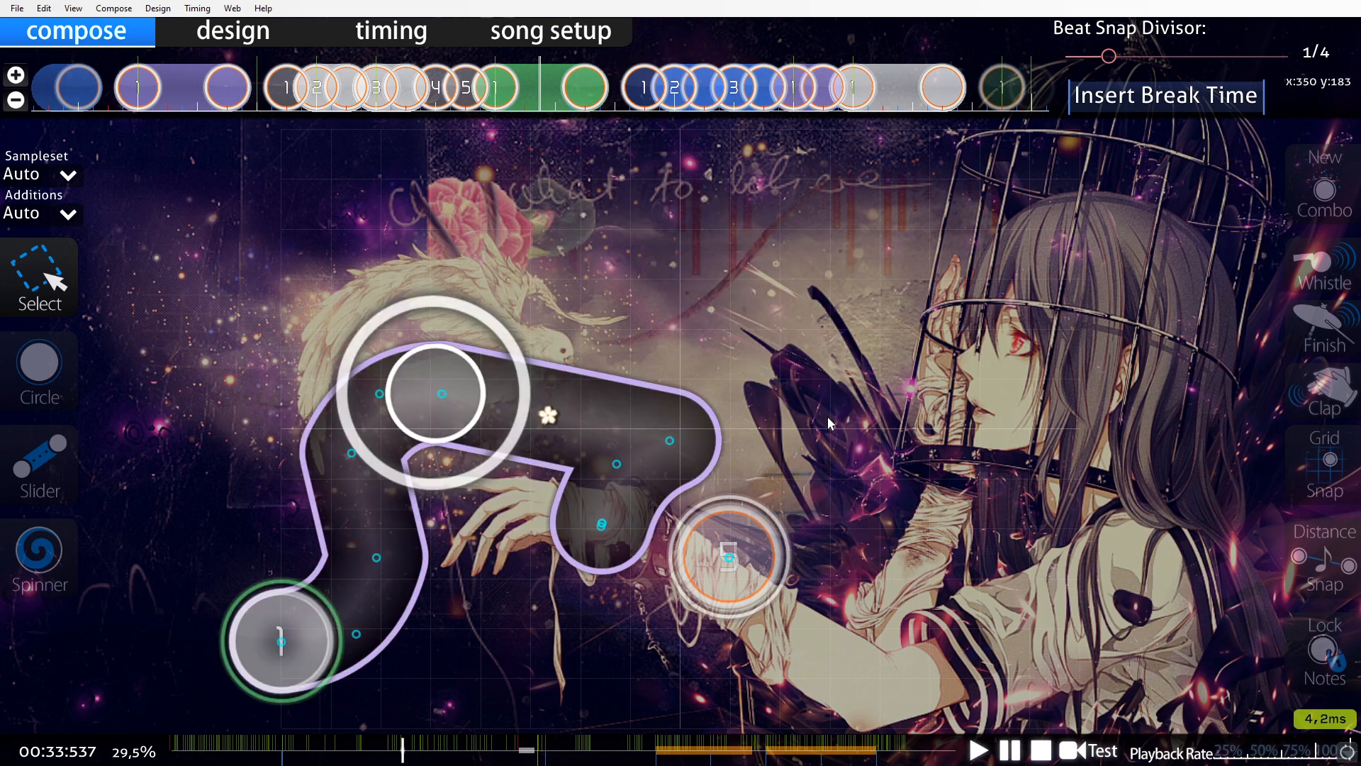
- Select the virtual points on the two anchors at the ends of the slider's long upper segment to generate related geometry
click(446, 408)
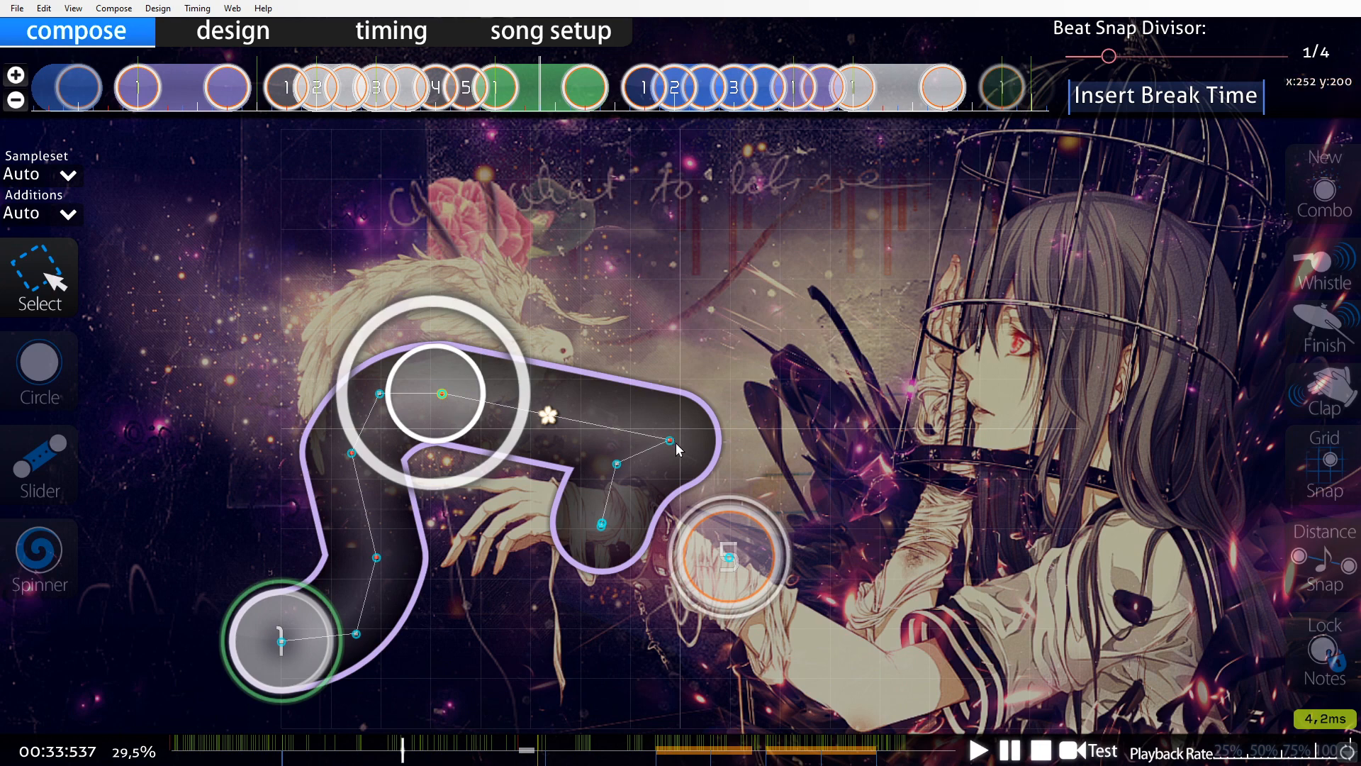
key(n)
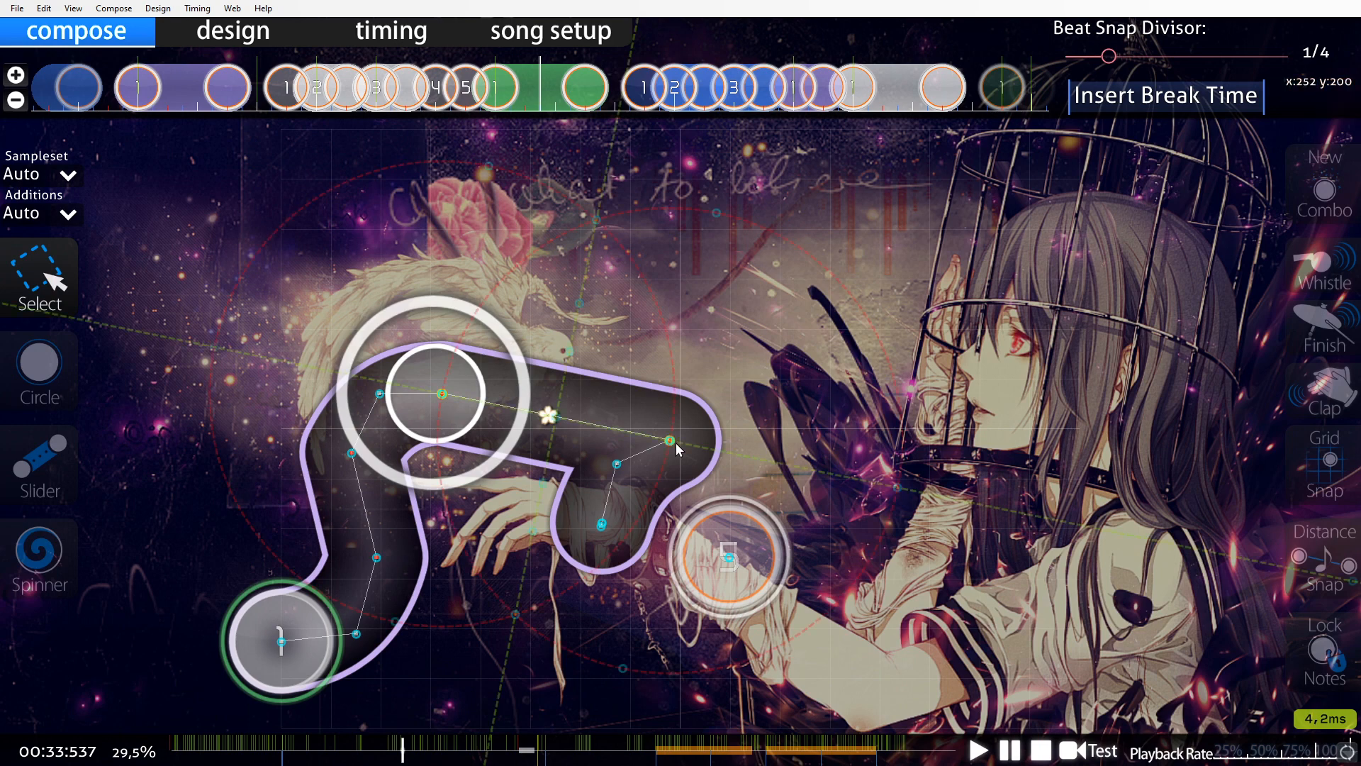
scroll(501, 381, up, 1)
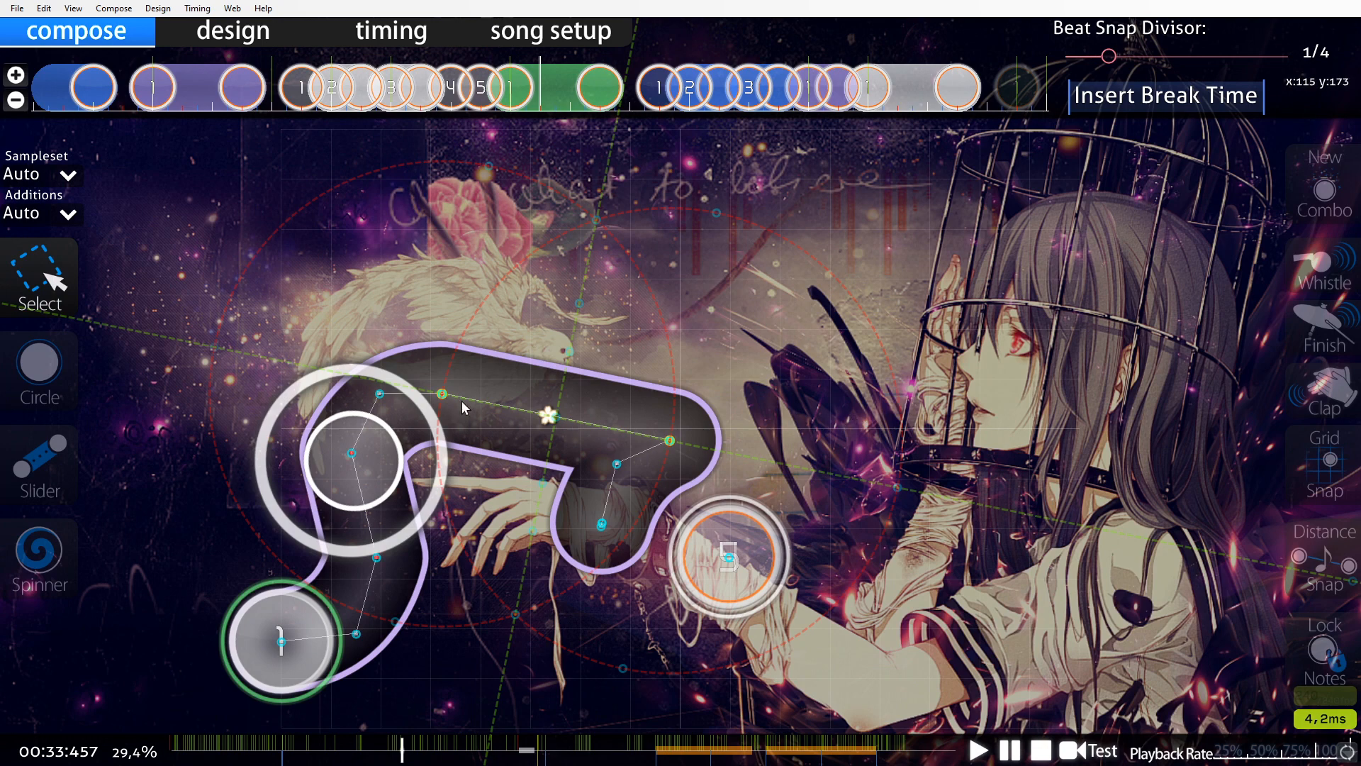
- Switch to Mapping Tools, check the Select key in the Geometry Dashboard preferences, and return to the osu! editor
key(alt+Tab)
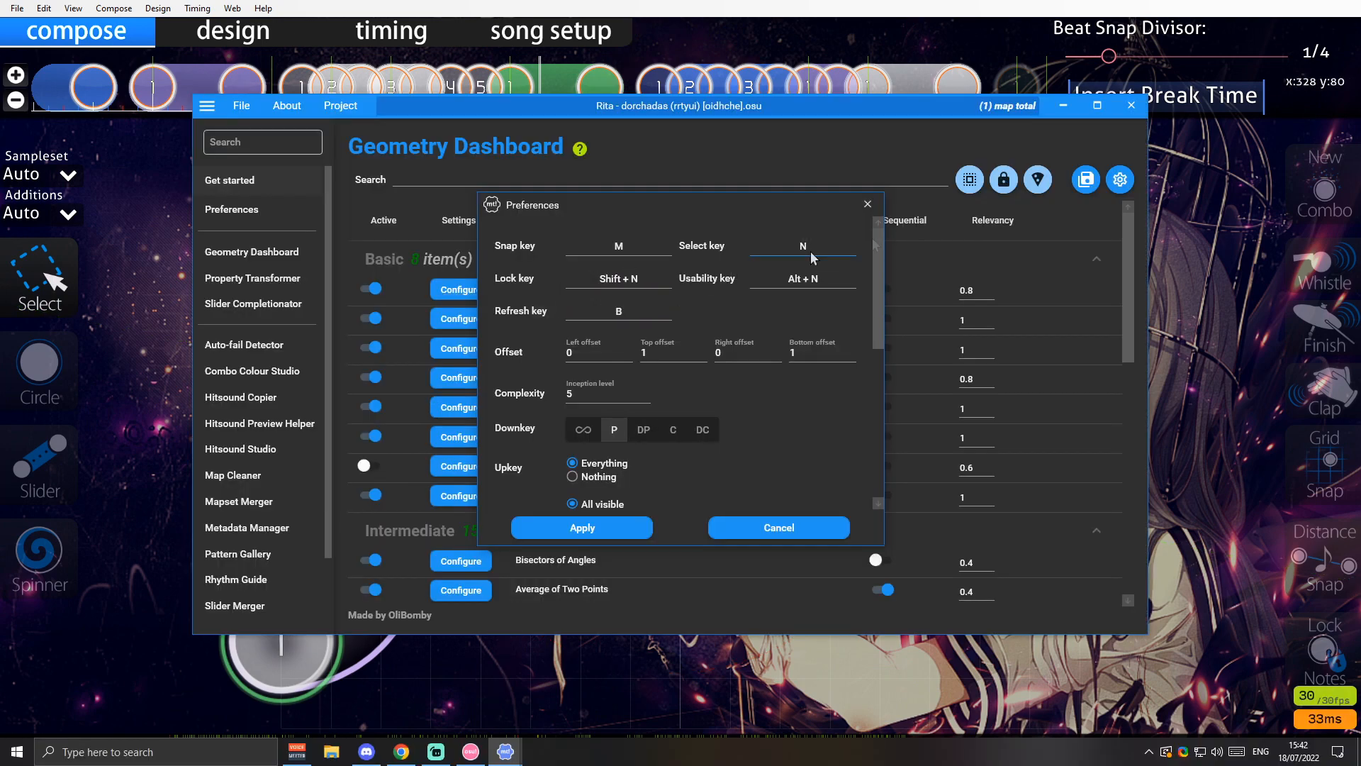
click(867, 204)
click(1174, 268)
- Lock the virtual point on the long slider's rightmost anchor and view it at other times in the map
key(t)
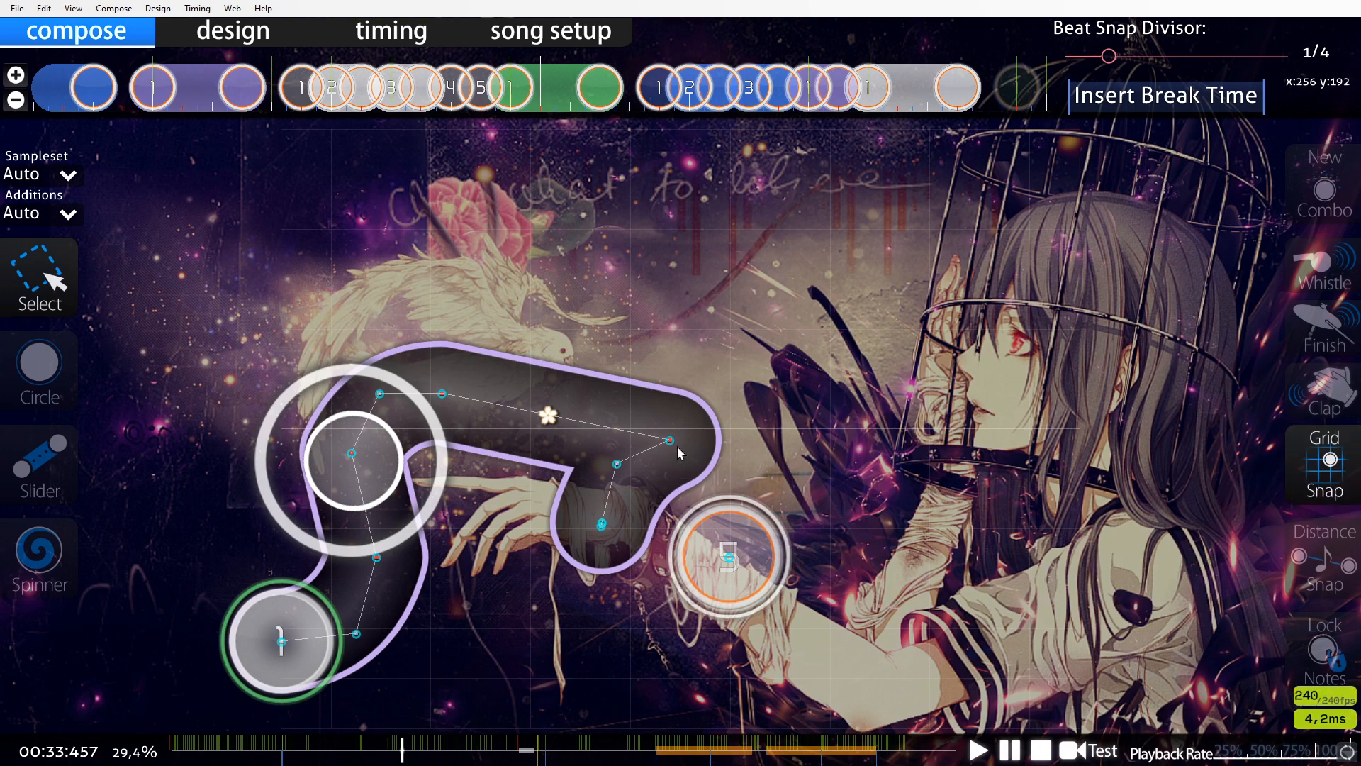
key(t)
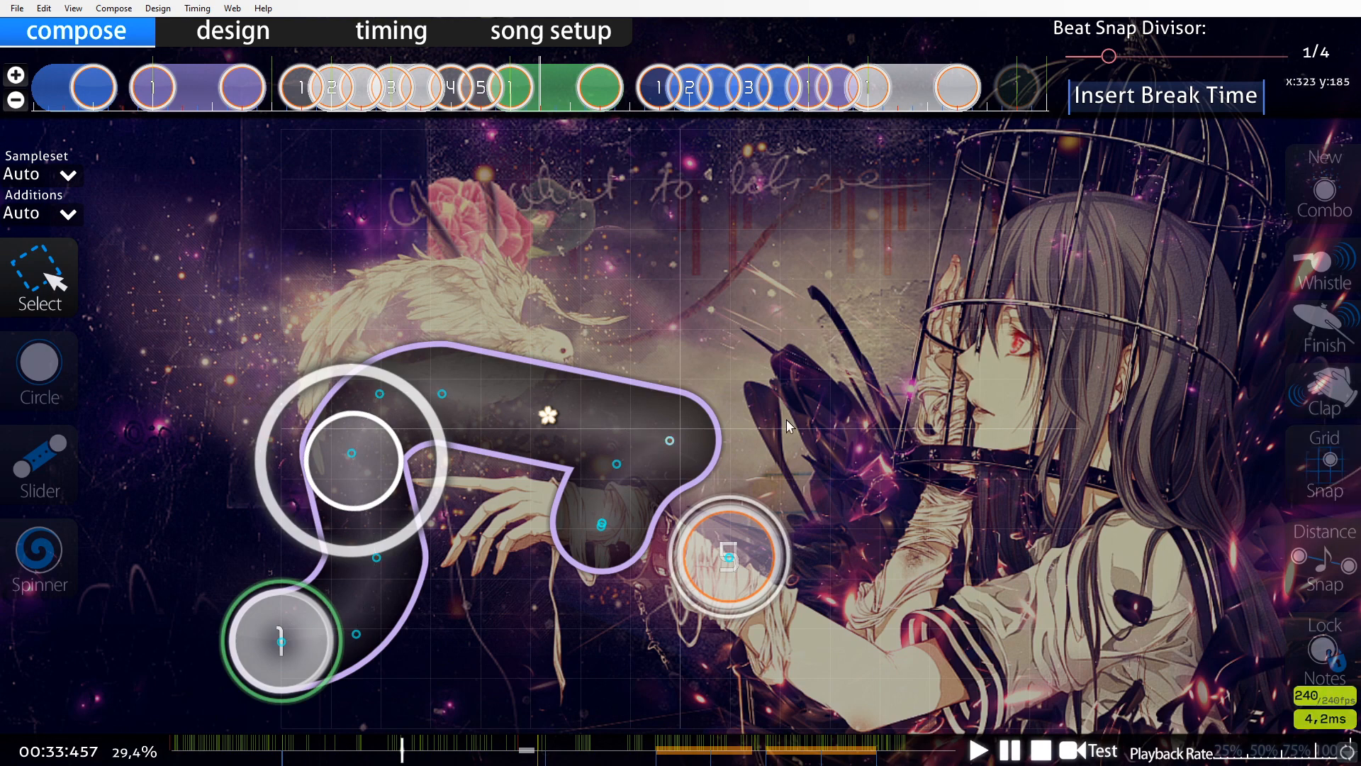
scroll(785, 420, down, 8)
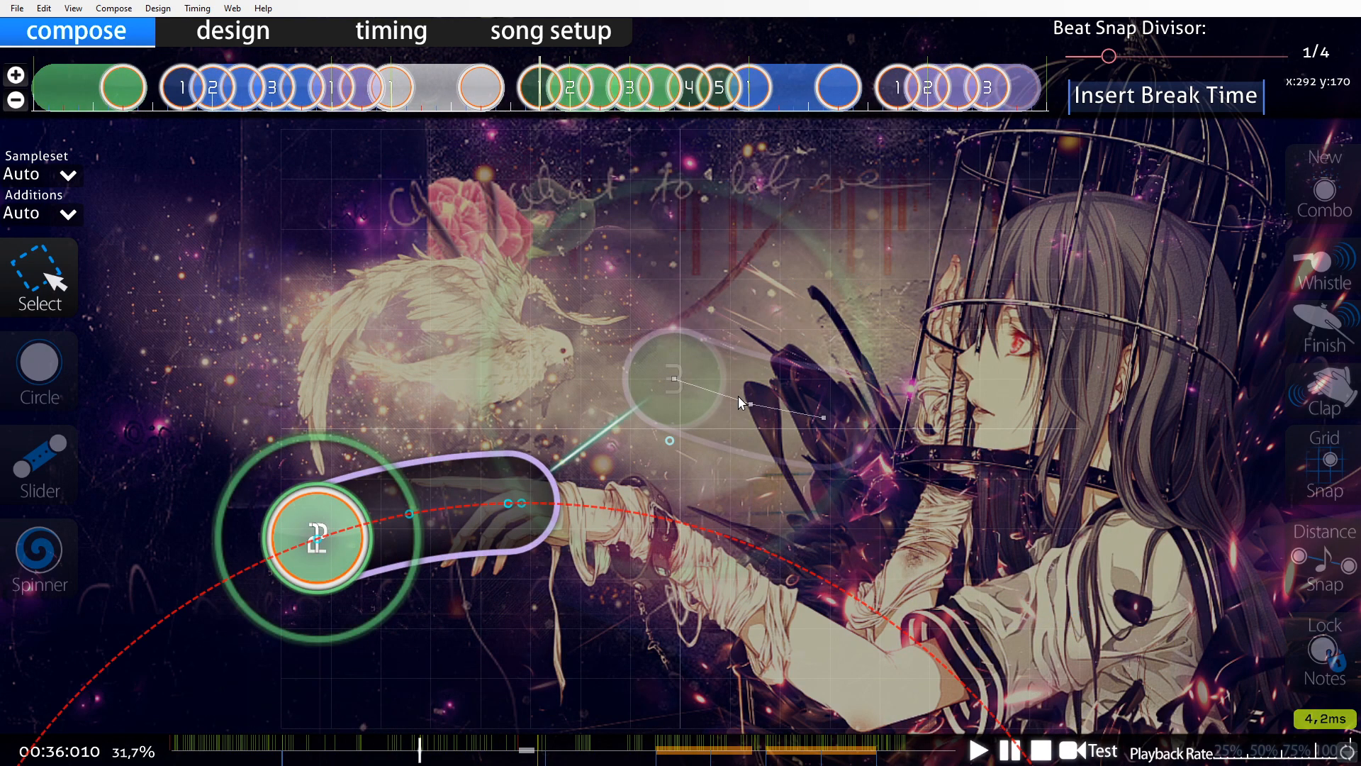
scroll(741, 412, up, 4)
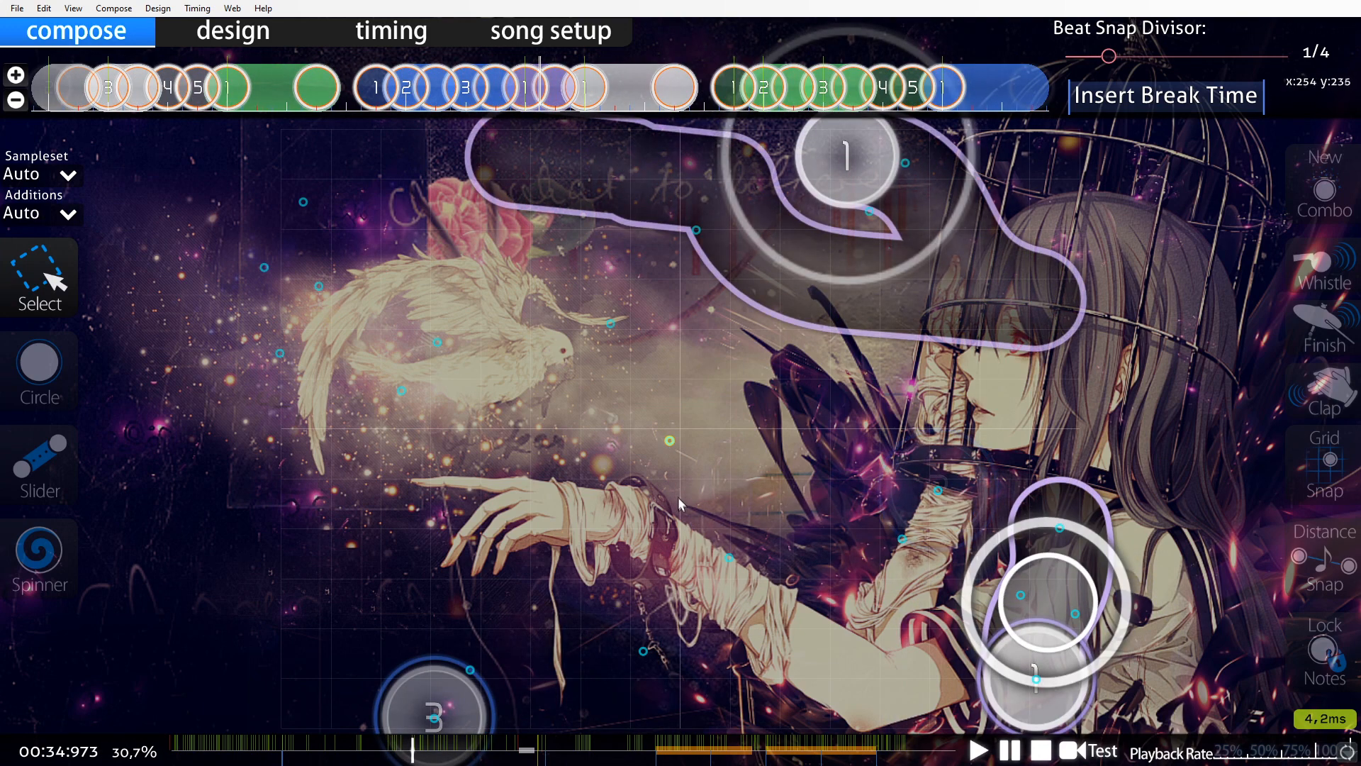
- Try moving the short lower slider and the large upper slider at 00:34:973, and undo both moves
drag(1069, 571, 481, 271)
drag(874, 304, 786, 309)
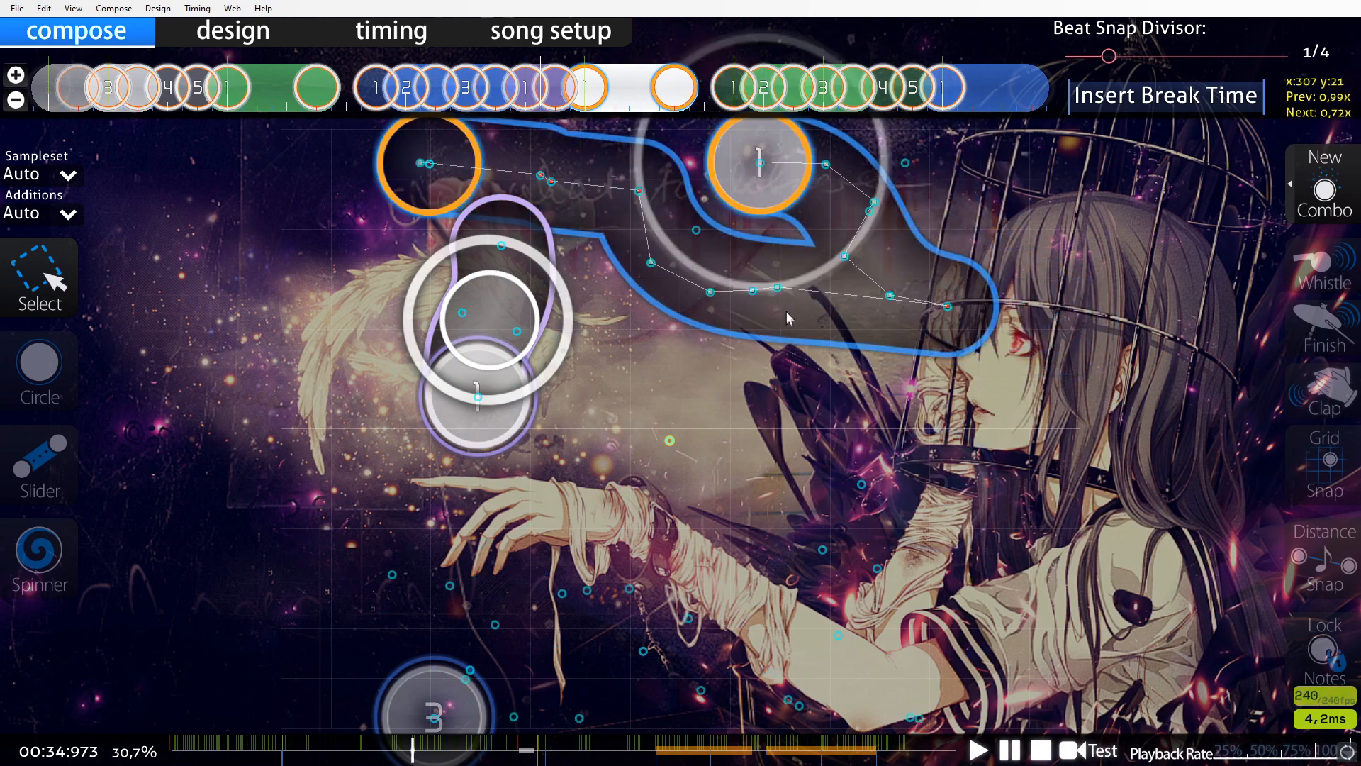
key(ctrl+z)
key(ctrl+z)
- Go to 00:37:446 and place a short, nearly vertical slider in the lower middle of the playfield
scroll(641, 444, down, 4)
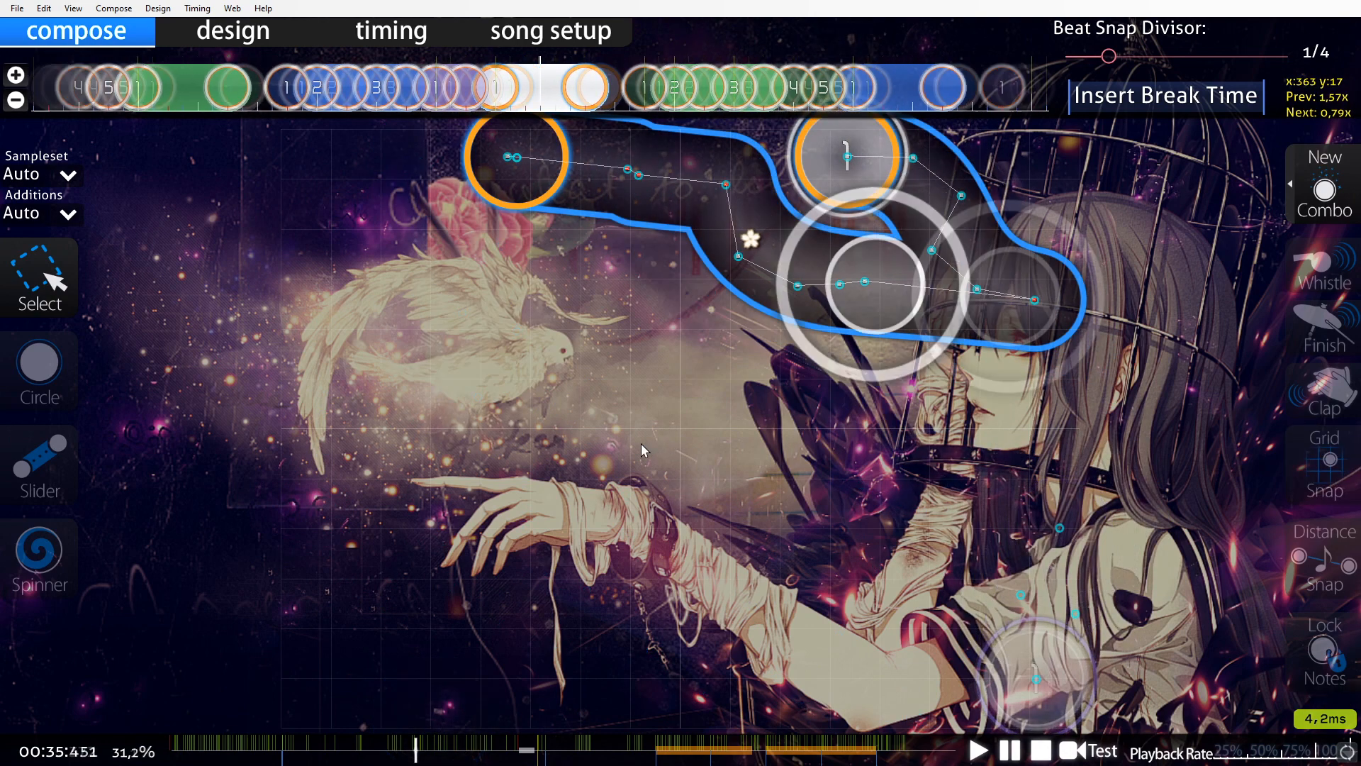
scroll(644, 448, down, 3)
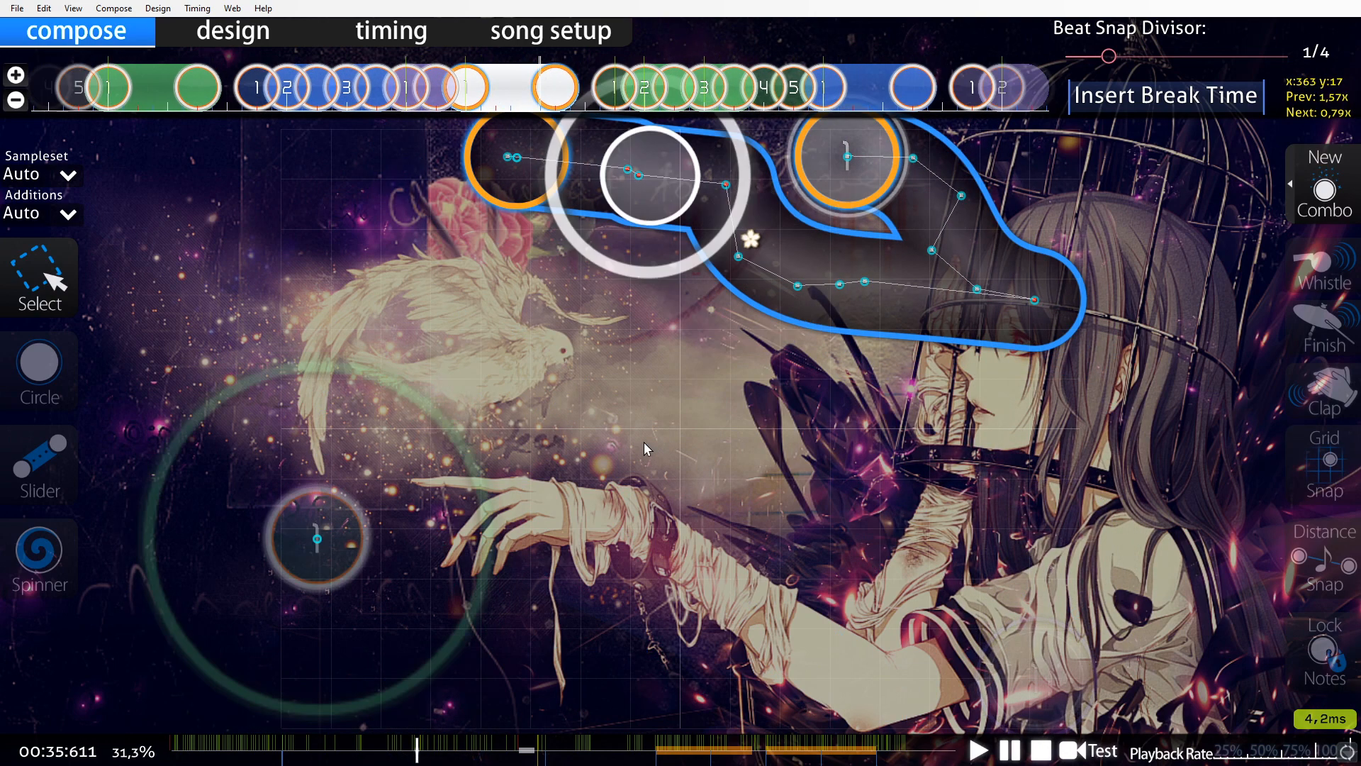
scroll(644, 444, down, 15)
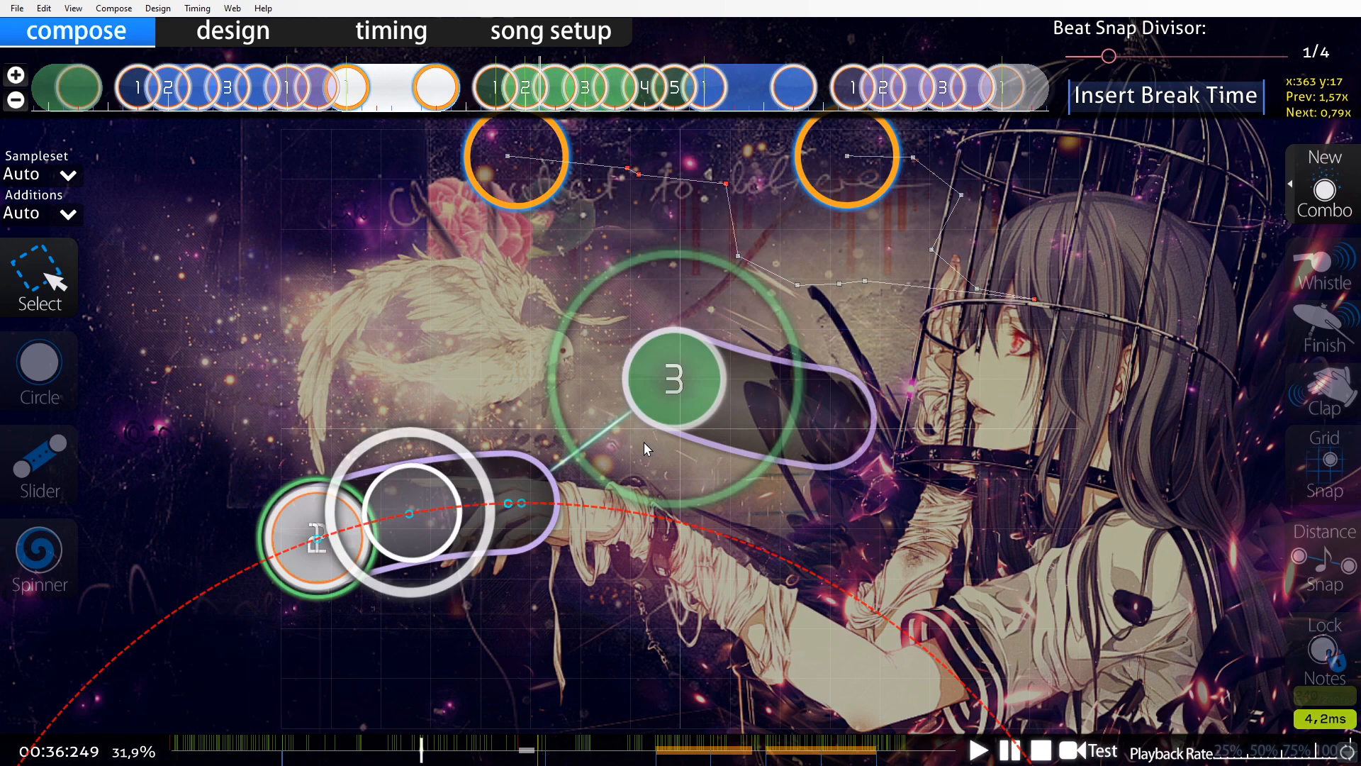
key(3)
click(638, 665)
right_click(623, 434)
key(1)
- Lock the virtual line running along the nearly vertical slider and delete the slider
key(t)
key(shift+n)
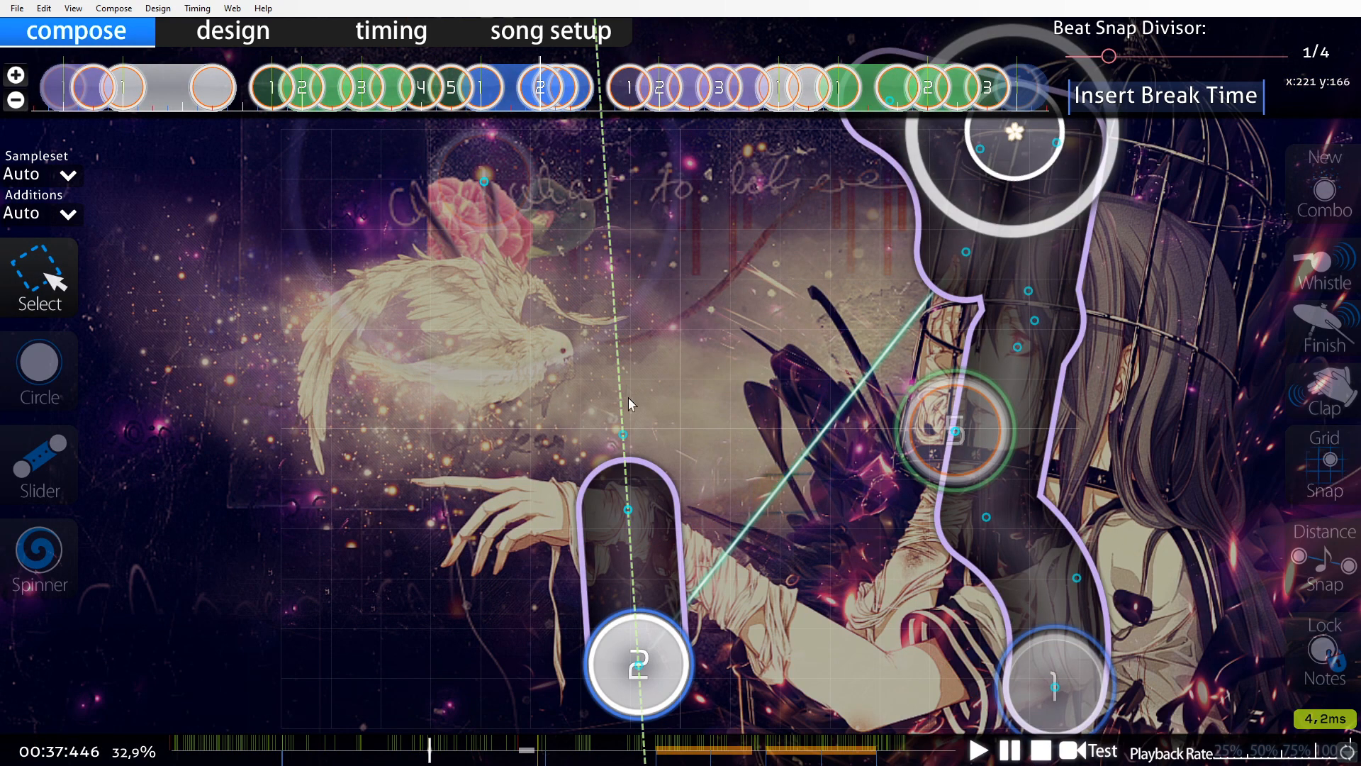
right_click(625, 485)
drag(963, 508, 930, 427)
drag(802, 407, 728, 486)
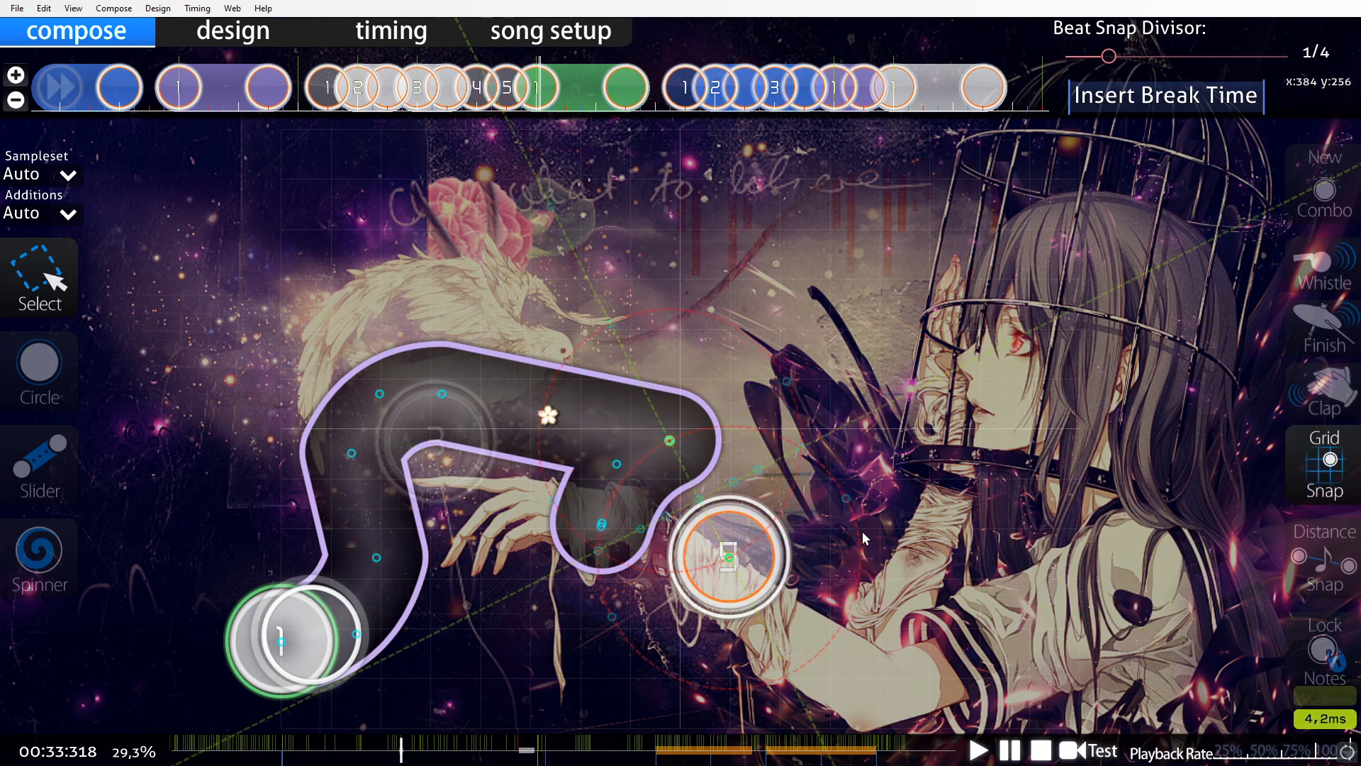
- At 00:33:377, place a curved slider starting at x:228 y:335 that wraps below the stacked circle 5, and refresh its virtual points
scroll(624, 496, down, 1)
key(3)
click(637, 652)
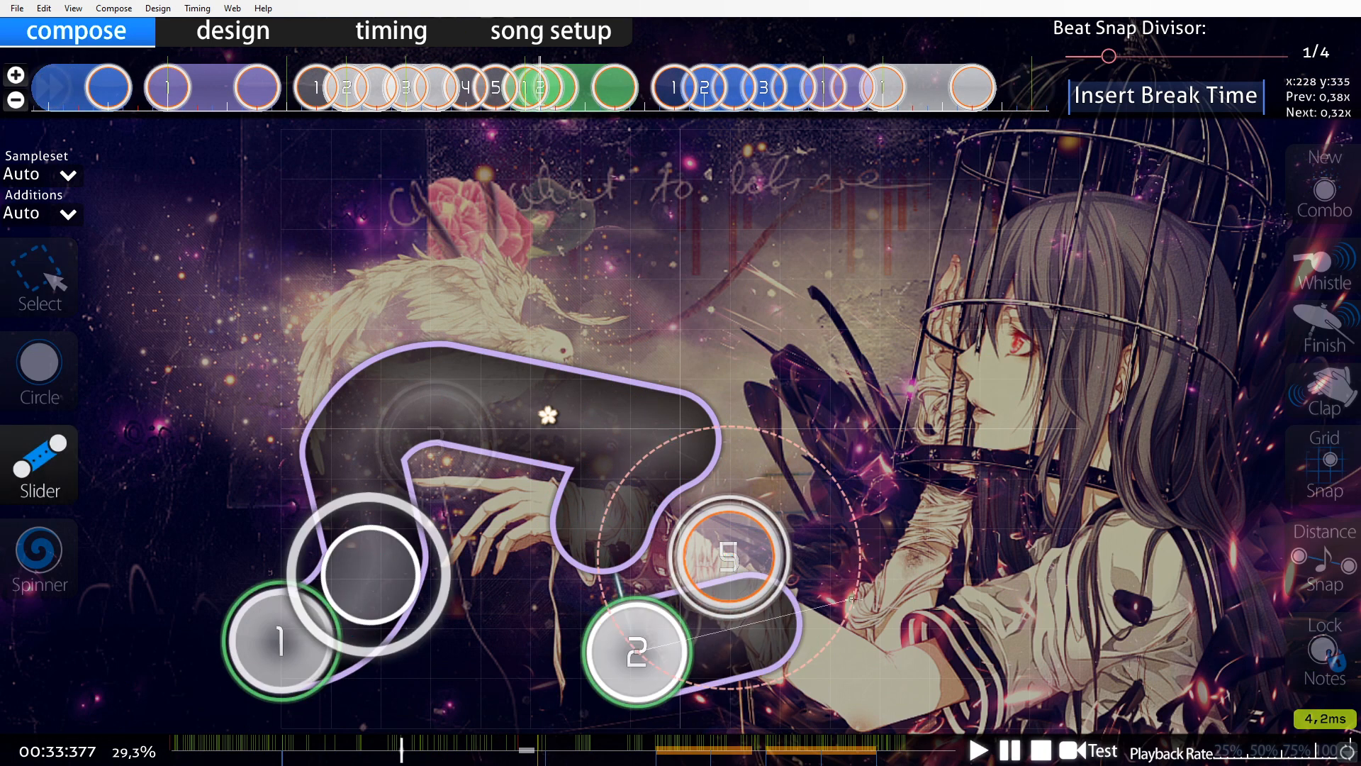
click(856, 597)
right_click(802, 449)
key(1)
scroll(992, 560, up, 1)
scroll(876, 606, down, 1)
click(871, 607)
key(t)
key(t)
click(934, 501)
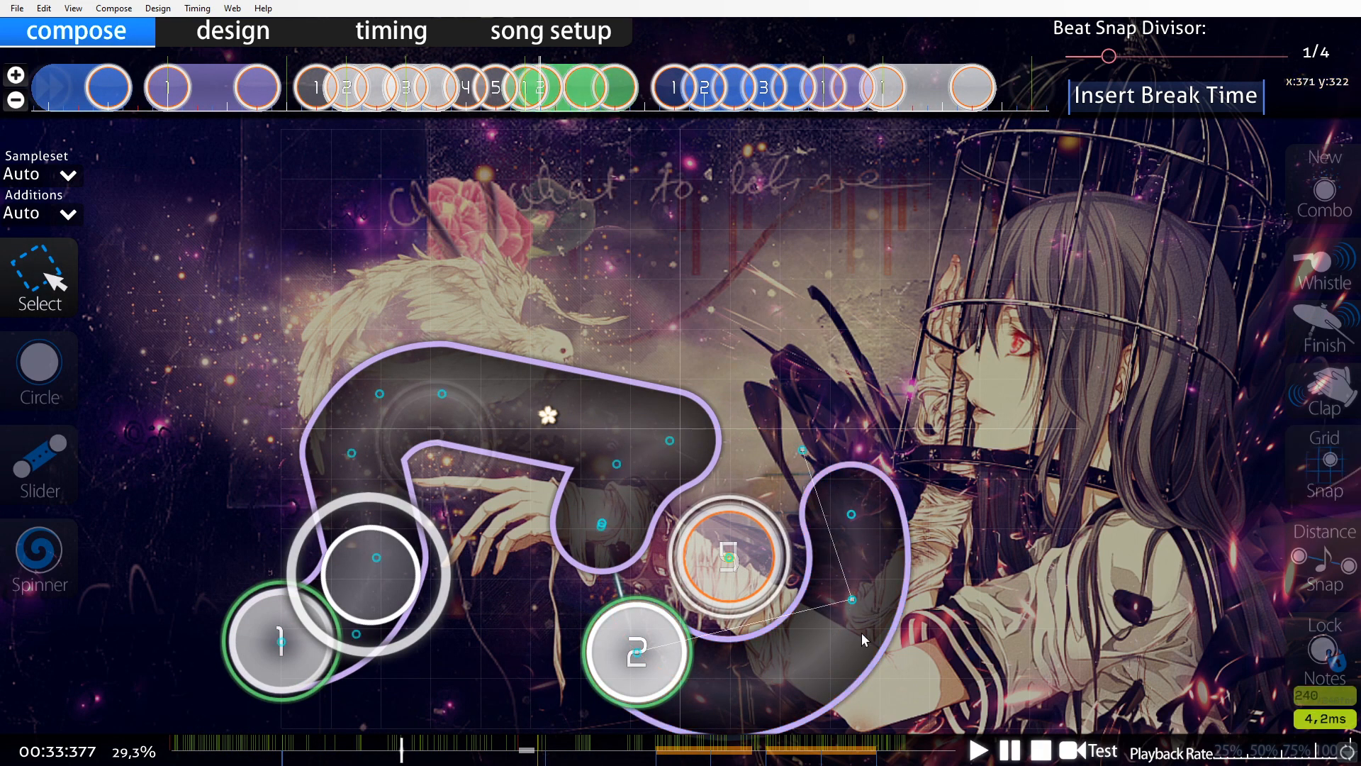
- Place a hit circle at 00:33:457 to the right of the new curved slider's end, guided by the virtual geometry
scroll(638, 453, down, 1)
key(2)
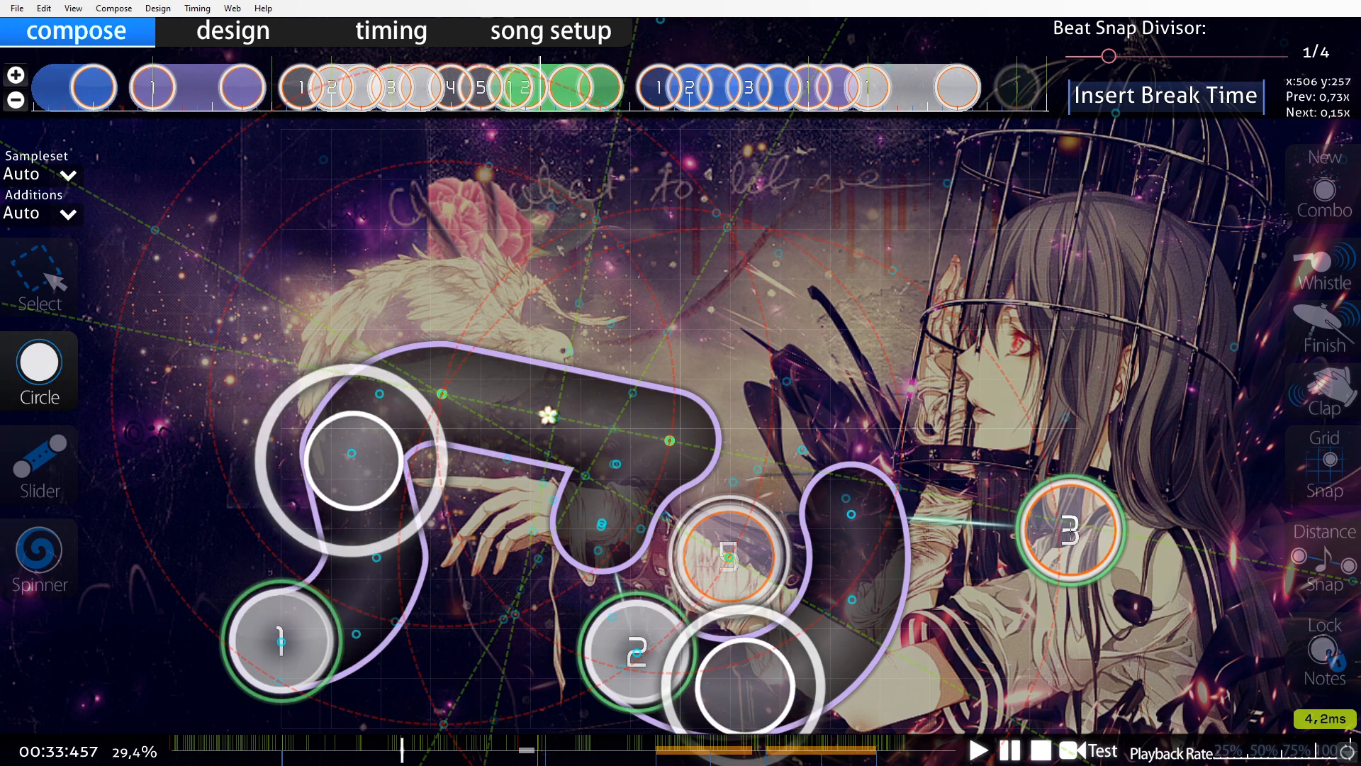
key(1)
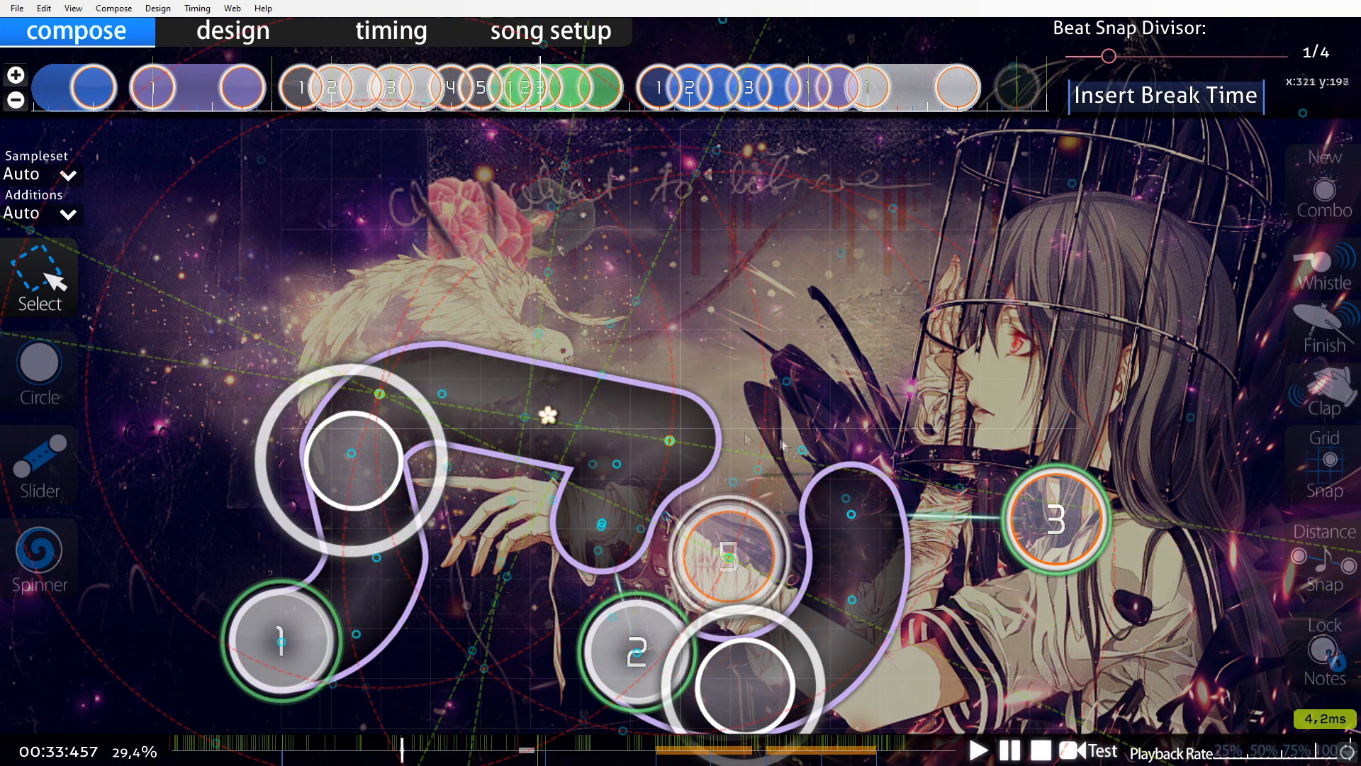
- Switch to Mapping Tools, review the Basic, Intermediate and Advanced generators in the Geometry Dashboard, and return to the osu! editor
key(alt+Tab)
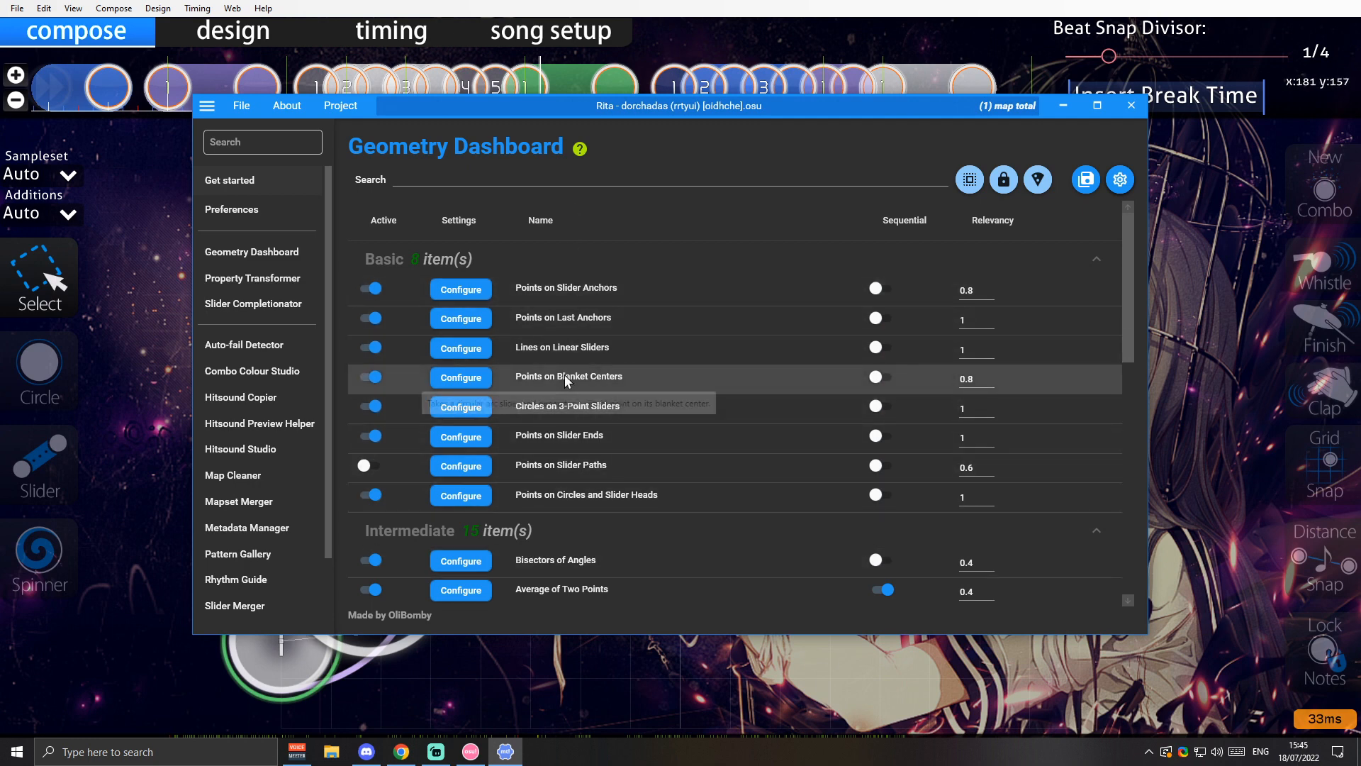
scroll(447, 297, down, 5)
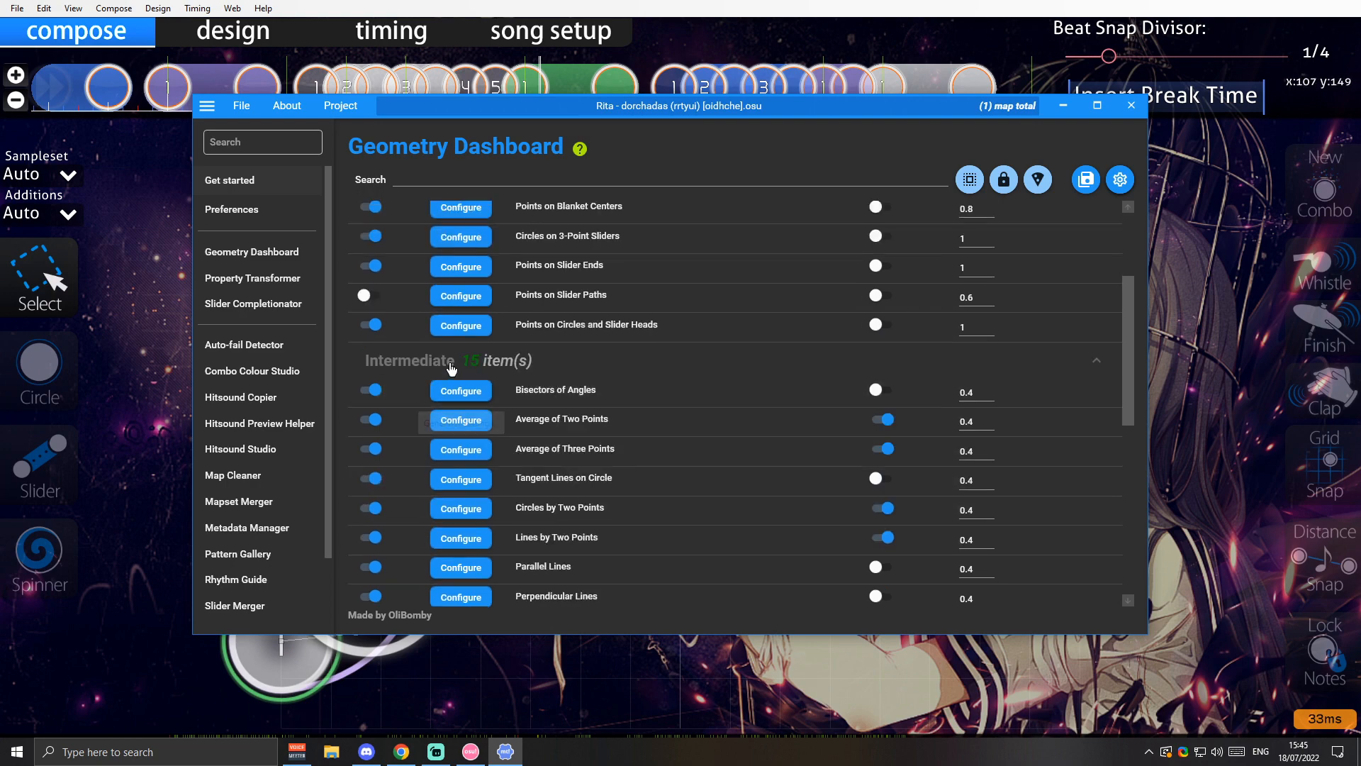
scroll(454, 369, down, 12)
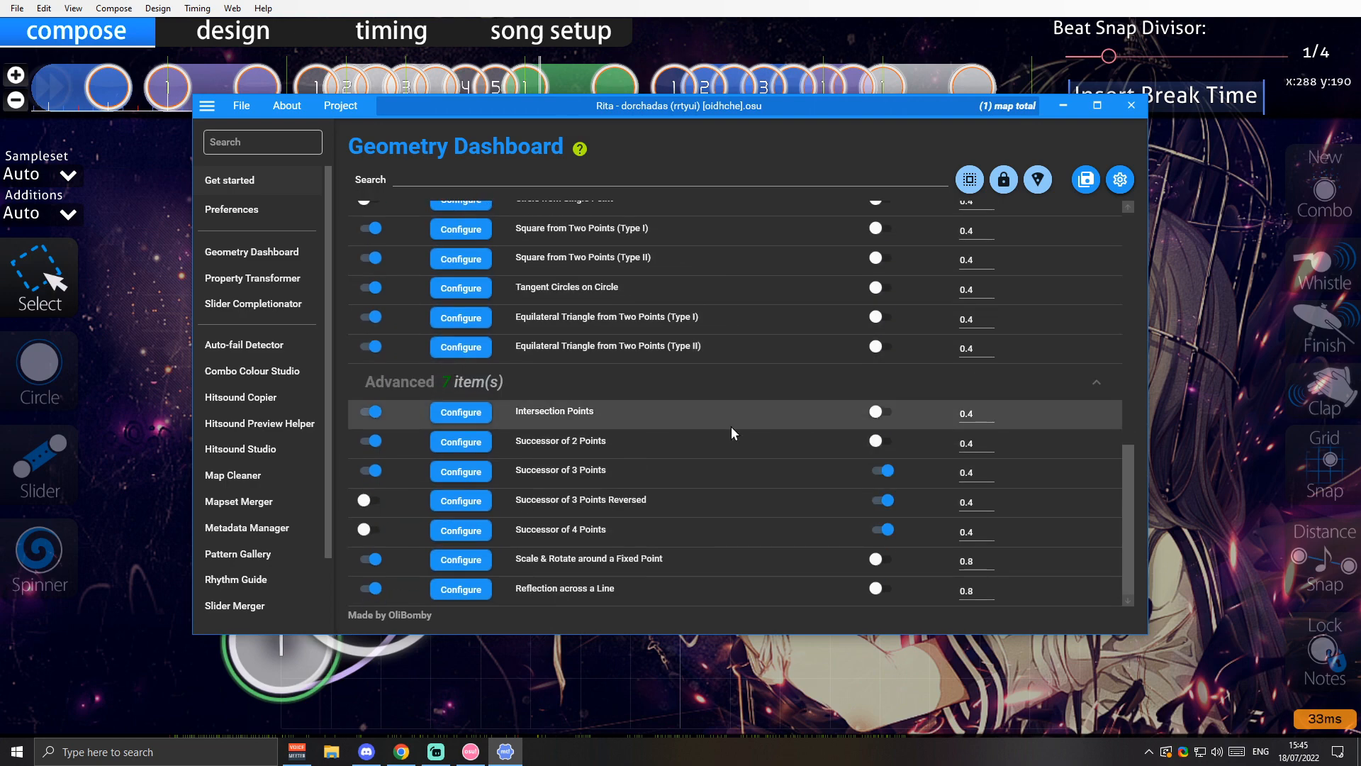
scroll(414, 247, up, 17)
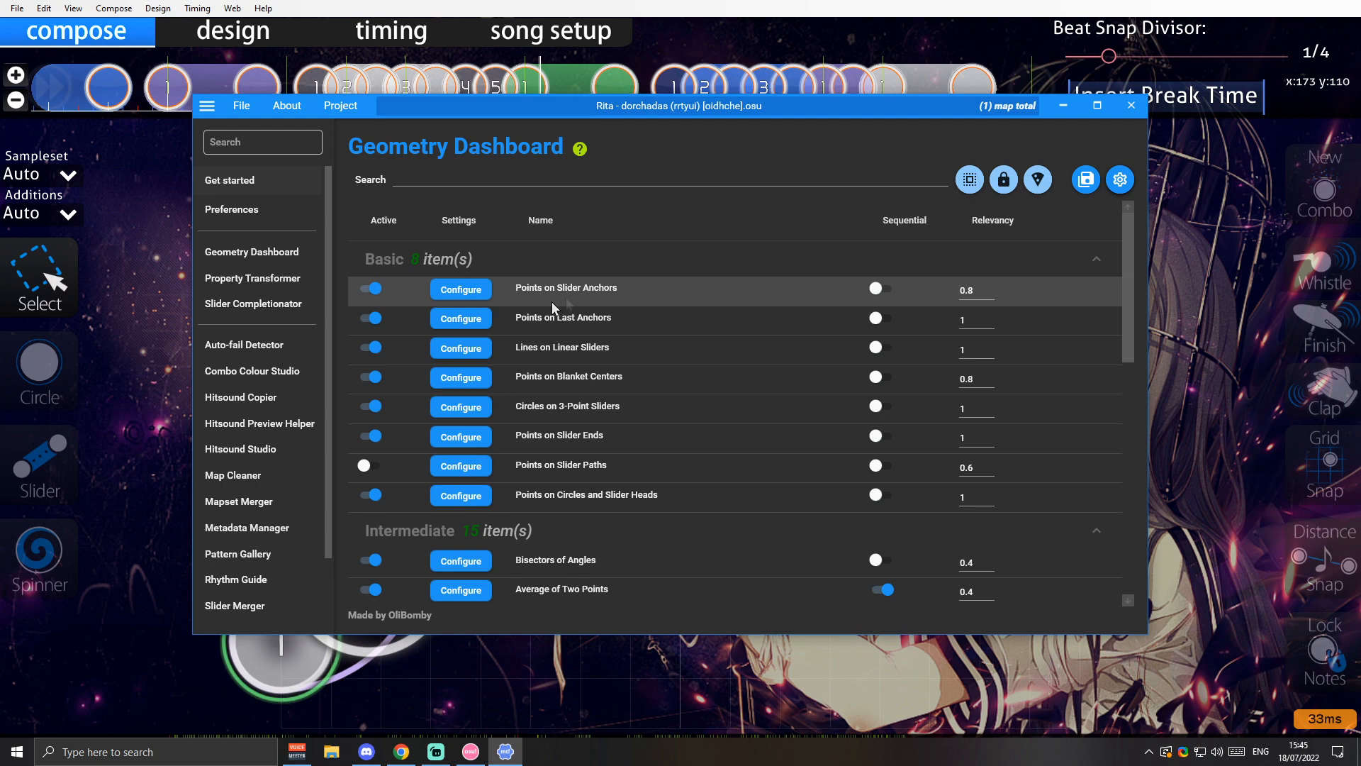
click(658, 670)
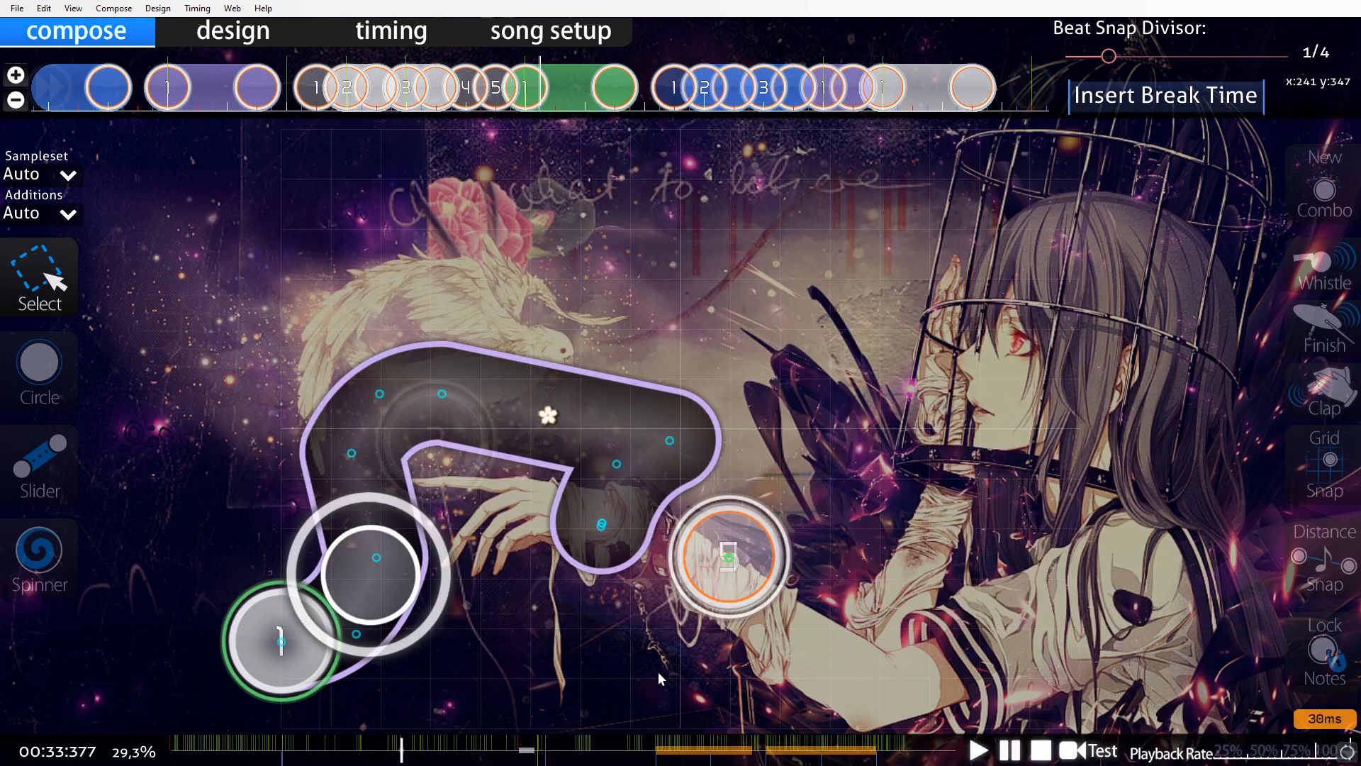
- Compare the curved slider's anchors in the osu! editor with the Points on Slider Anchors generator in Mapping Tools
click(541, 438)
key(alt+Tab)
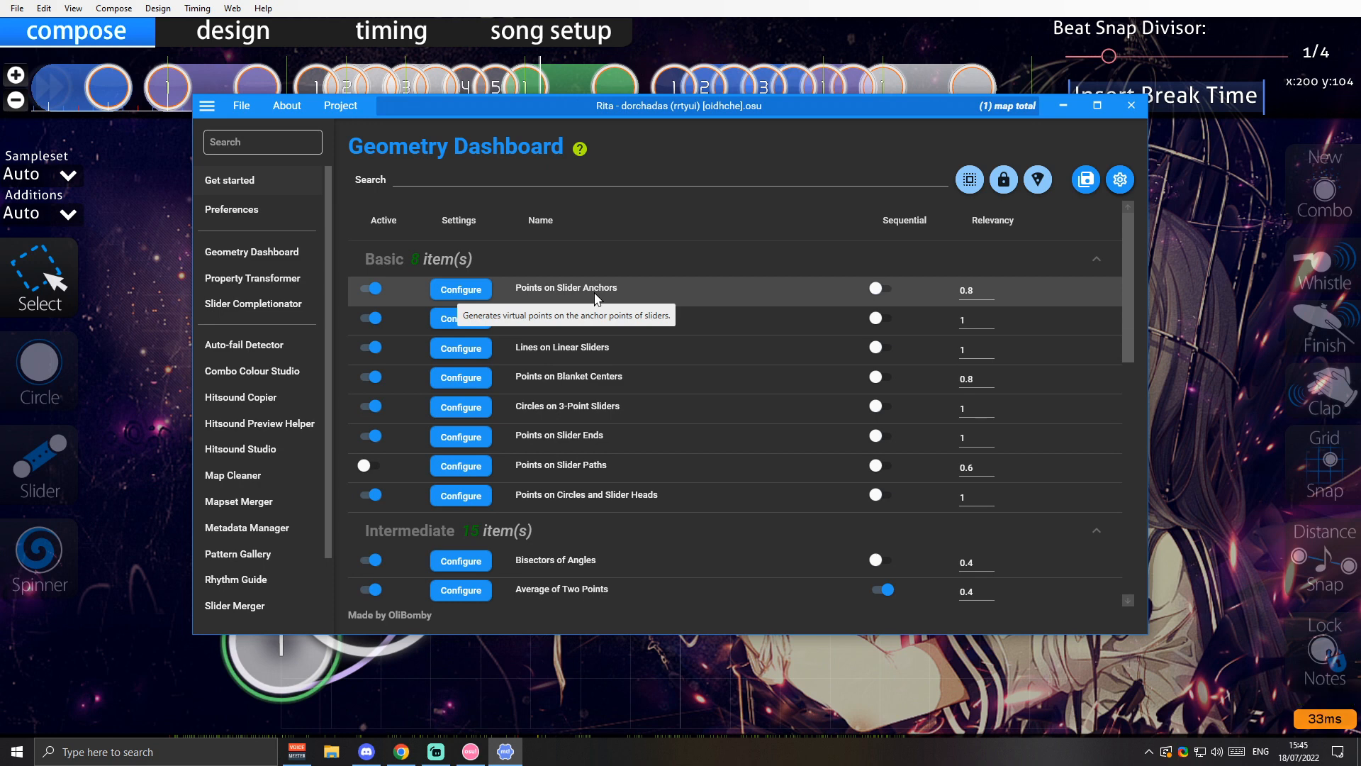
click(621, 695)
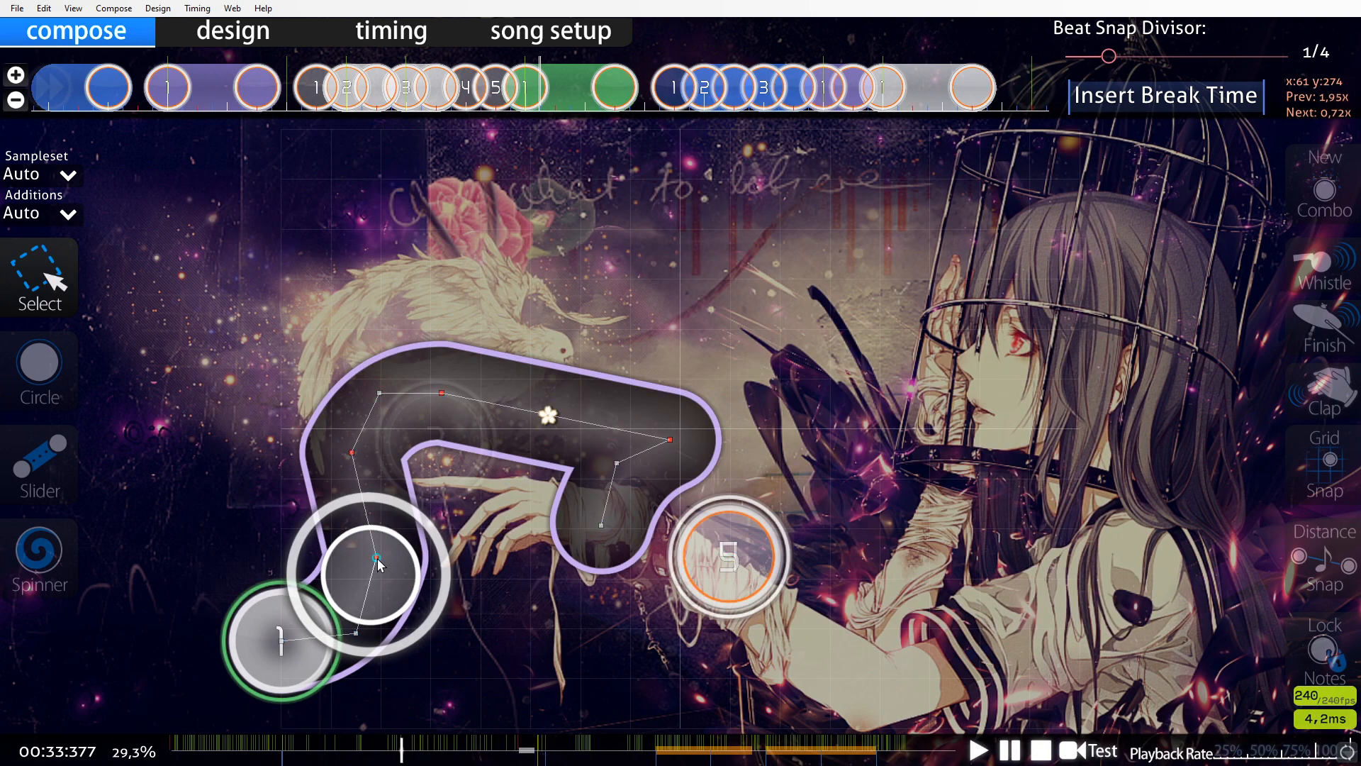
key(alt+Tab)
- Review the Intermediate generators and open the settings of Lines by Two Points
scroll(613, 266, up, 3)
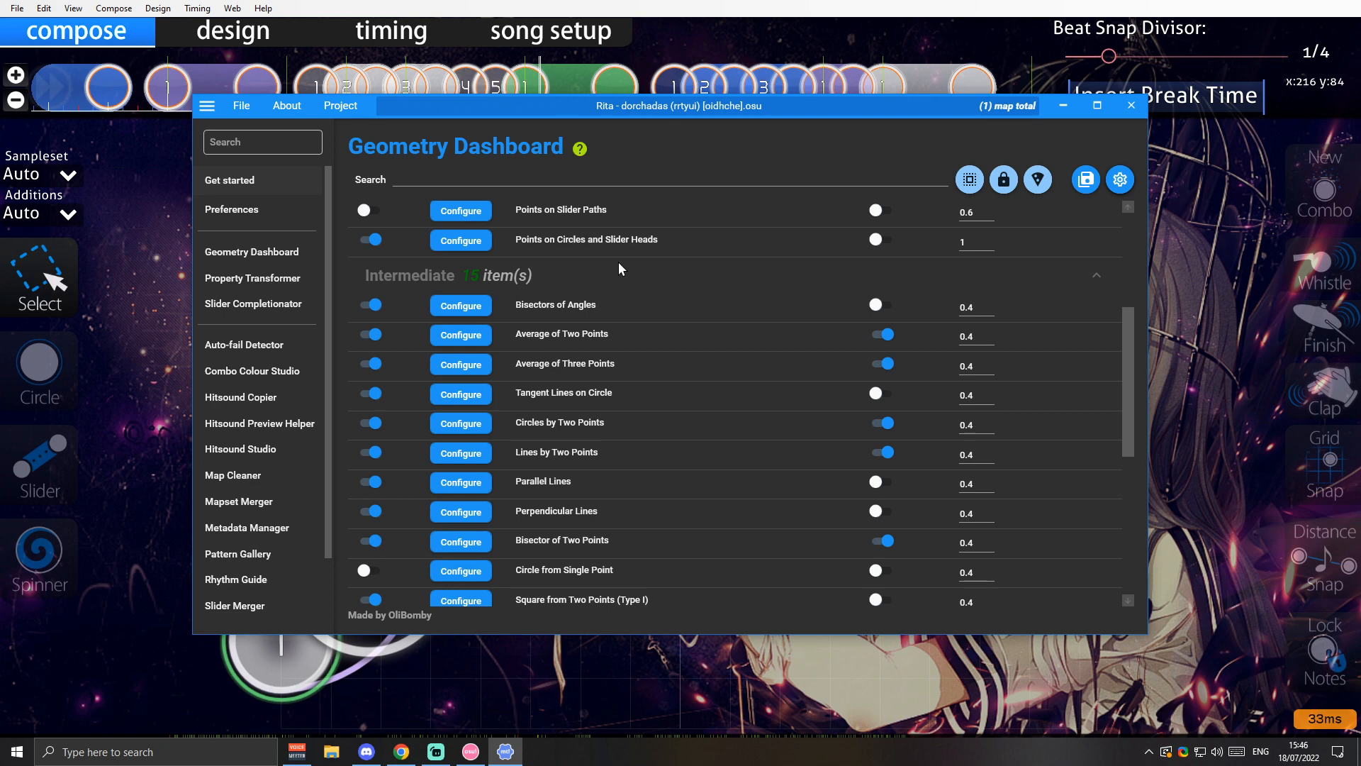
scroll(619, 262, down, 2)
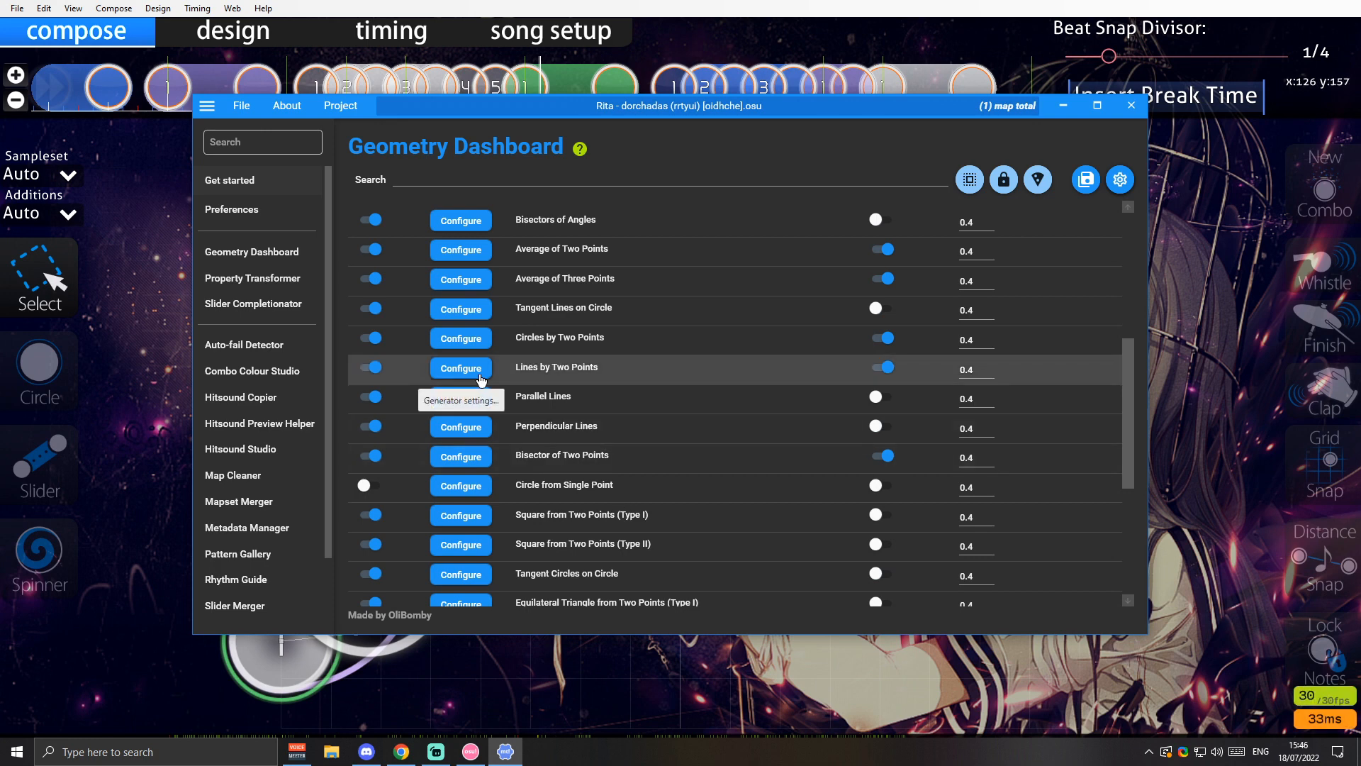
click(461, 368)
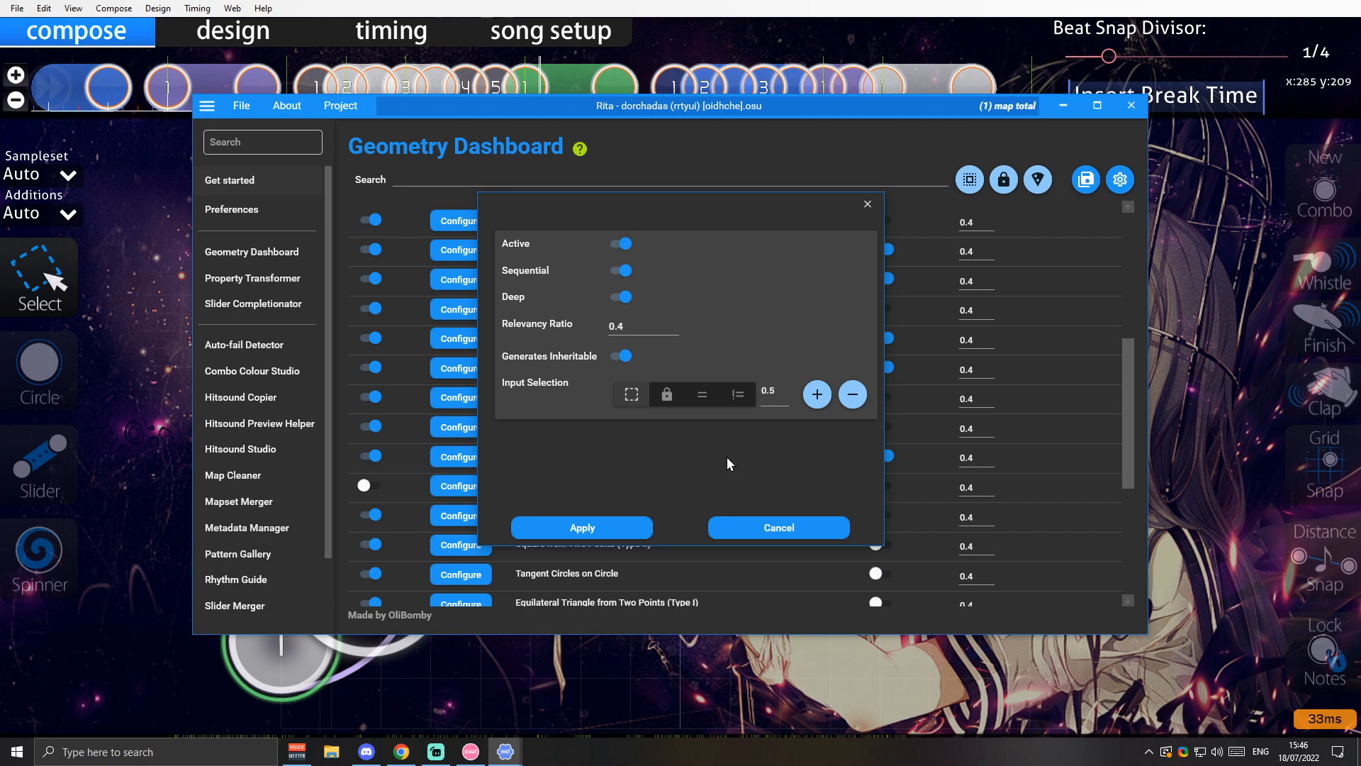
- In the osu! editor, select the virtual points at the slider's outer bend and on circle 5, and show the virtual line through them
key(alt+Tab)
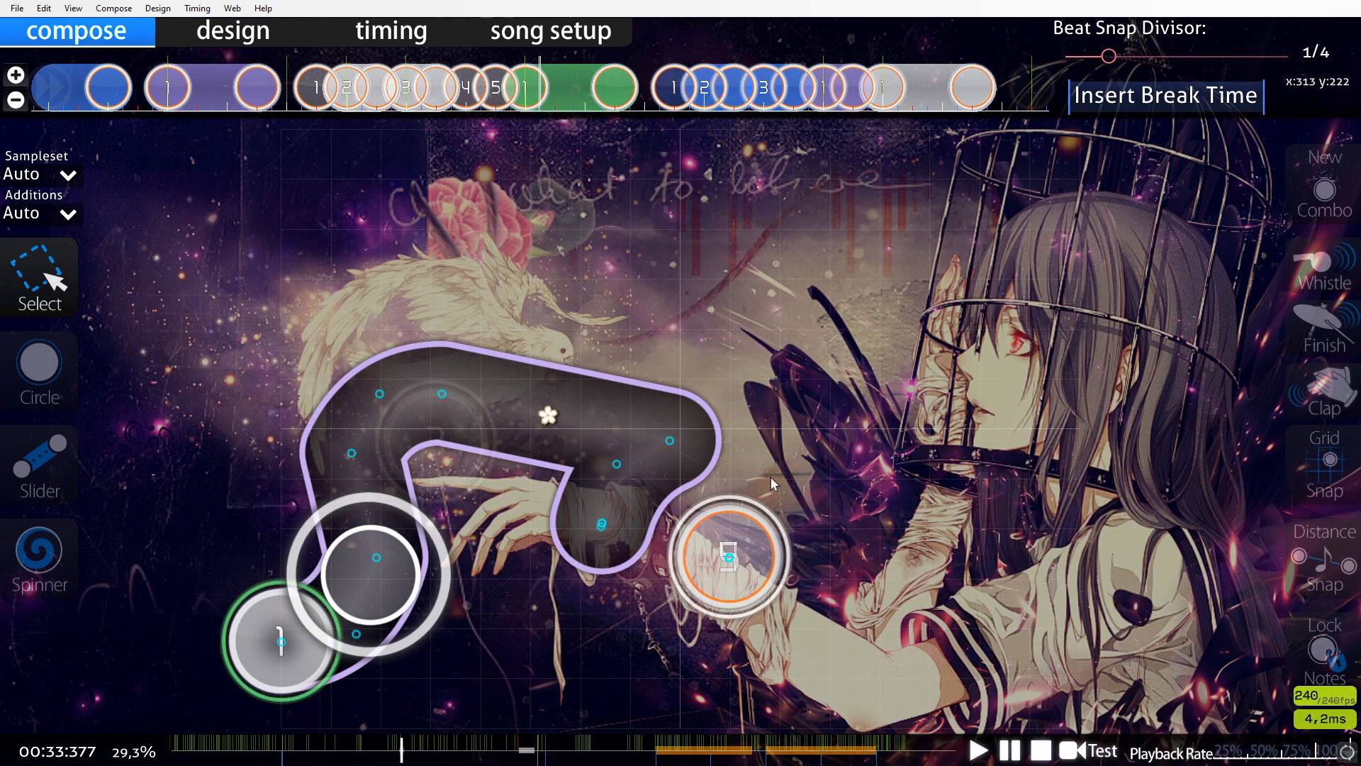
key(n)
key(n)
key(m)
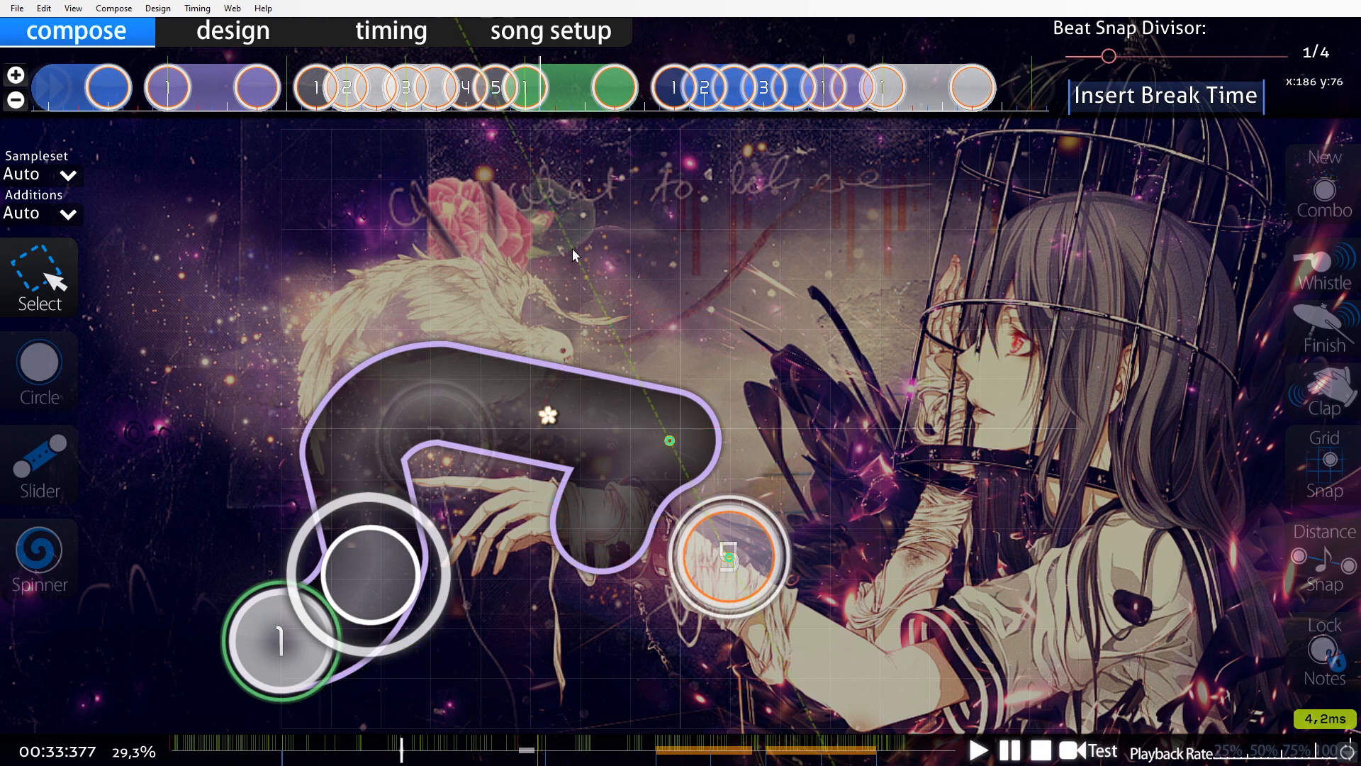
- In Mapping Tools, examine the descriptions of the Advanced generators and open the settings of Intersection Points
key(alt+Tab)
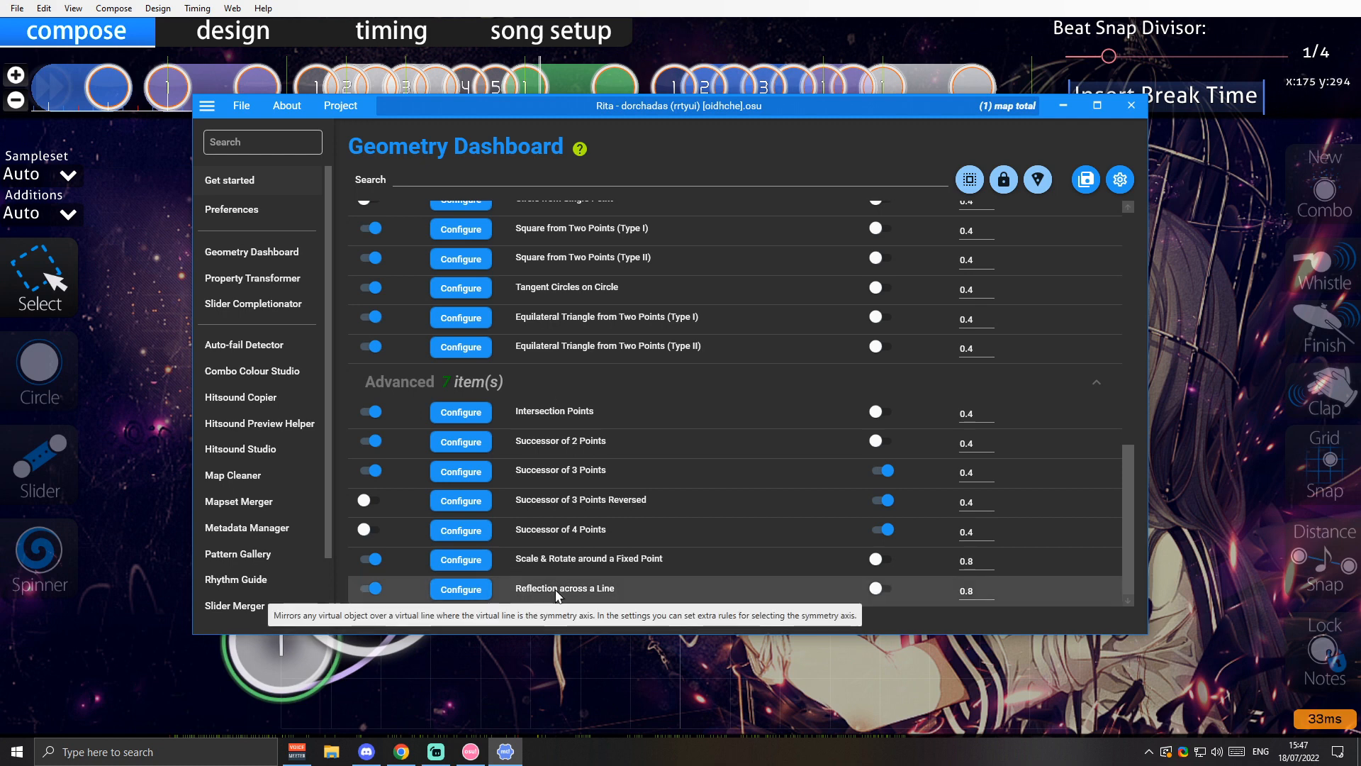
mouse_move(601, 561)
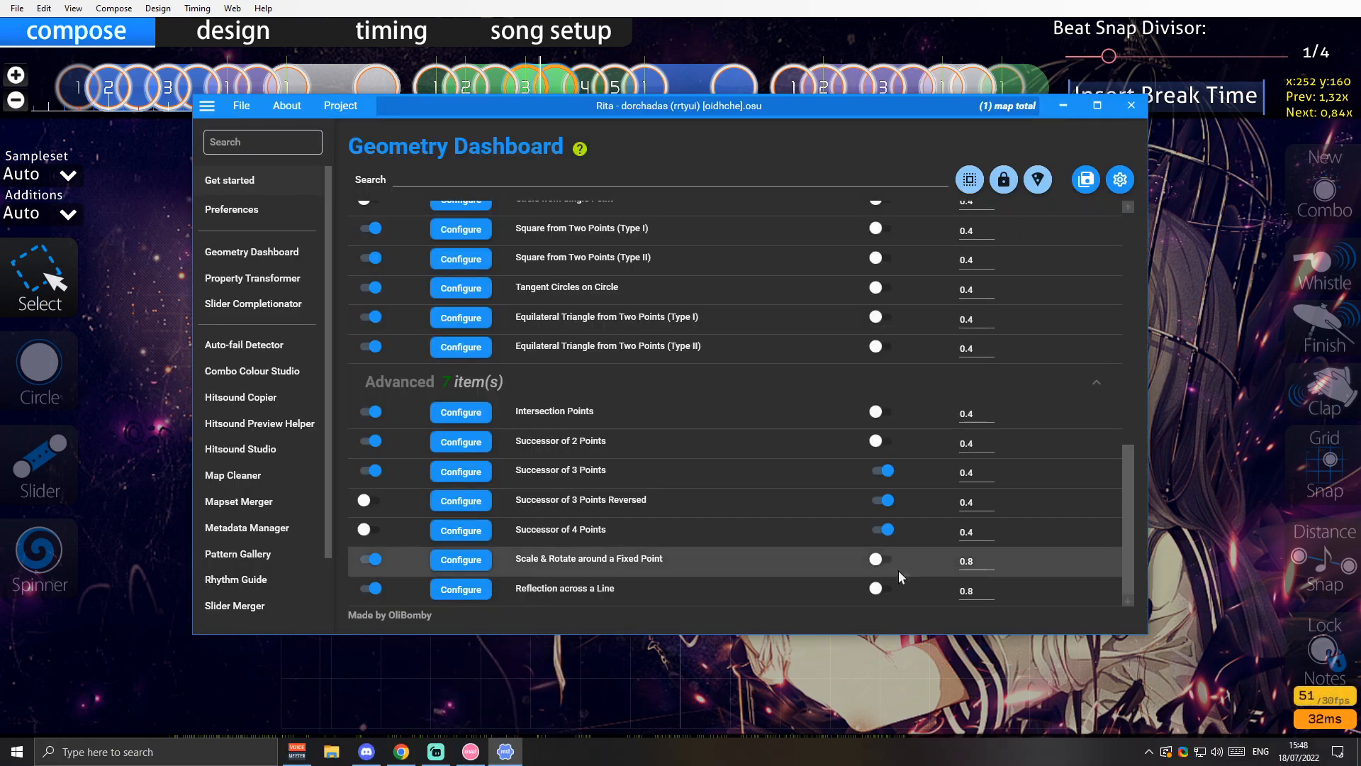
click(461, 412)
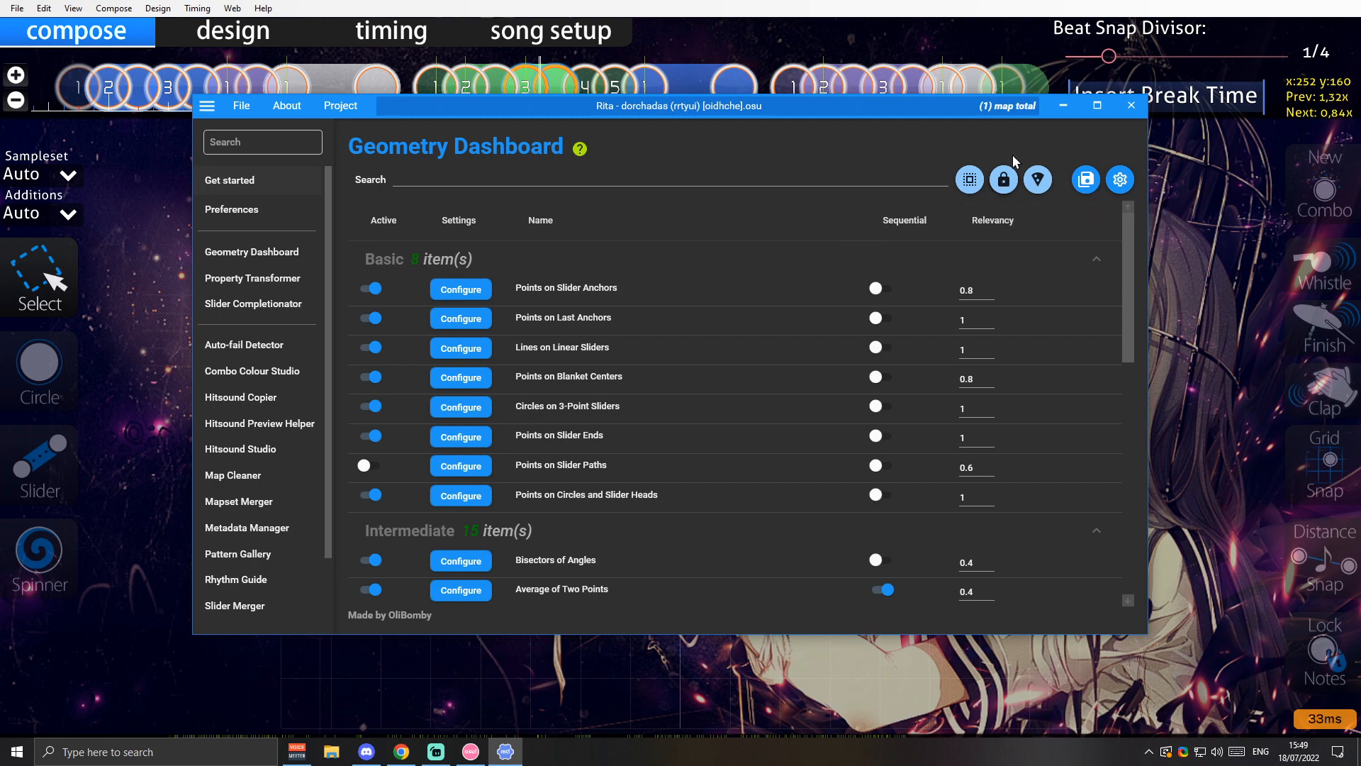
- Deactivate all active Intermediate generators except Equilateral Triangle from Two Points (Type I)
scroll(592, 381, down, 4)
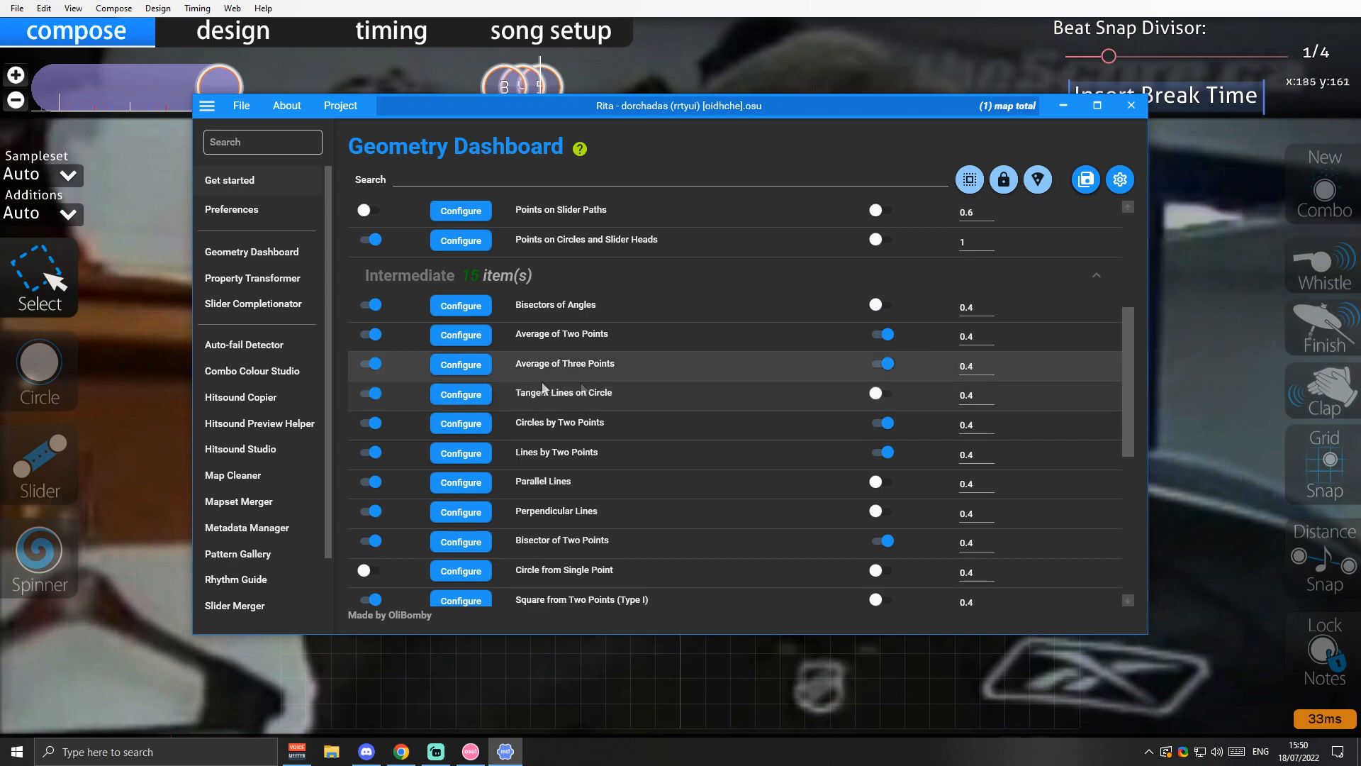
click(370, 305)
click(370, 334)
click(370, 363)
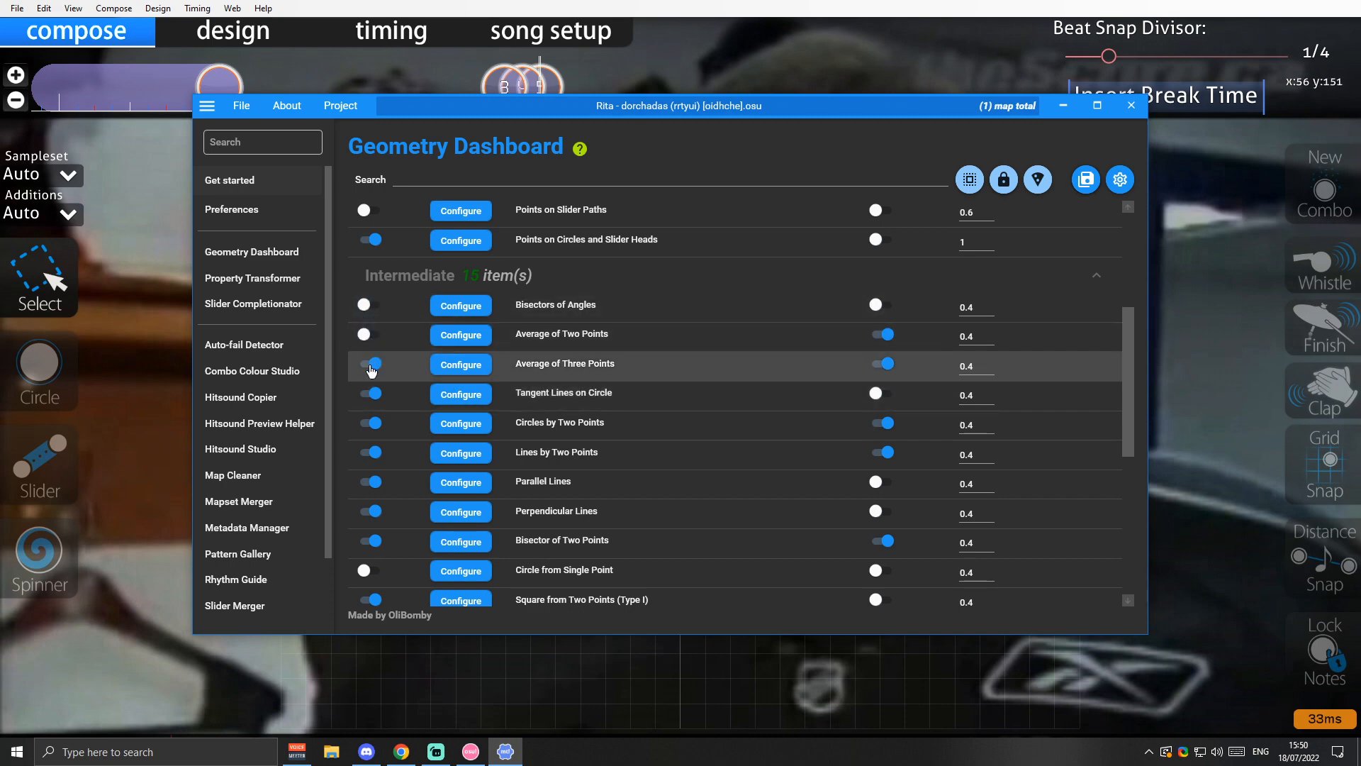
click(370, 393)
click(370, 423)
click(370, 452)
click(371, 482)
click(370, 511)
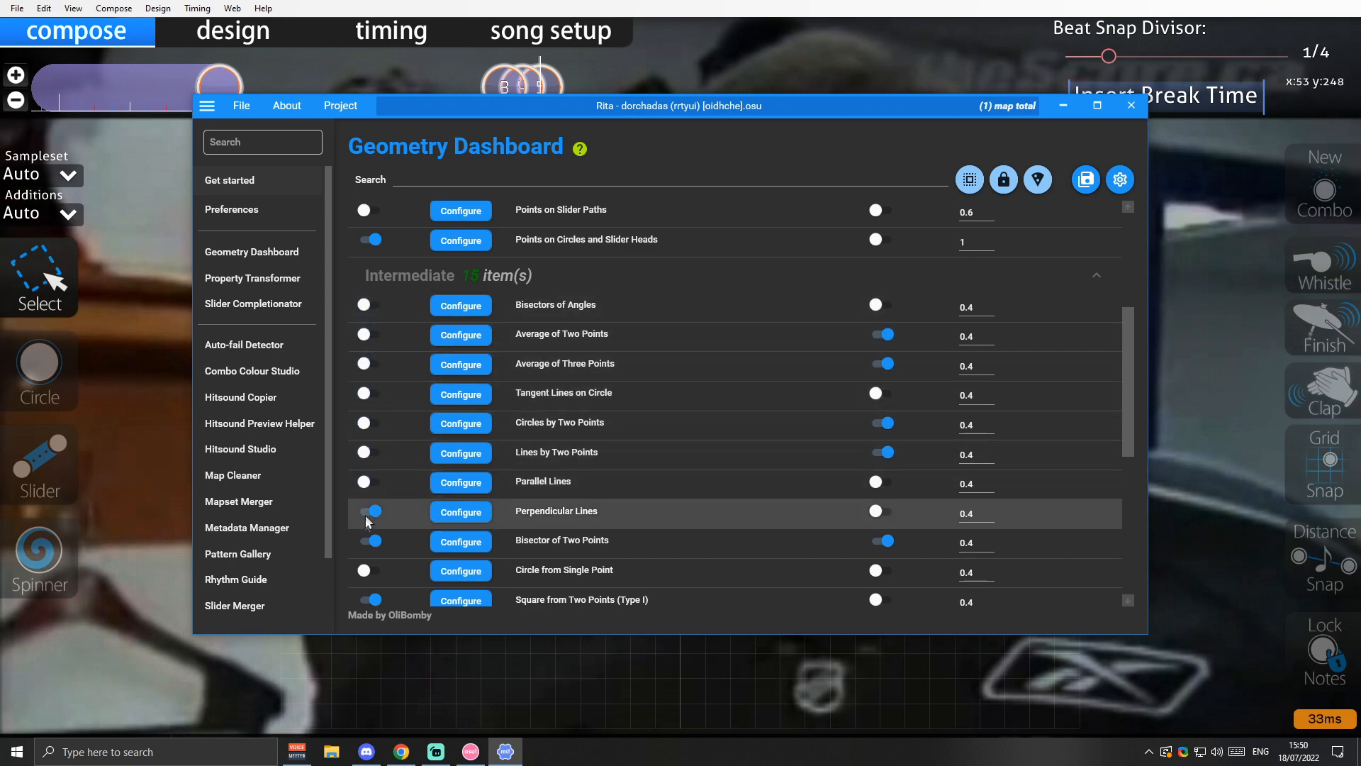
click(370, 541)
scroll(397, 496, down, 4)
click(370, 462)
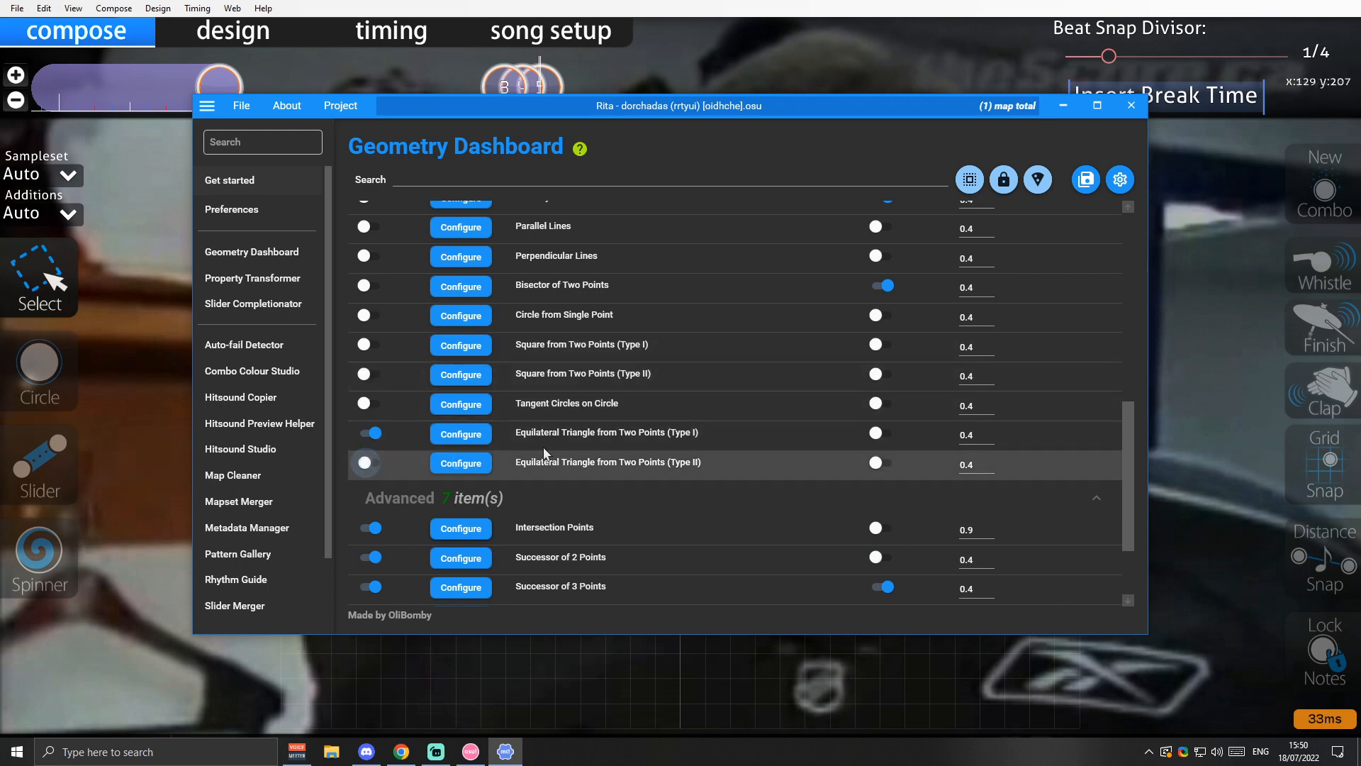
- Add a second input selection rule to Equilateral Triangle from Two Points (Type I) that accepts objects generated by this generator, and apply it
scroll(630, 437, down, 3)
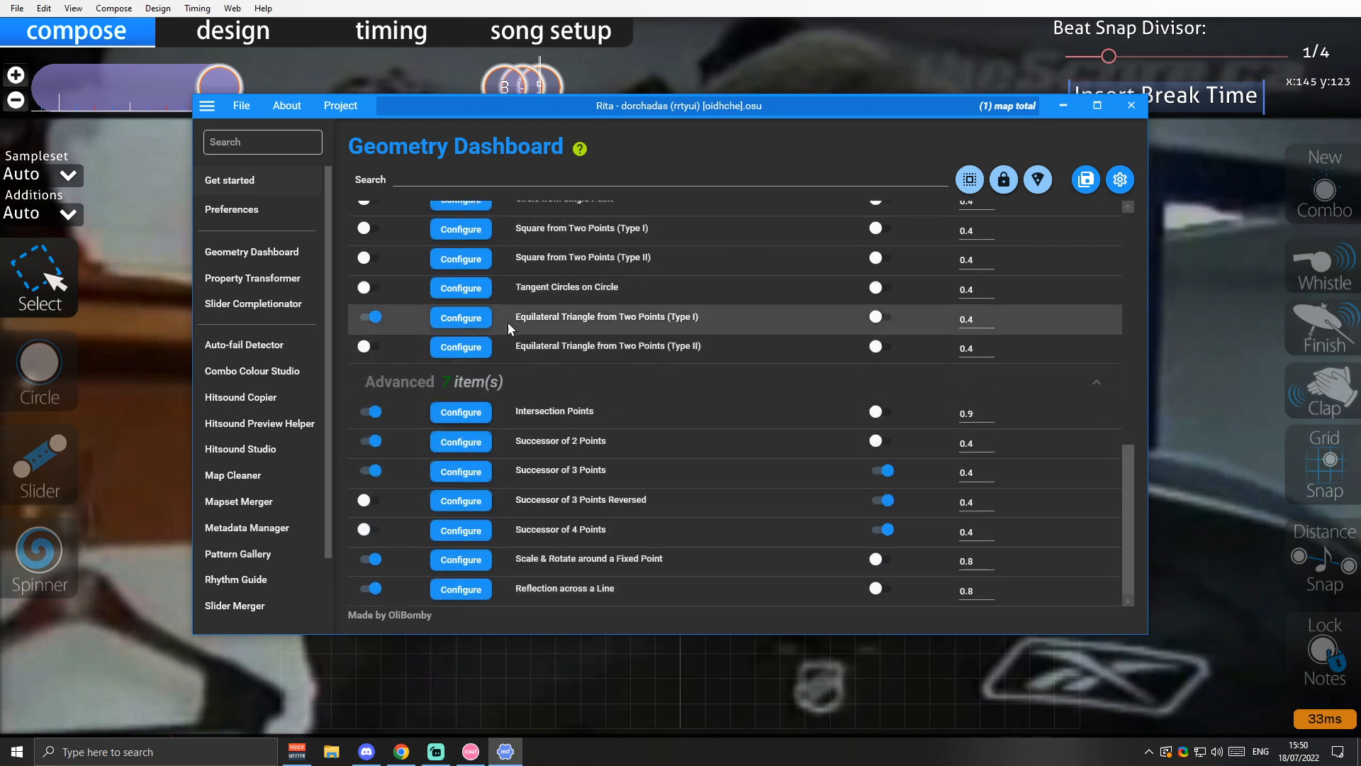
click(482, 319)
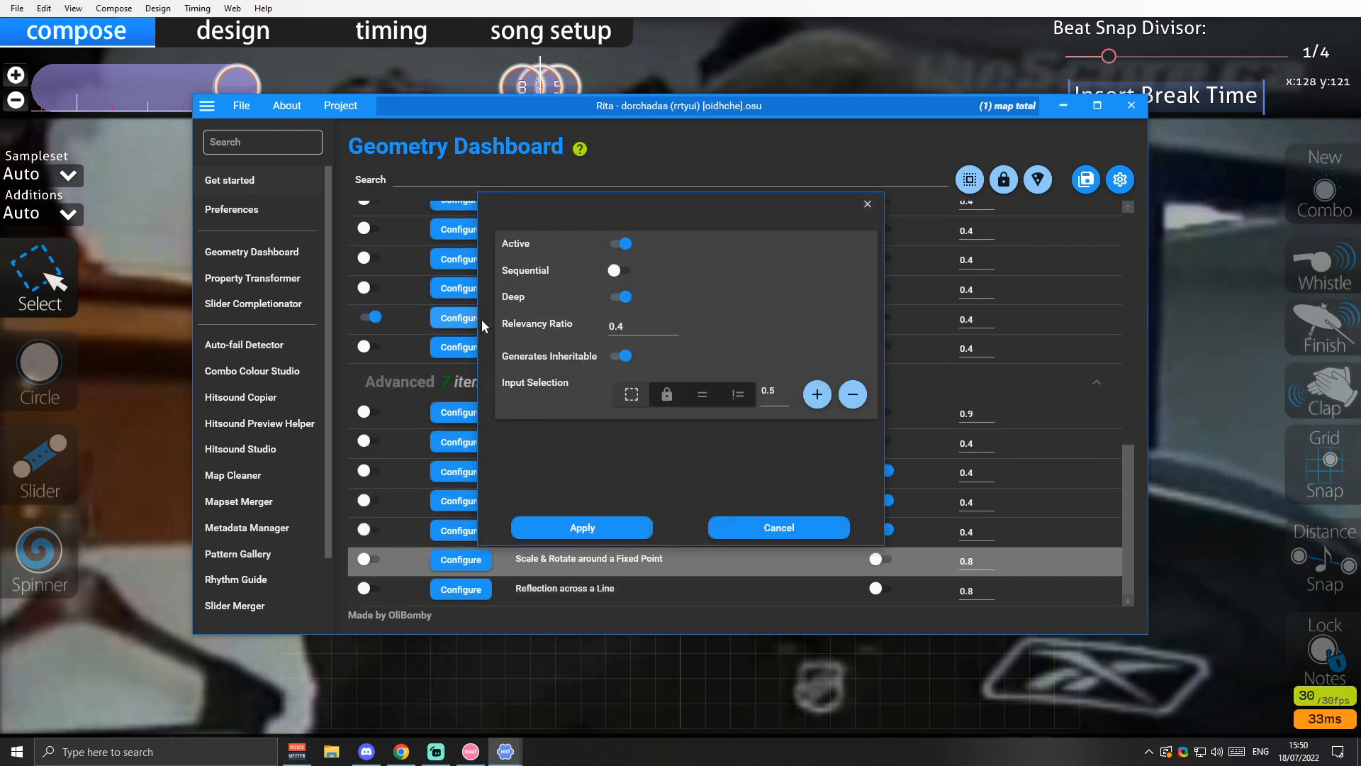
click(816, 395)
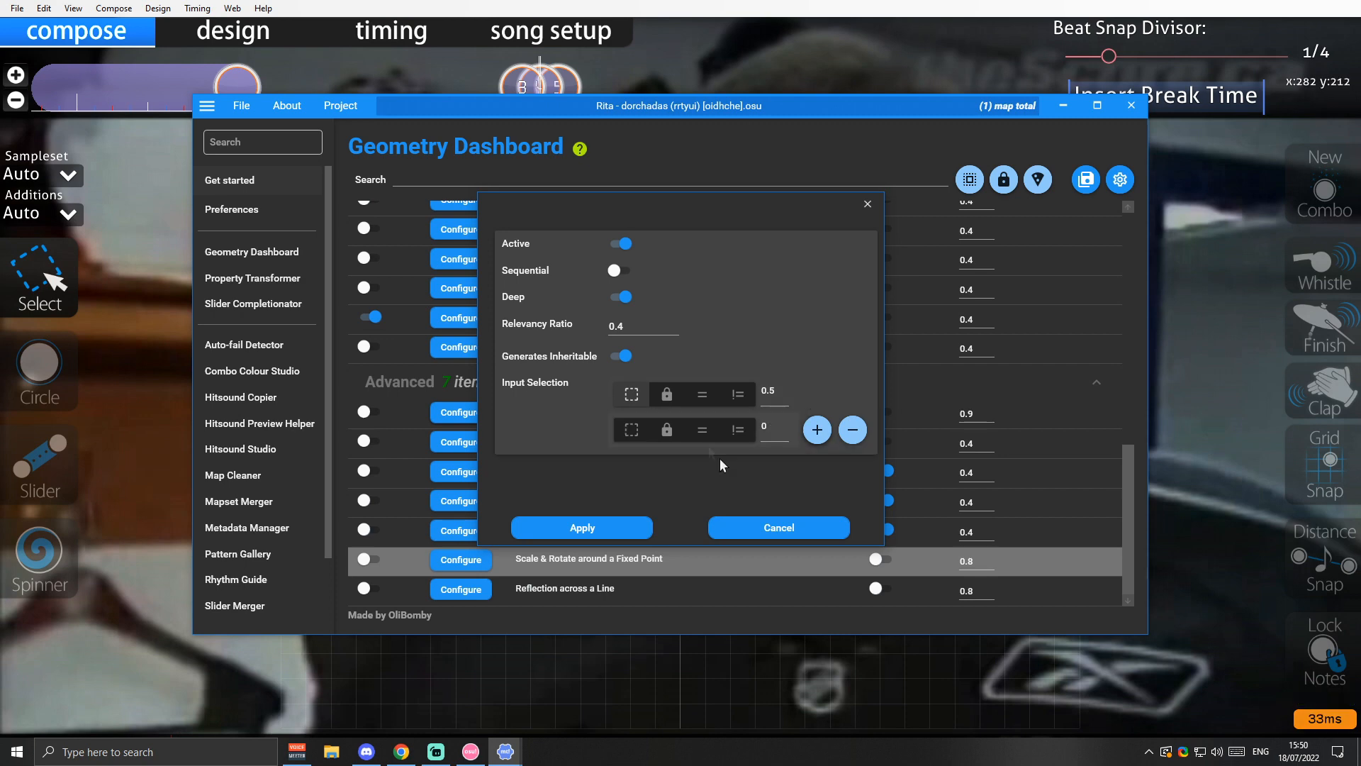
click(703, 430)
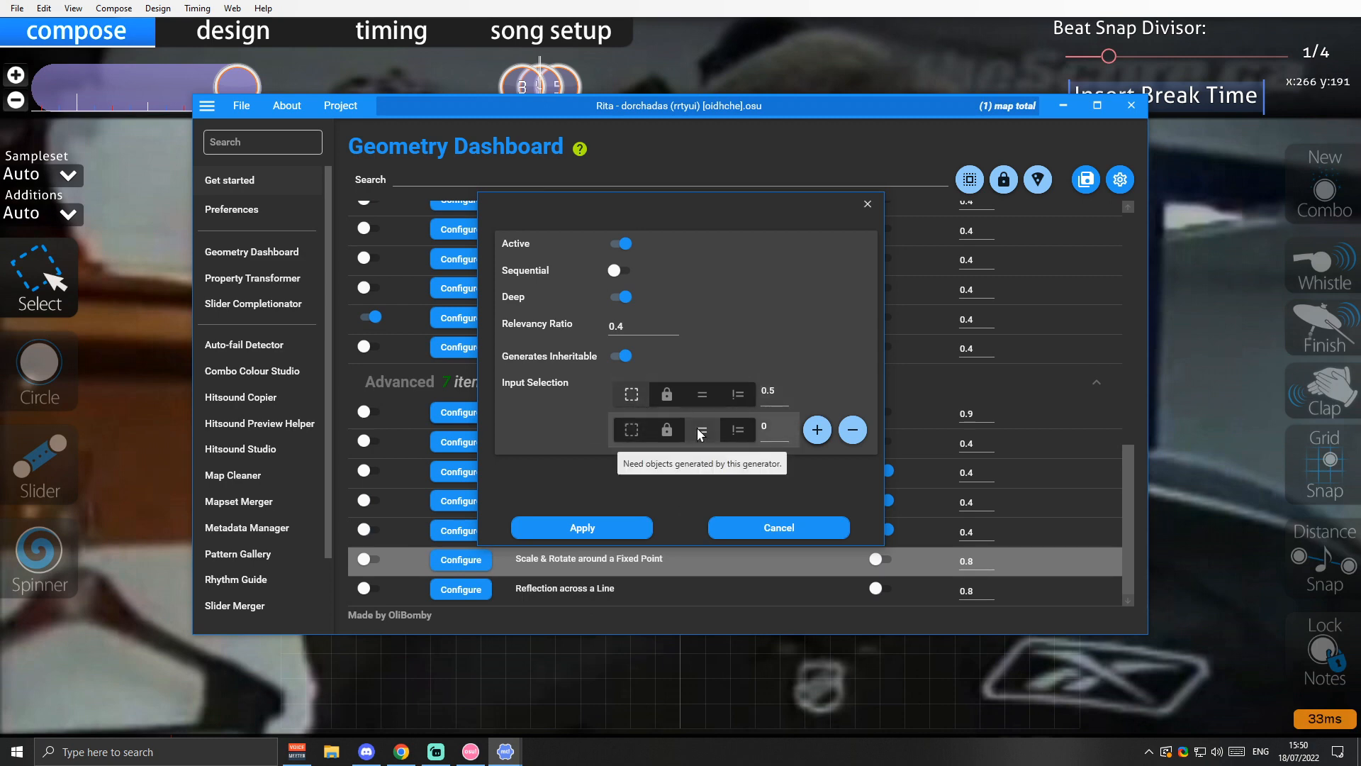
click(636, 523)
- Switch to the osu! editor and examine the virtual triangle points around circles 3, 4 and 5
key(alt+Tab)
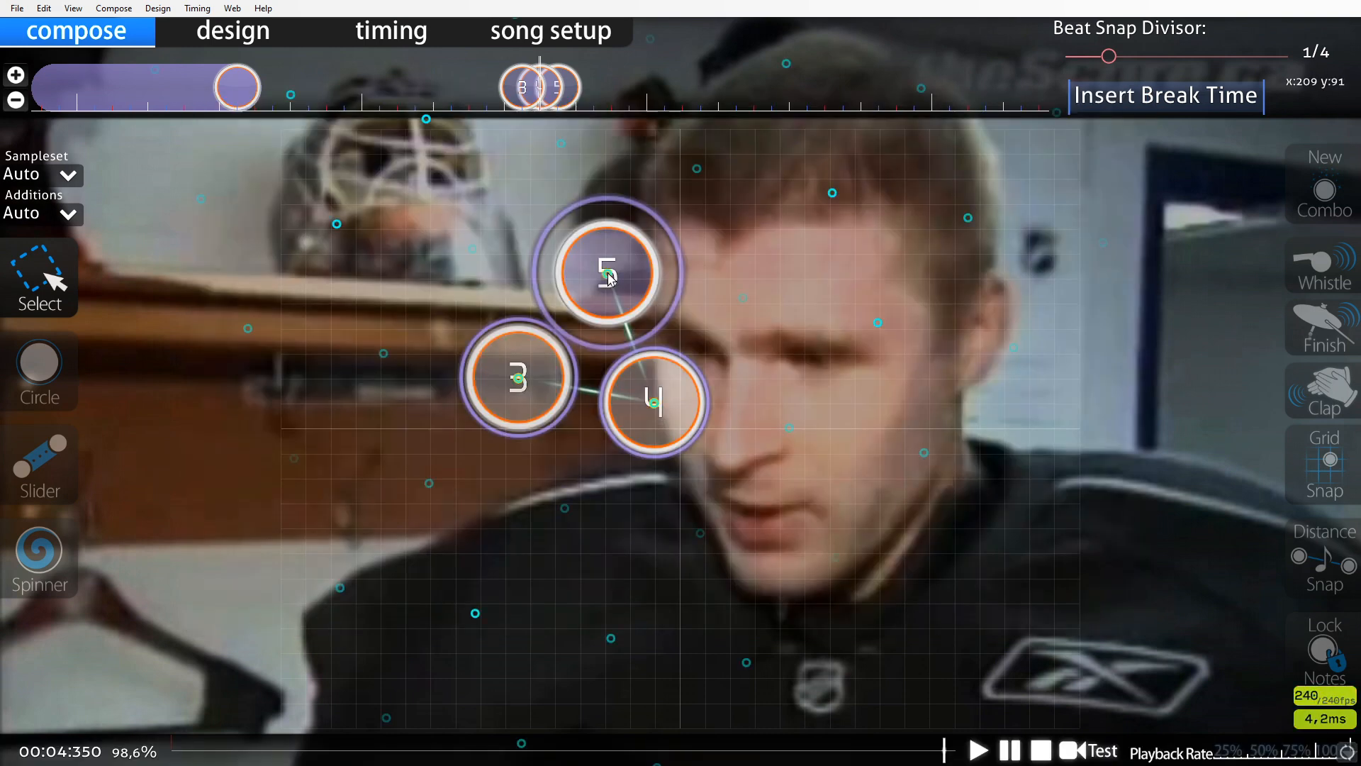
scroll(777, 420, down, 1)
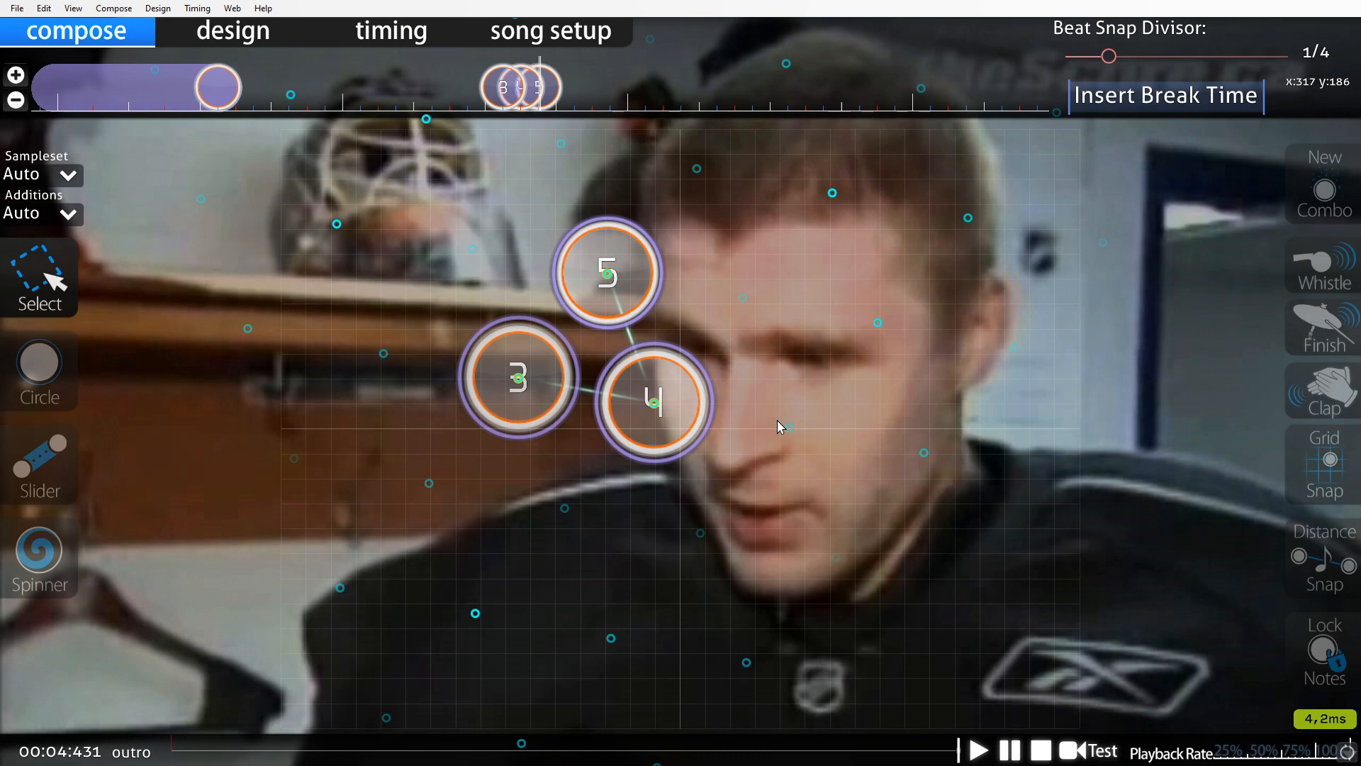
scroll(778, 420, up, 3)
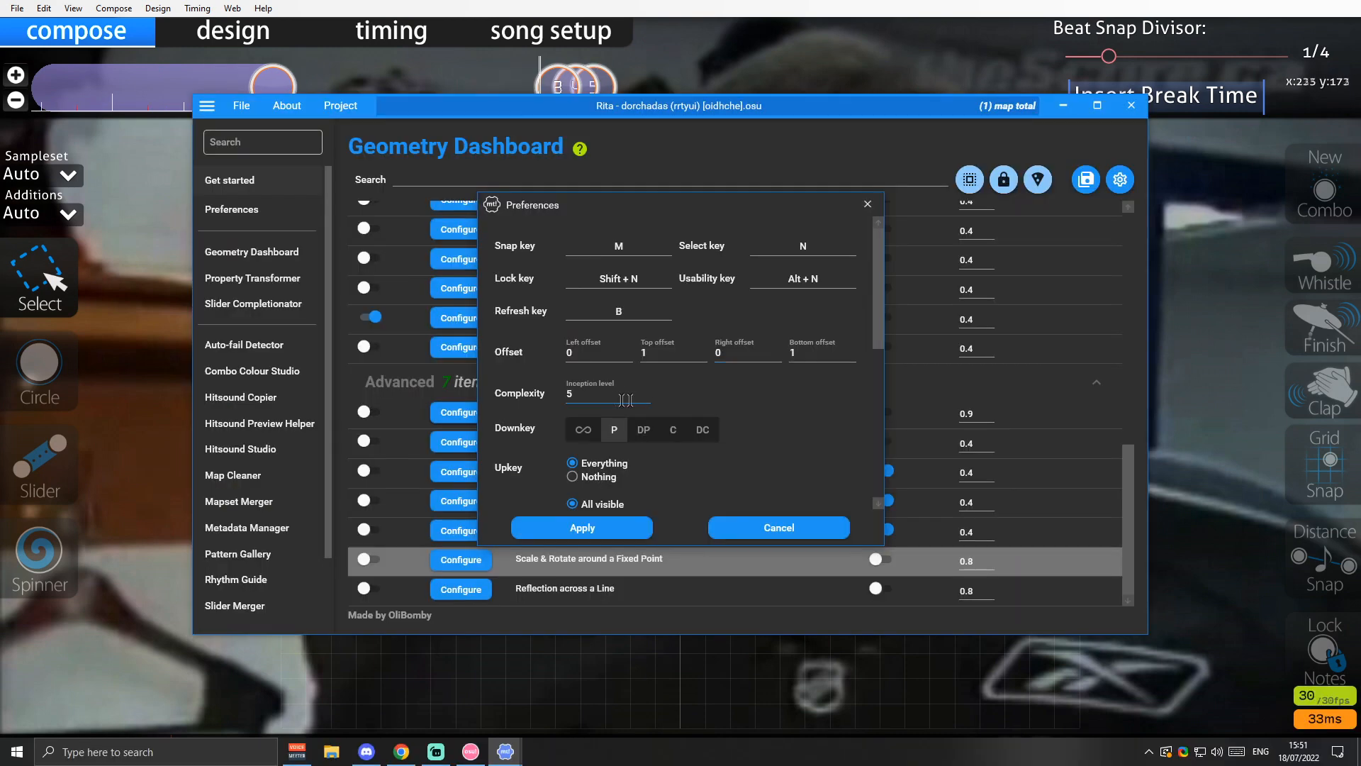
- Set the Complexity inception level to 7 in the Geometry Dashboard preferences, apply it and return to the osu! editor
click(626, 401)
key(BackSpace)
text(7)
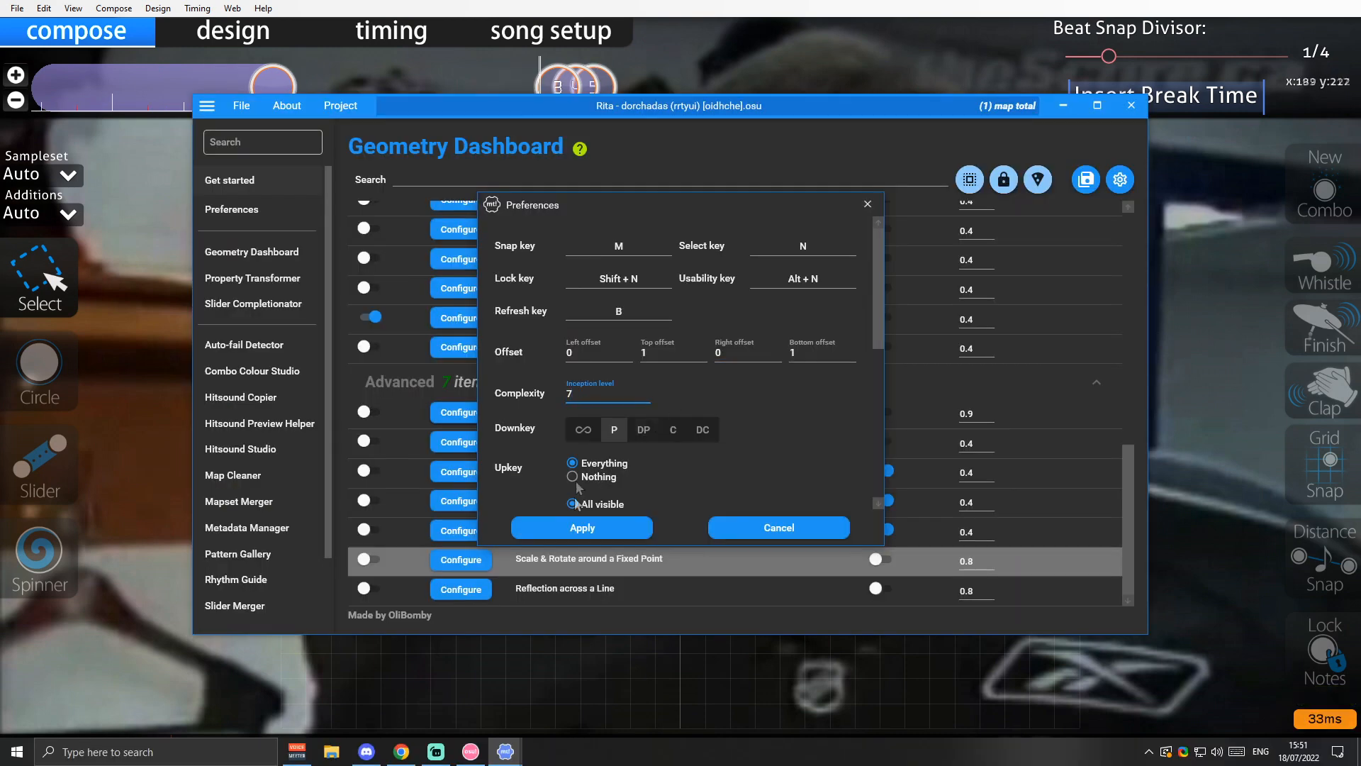
click(568, 531)
click(684, 668)
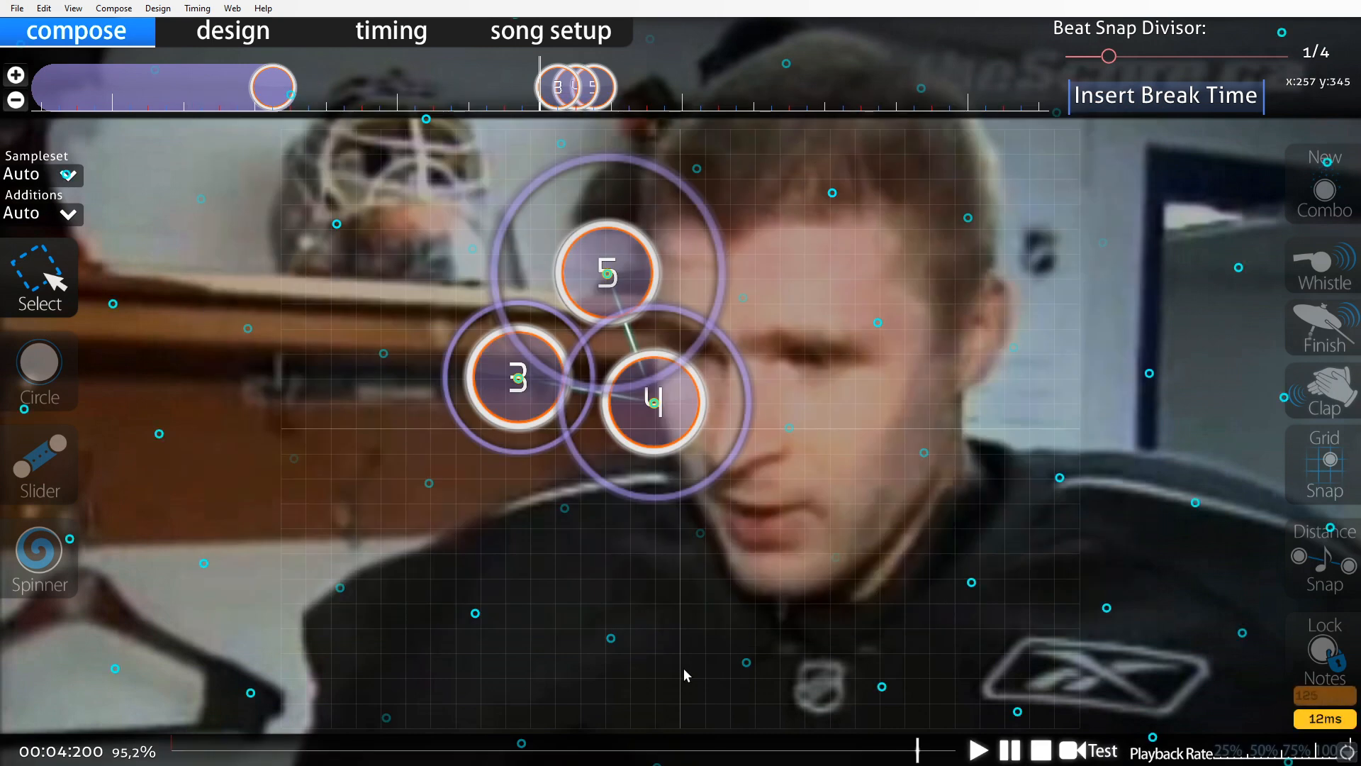
- Lock all virtual objects in the Geometry Dashboard and check them in the editor at 00:04:050
key(alt+Tab)
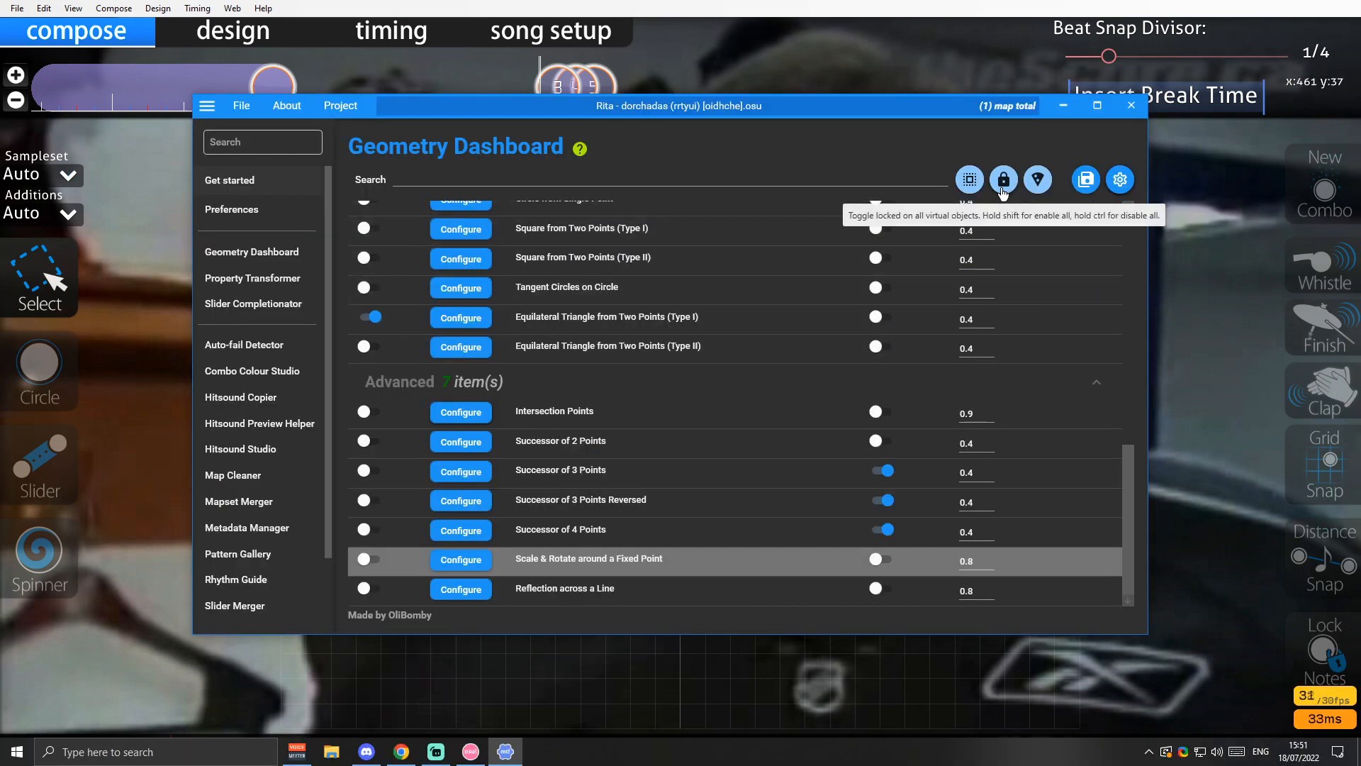
click(1004, 180)
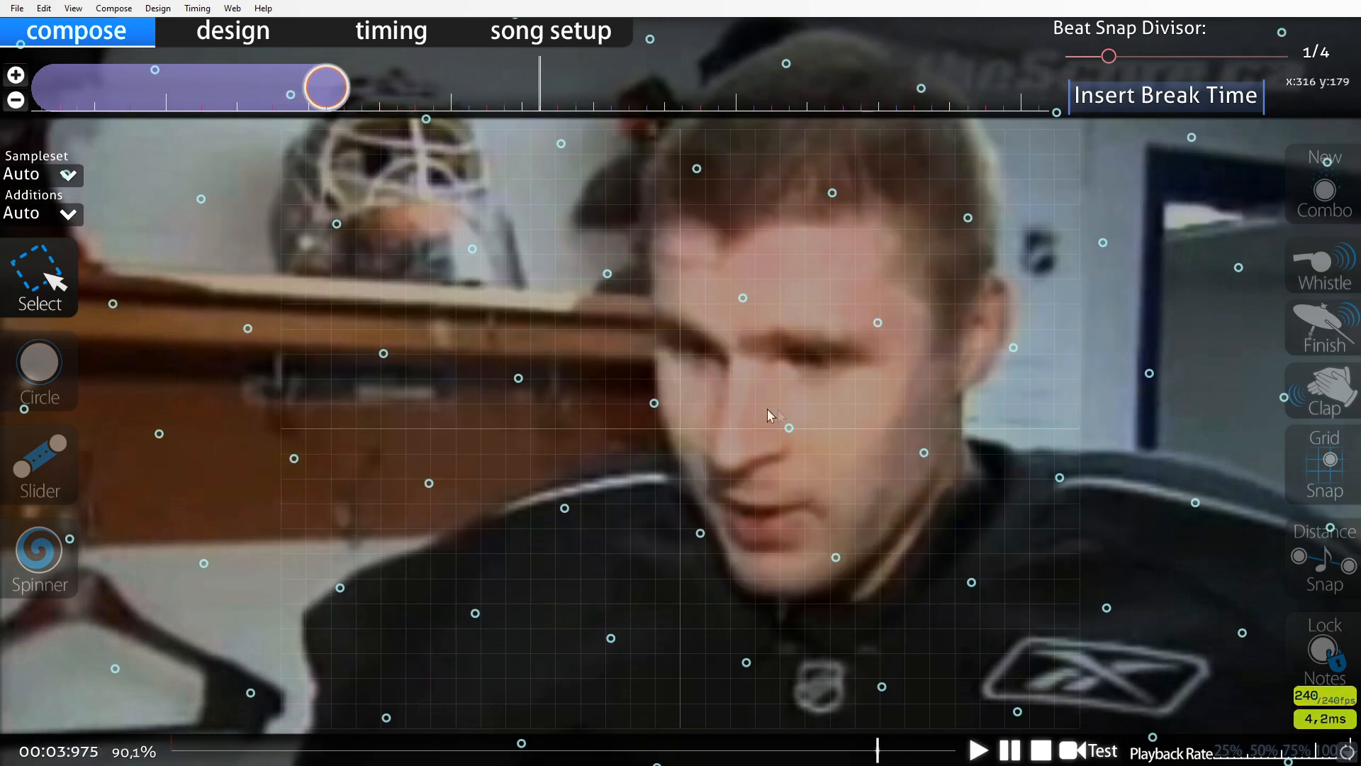
scroll(709, 409, down, 1)
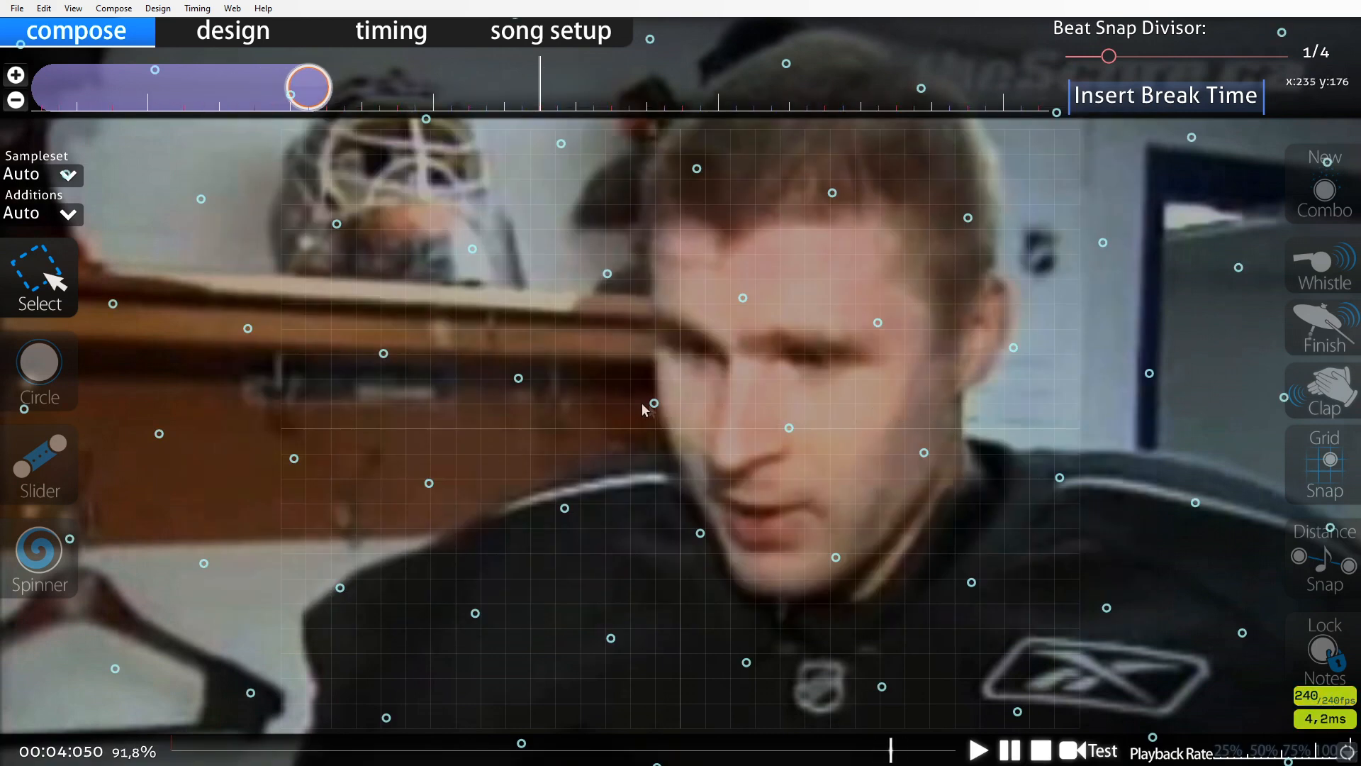
- Save the virtual objects from the Geometry Dashboard in Mapping Tools
key(alt+Tab)
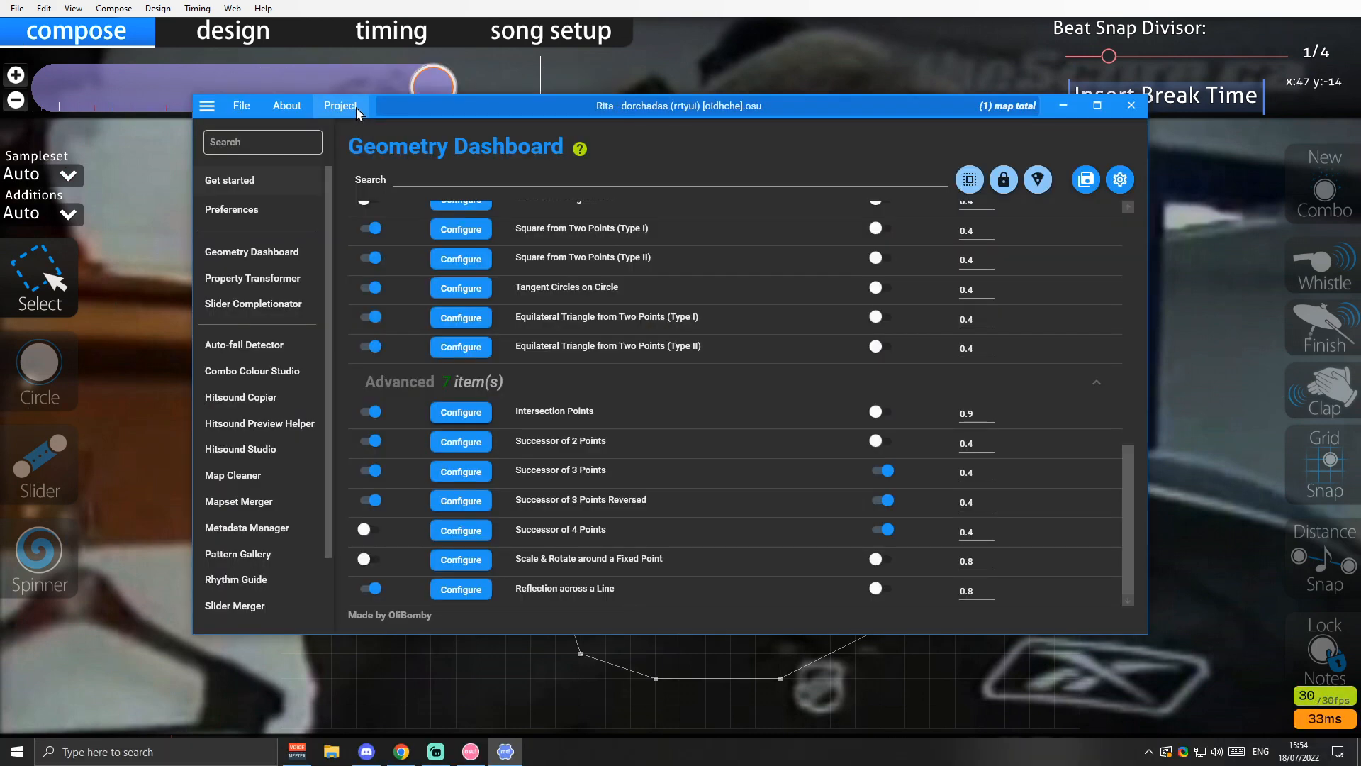
click(341, 106)
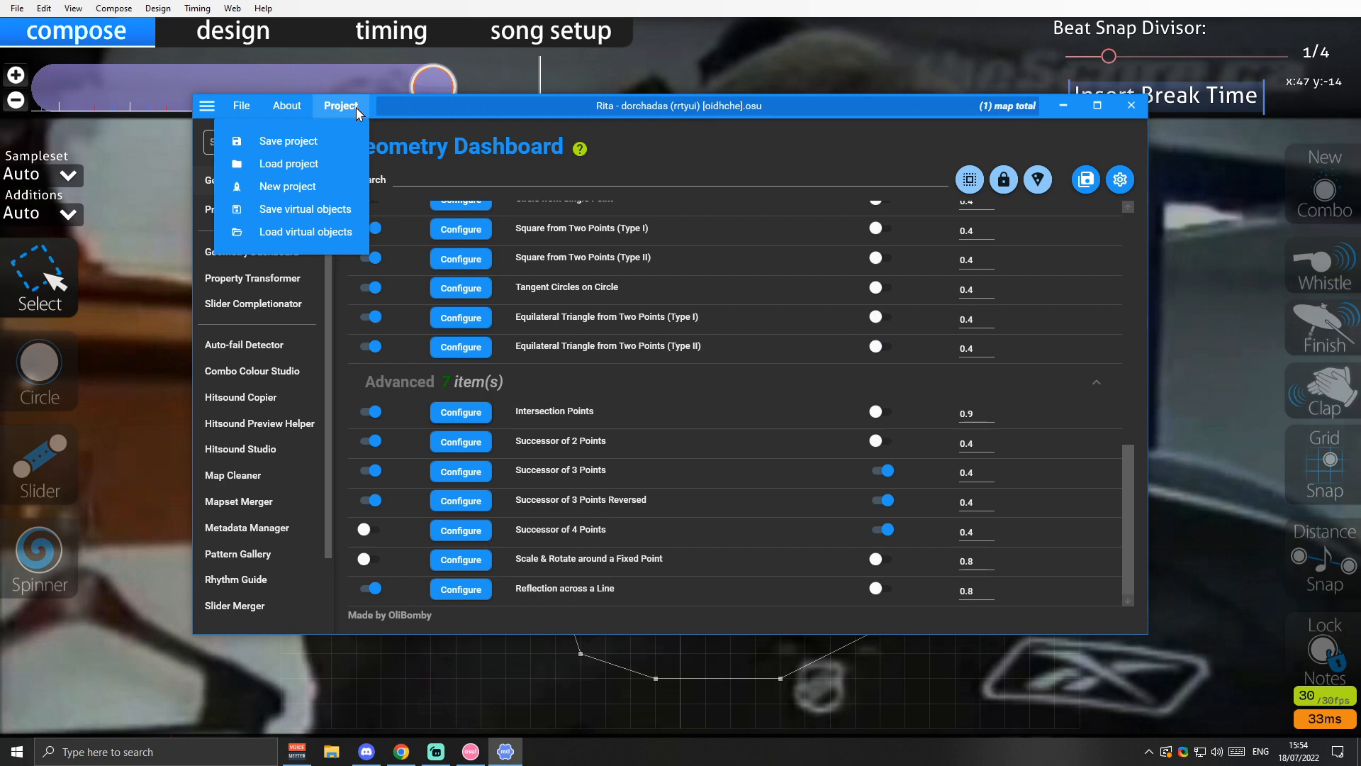
click(313, 209)
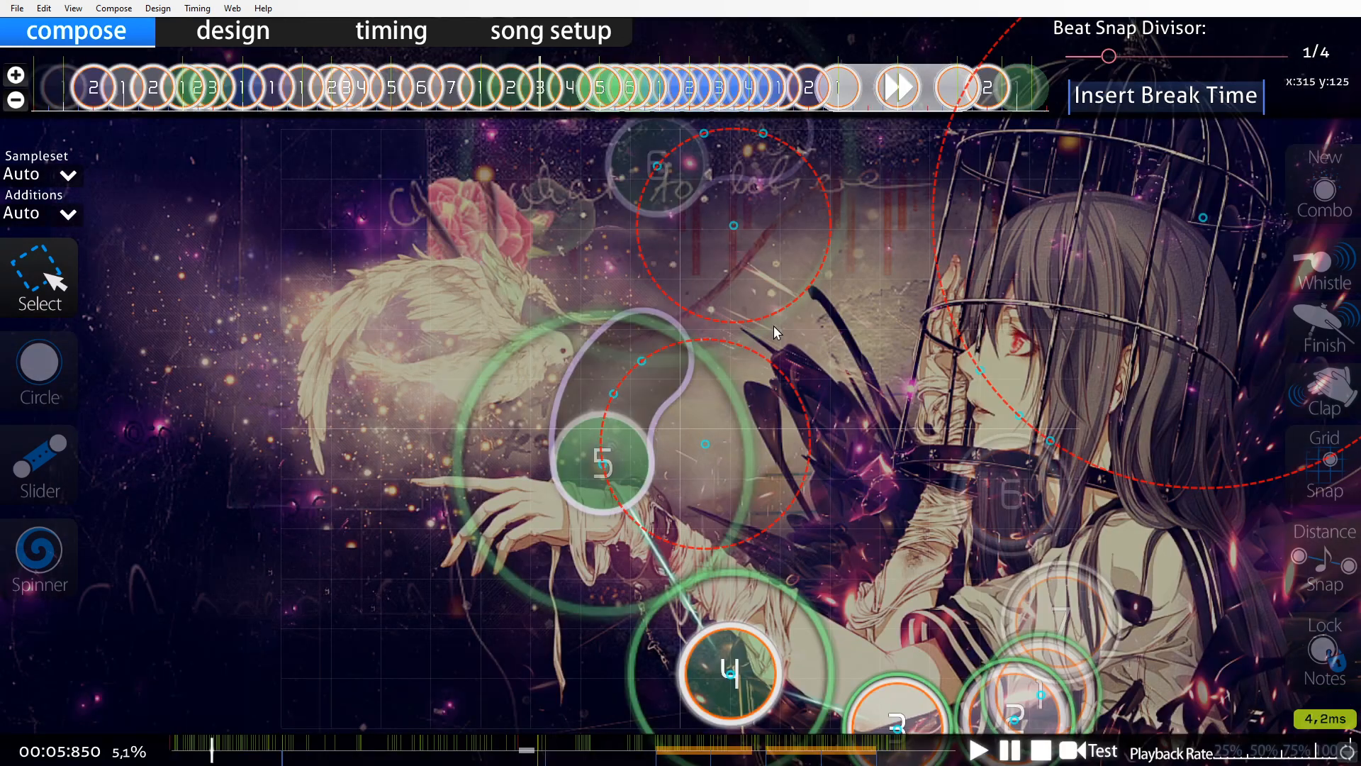
- Move through the osu! timeline around 00:06:090 to examine how the virtual circles and points update with time
scroll(773, 325, down, 3)
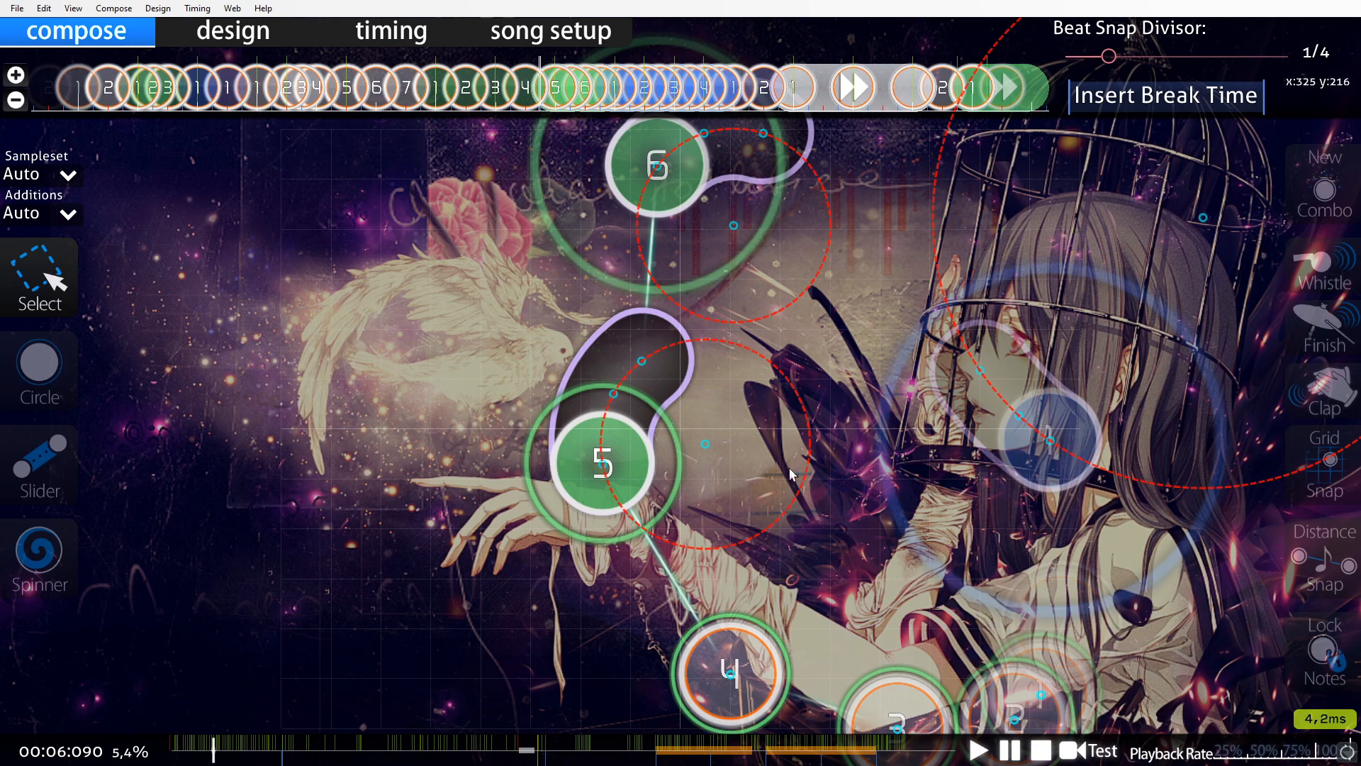
scroll(759, 312, down, 3)
scroll(865, 266, down, 4)
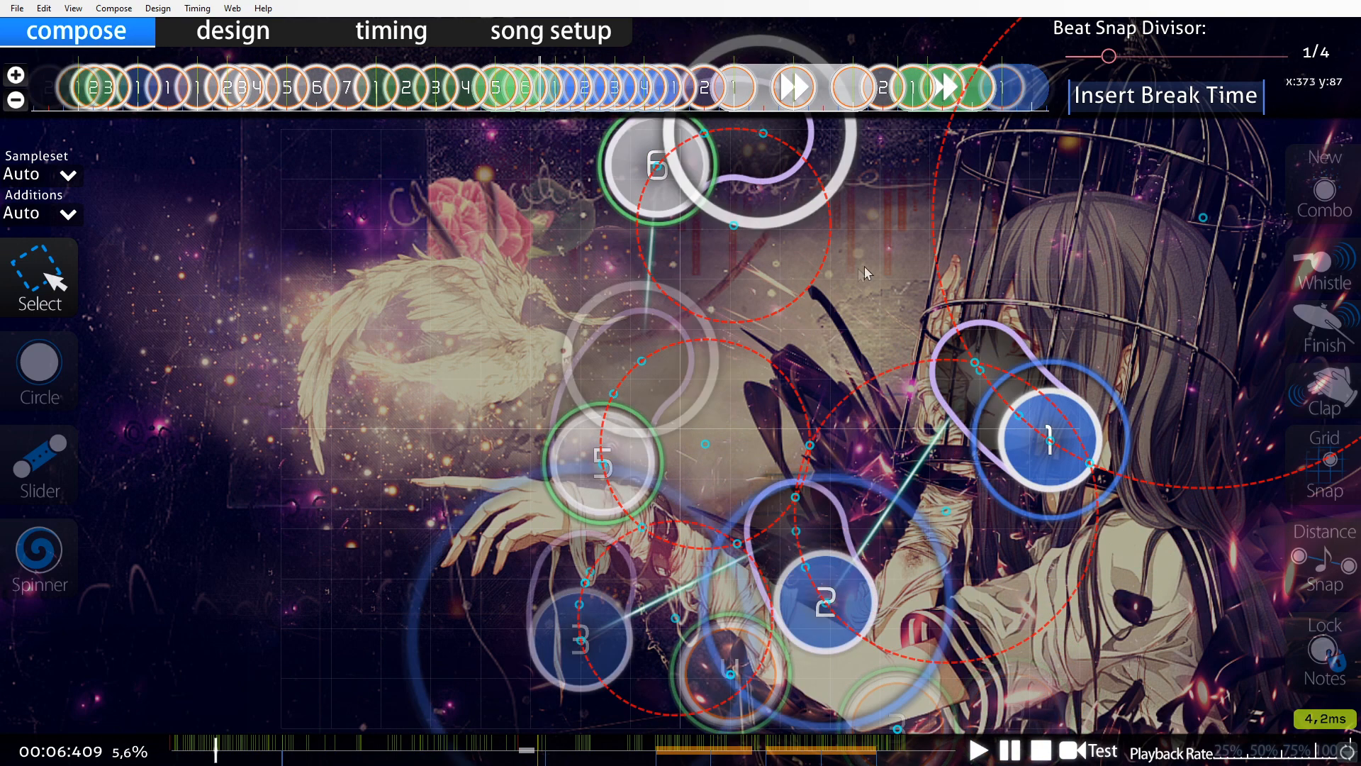
scroll(844, 277, up, 4)
- In the Geometry Dashboard preferences, set the Upkey option to Nothing
key(alt+Tab)
click(1132, 184)
scroll(659, 401, down, 2)
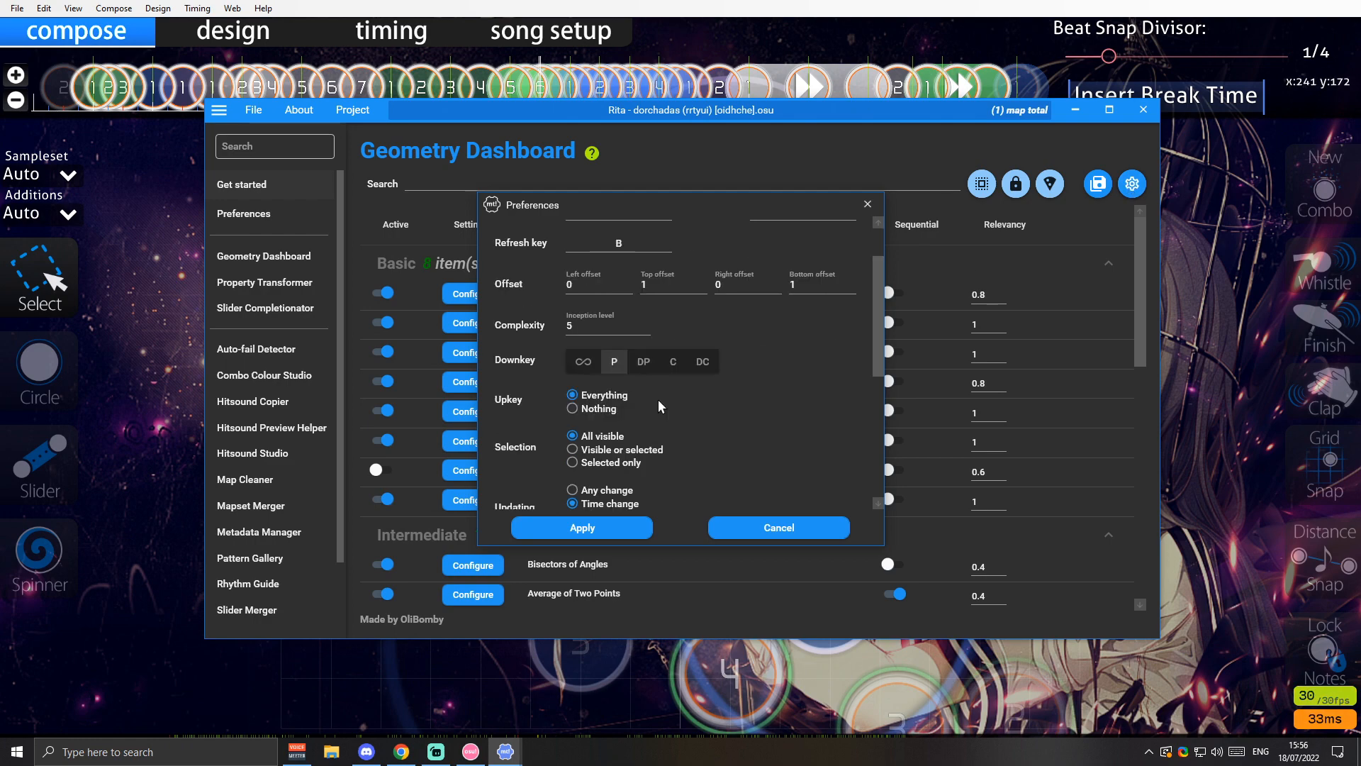
click(590, 410)
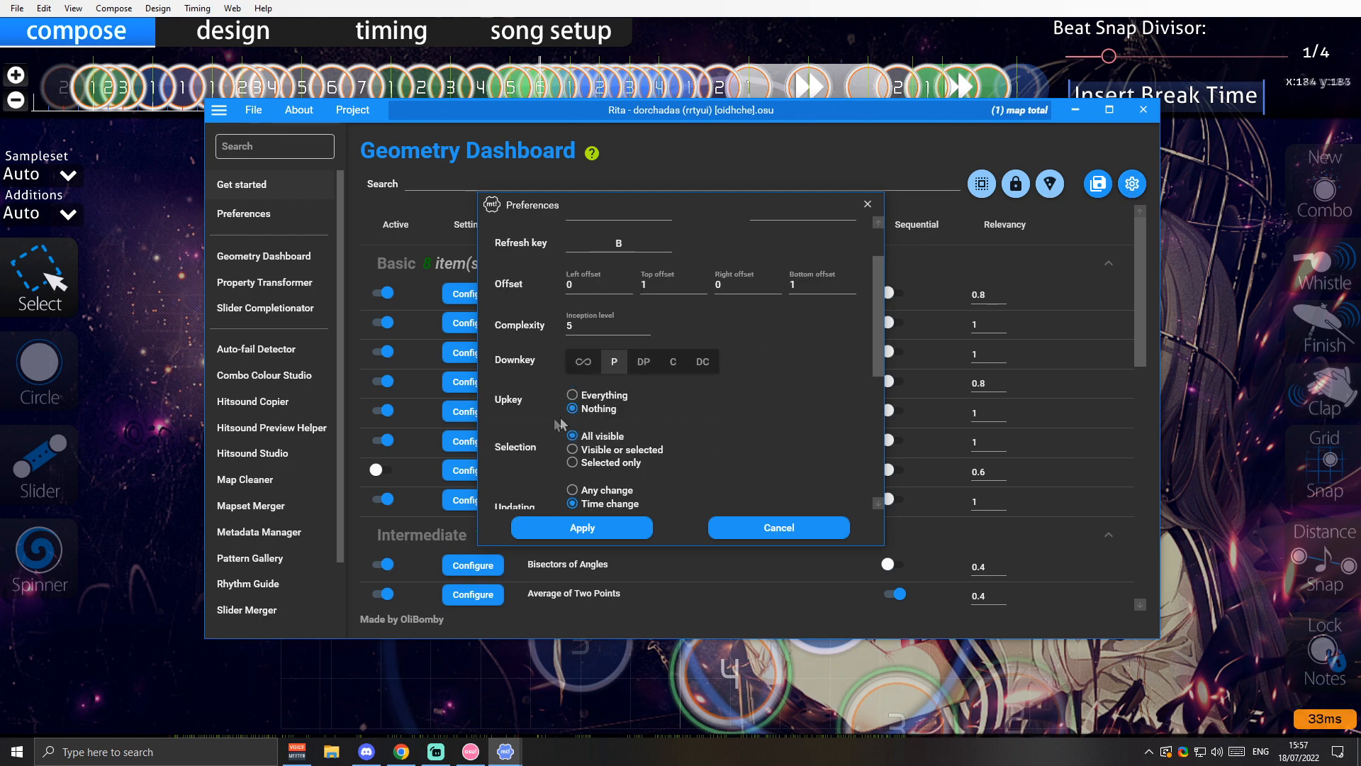
- Return to the osu! editor and move forward from 00:06:010 to 00:07:207 to examine the display with Upkey set to Nothing
key(alt+Tab)
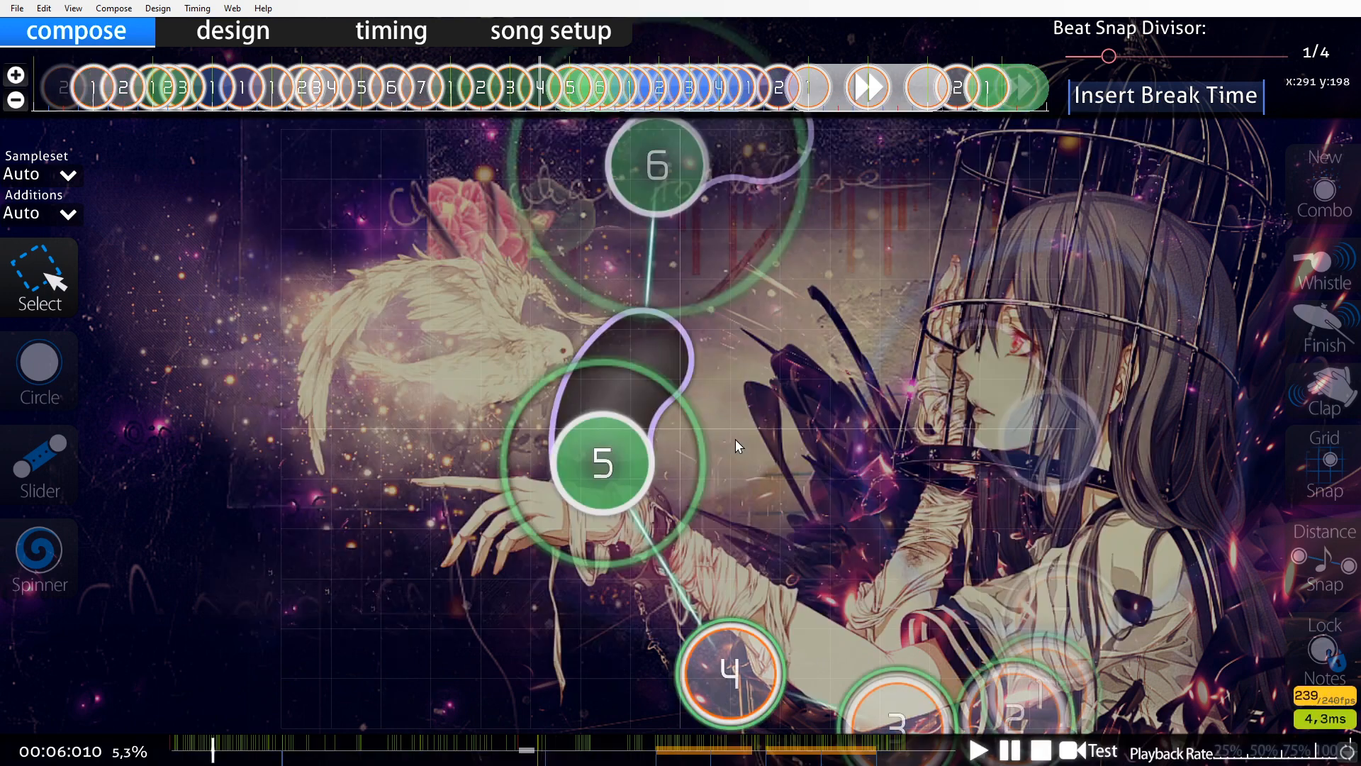
scroll(735, 440, down, 1)
scroll(828, 390, down, 5)
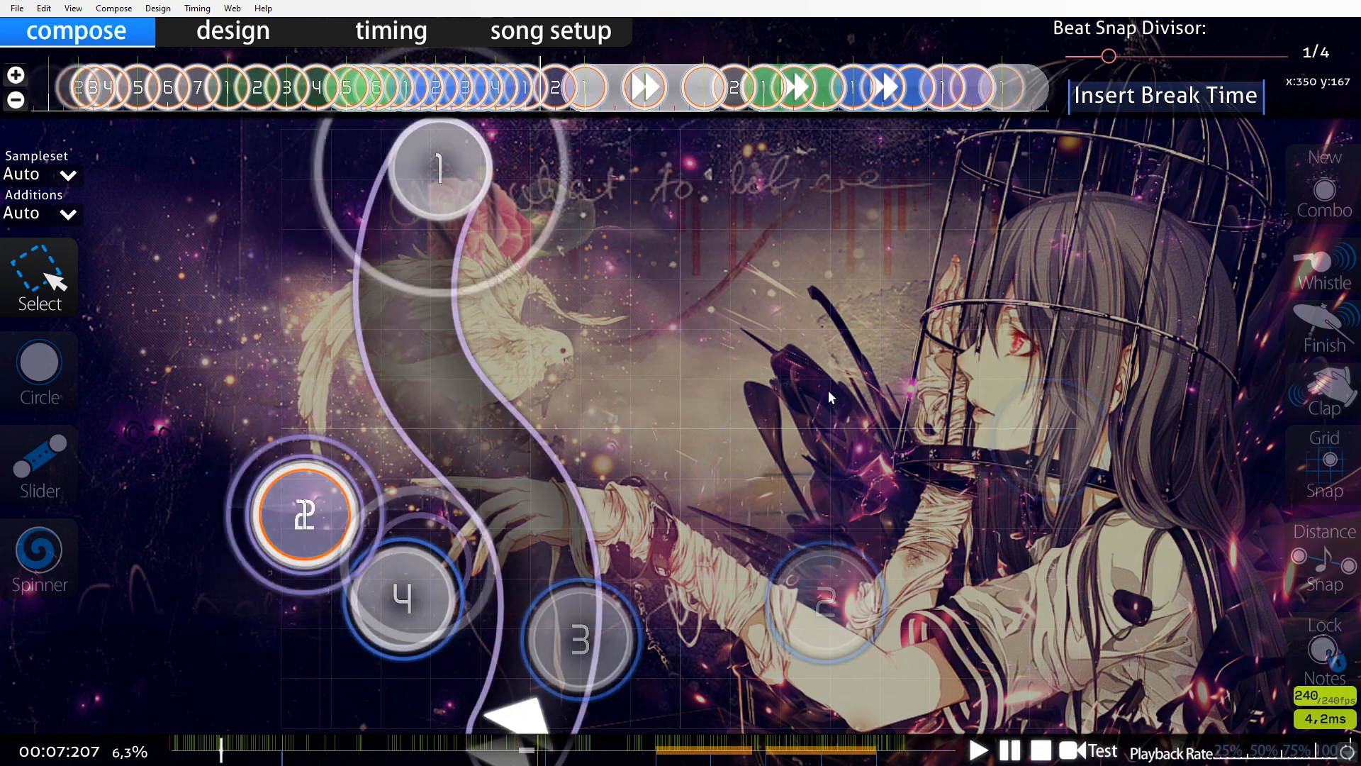
- Move through the osu! timeline from 00:06:249 to beyond 00:09:600 to examine how the virtual points and circles update with time
scroll(829, 390, up, 6)
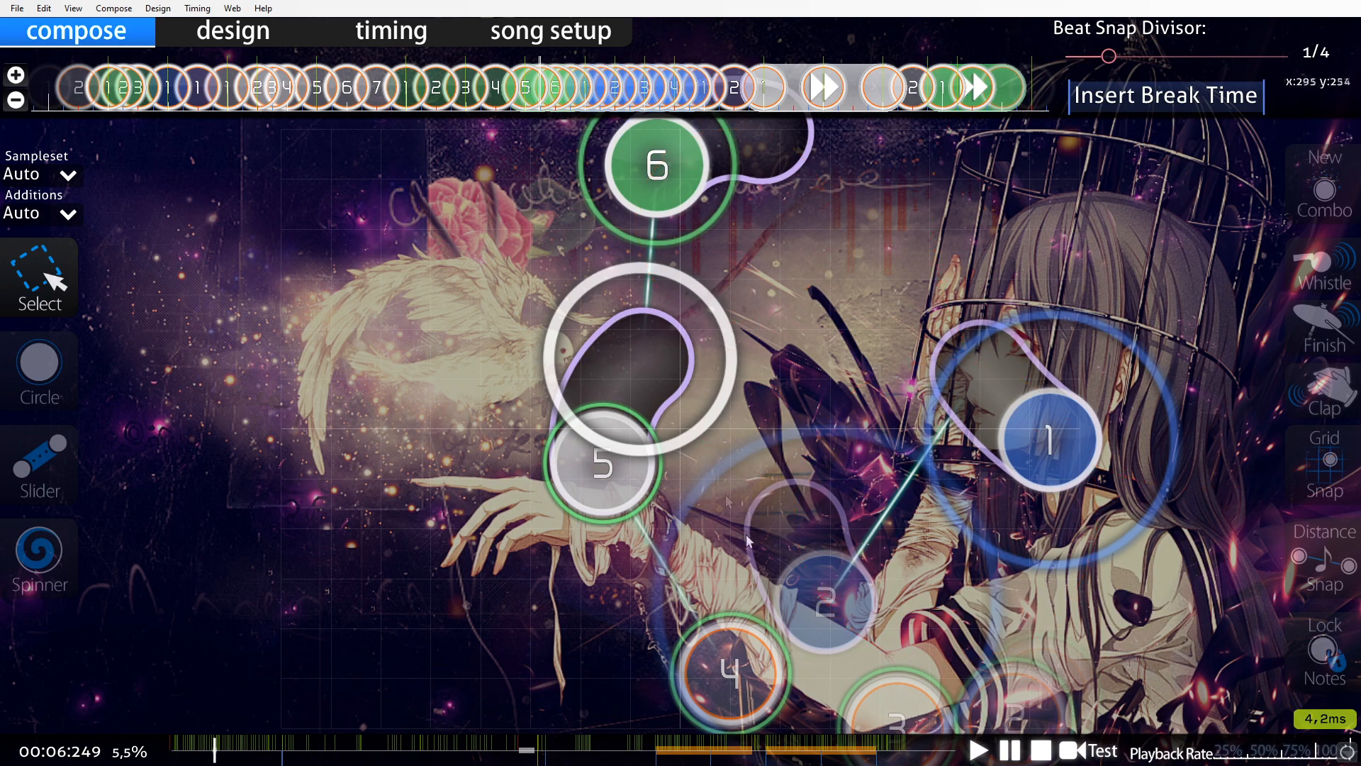
click(677, 376)
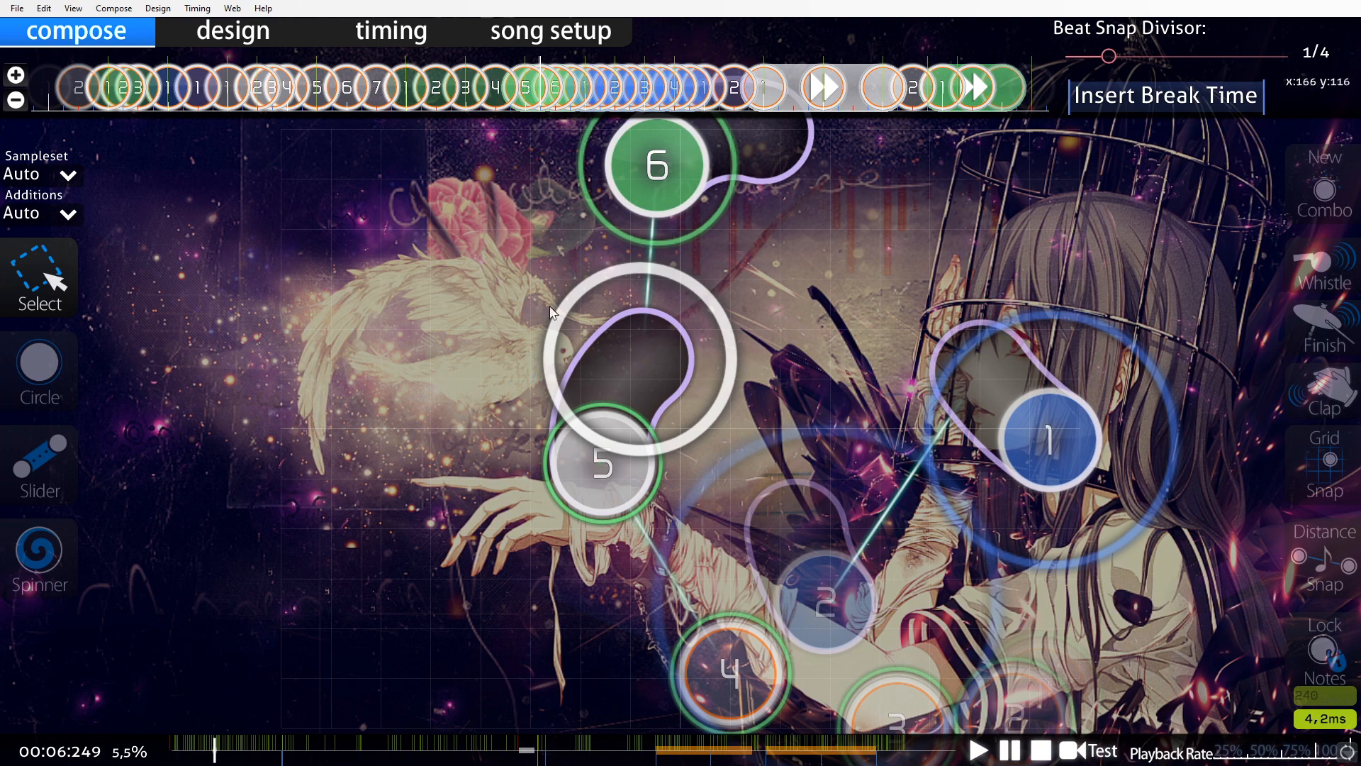
scroll(682, 428, down, 5)
scroll(682, 427, down, 9)
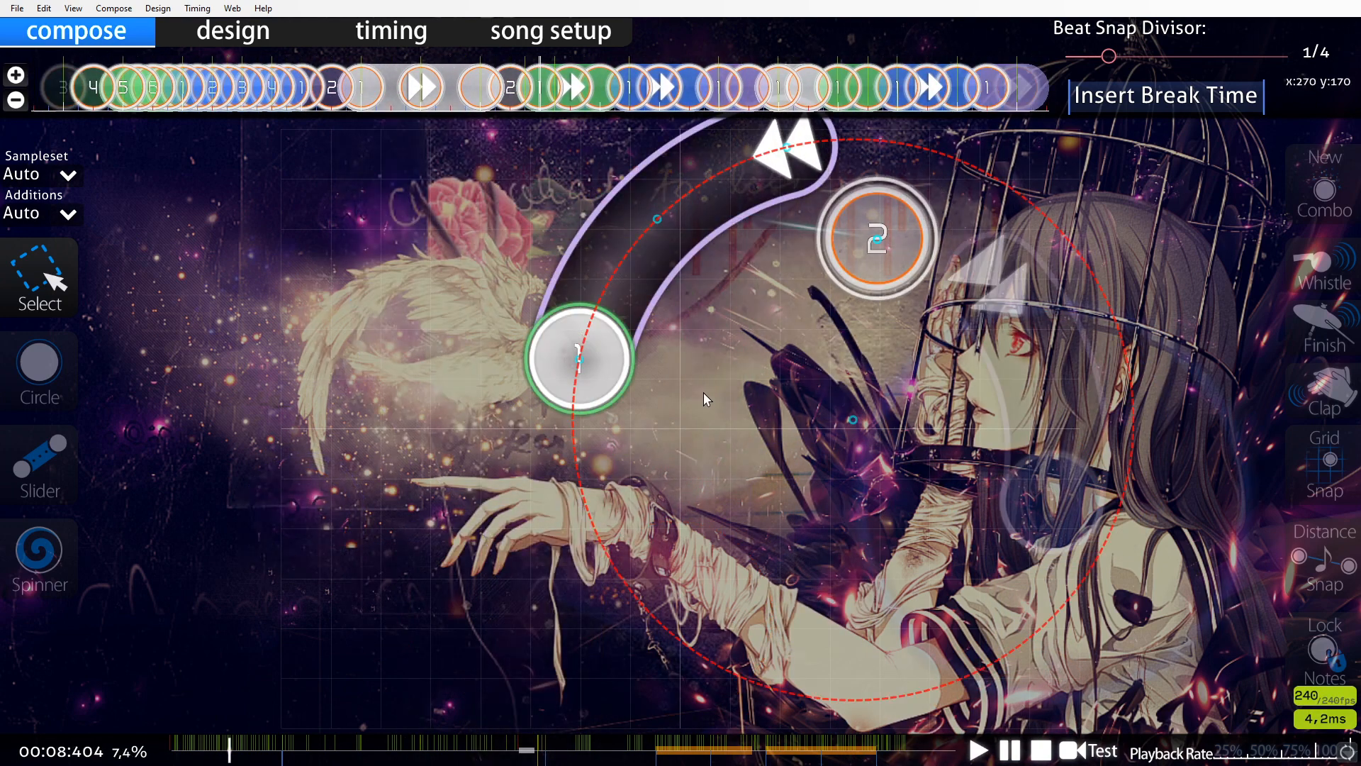
scroll(704, 390, down, 8)
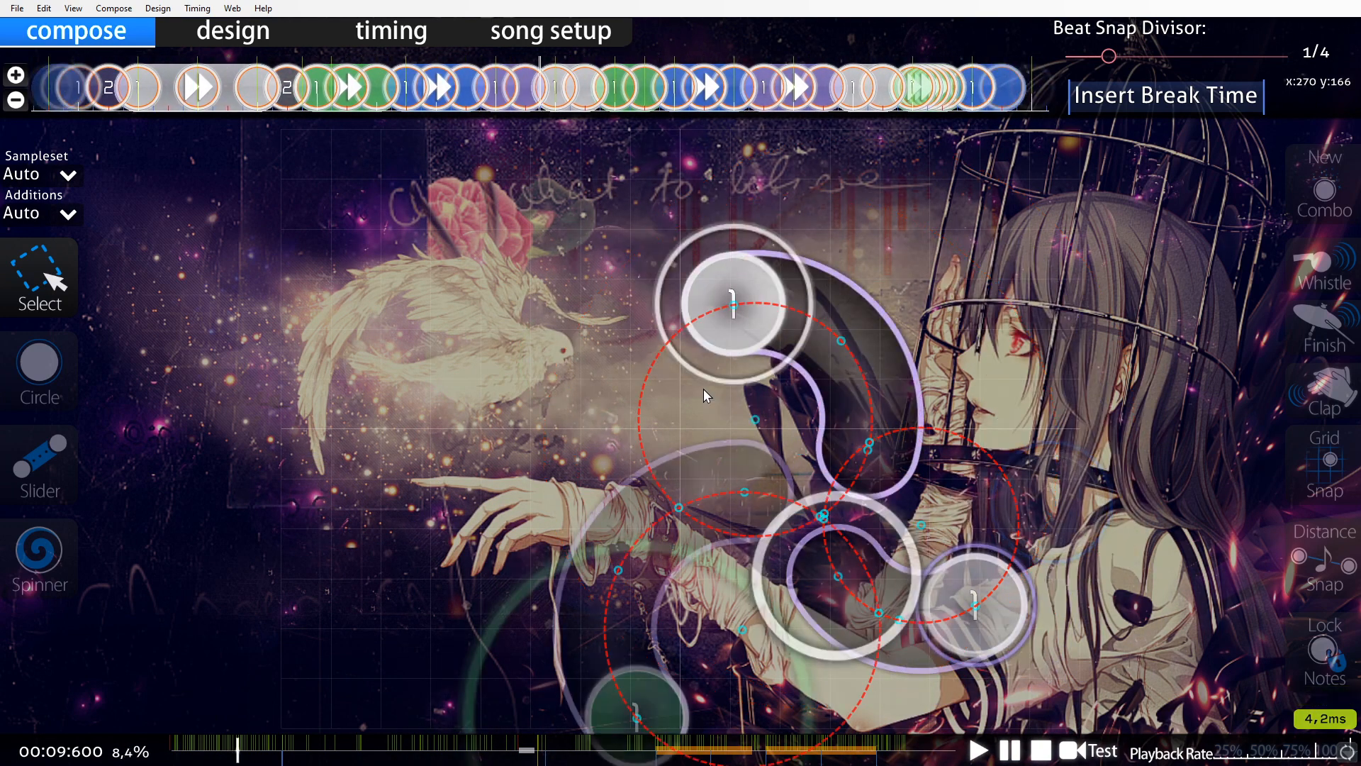
scroll(704, 389, down, 9)
- Switch to Mapping Tools and set the Geometry Dashboard's Updating preference to Hotkey down
key(alt+Tab)
scroll(704, 391, down, 4)
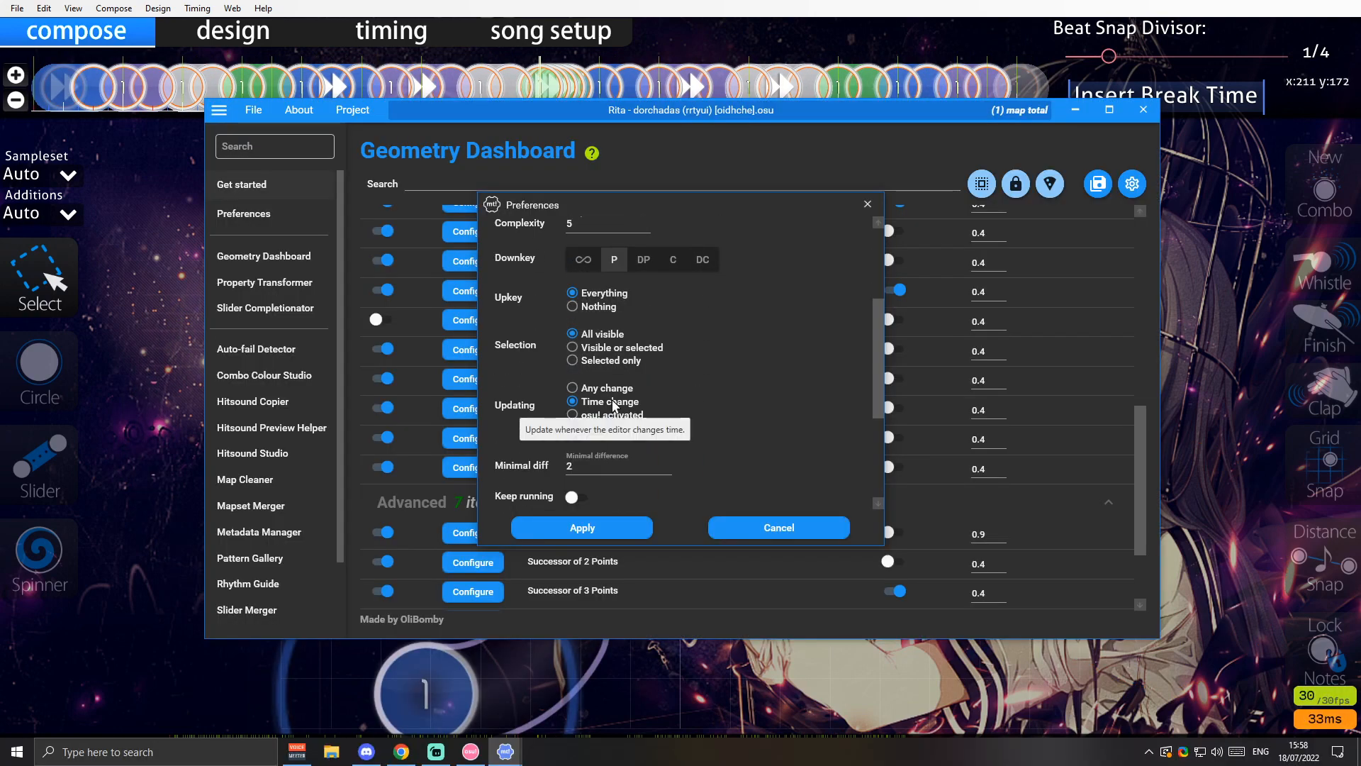
scroll(576, 465, up, 1)
click(573, 462)
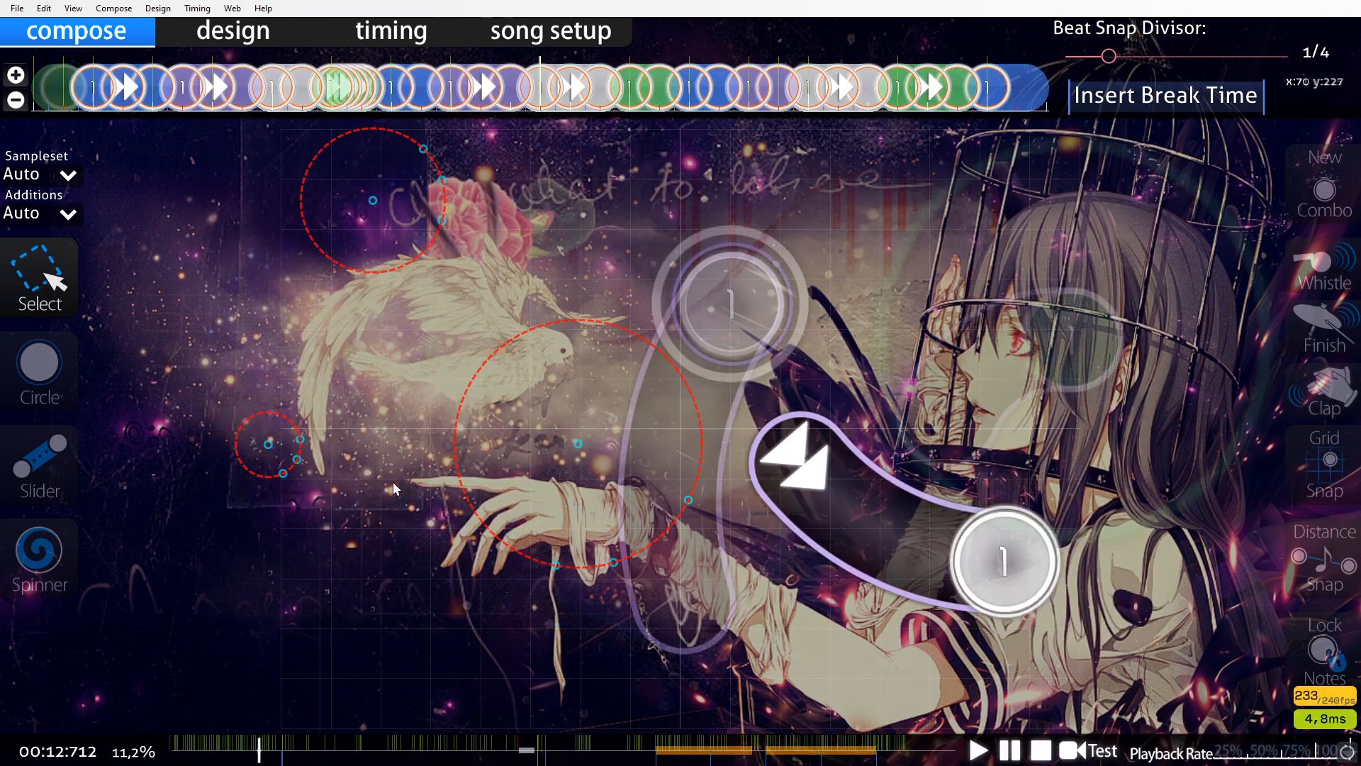
- Move the osu! timeline forward from 00:12:712 to 00:16:861 to examine how virtual objects update with the Hotkey down option
scroll(392, 483, down, 18)
scroll(499, 426, down, 20)
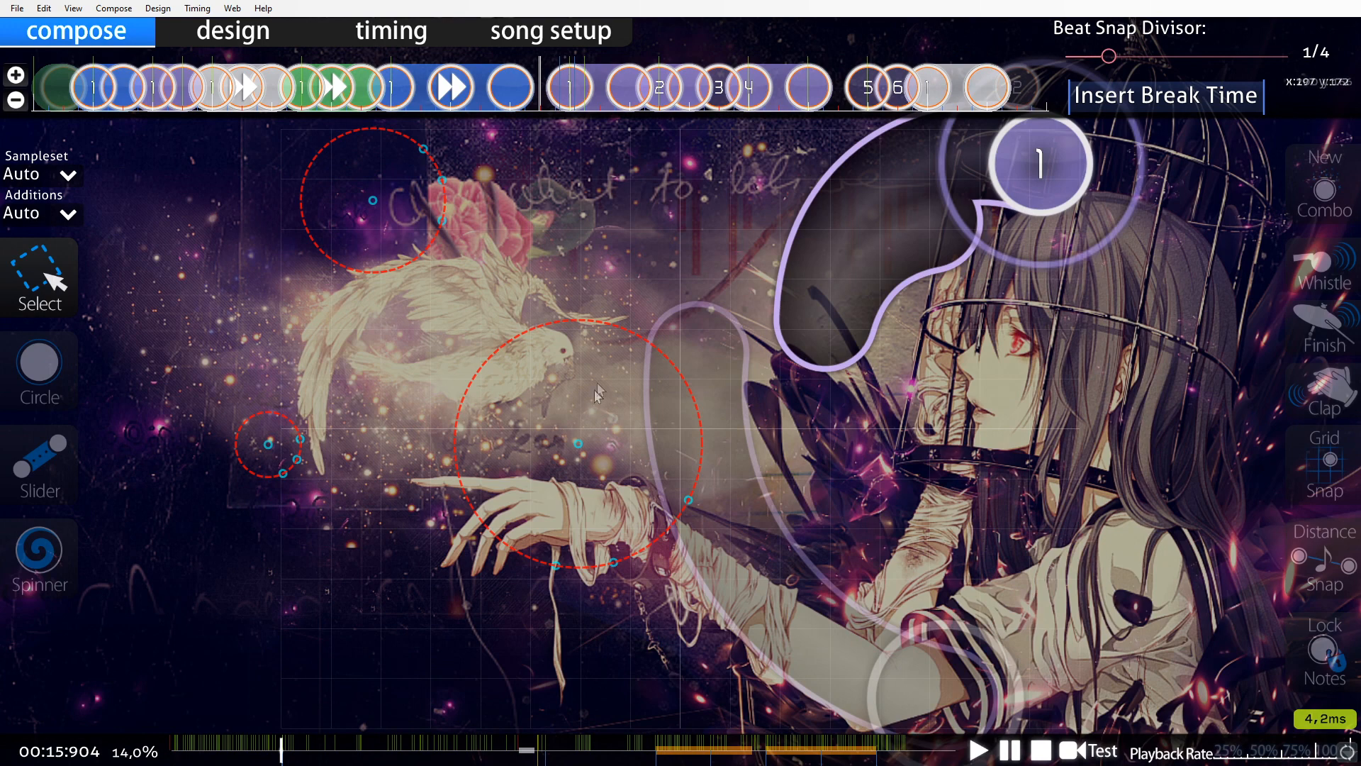
scroll(598, 382, down, 12)
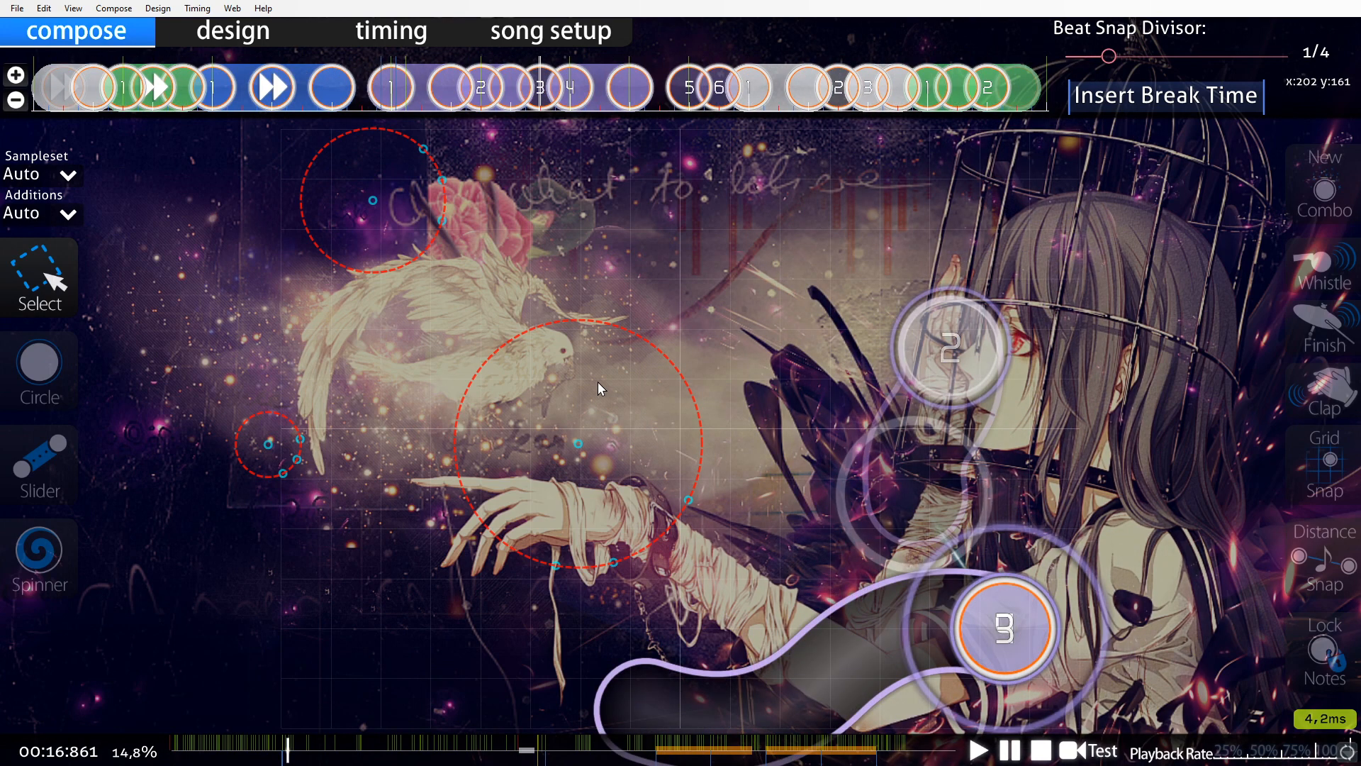
key(shift+n)
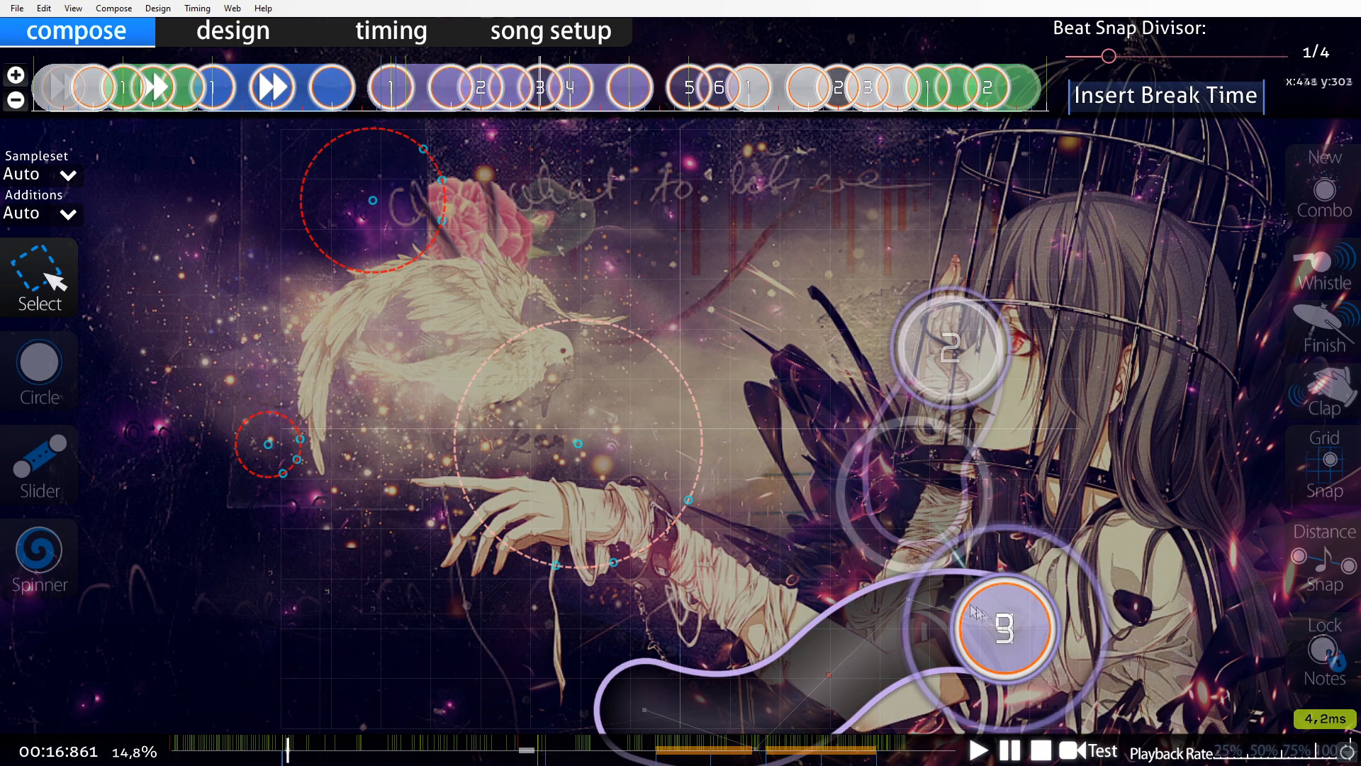
key(n)
scroll(777, 533, down, 1)
key(3)
click(908, 599)
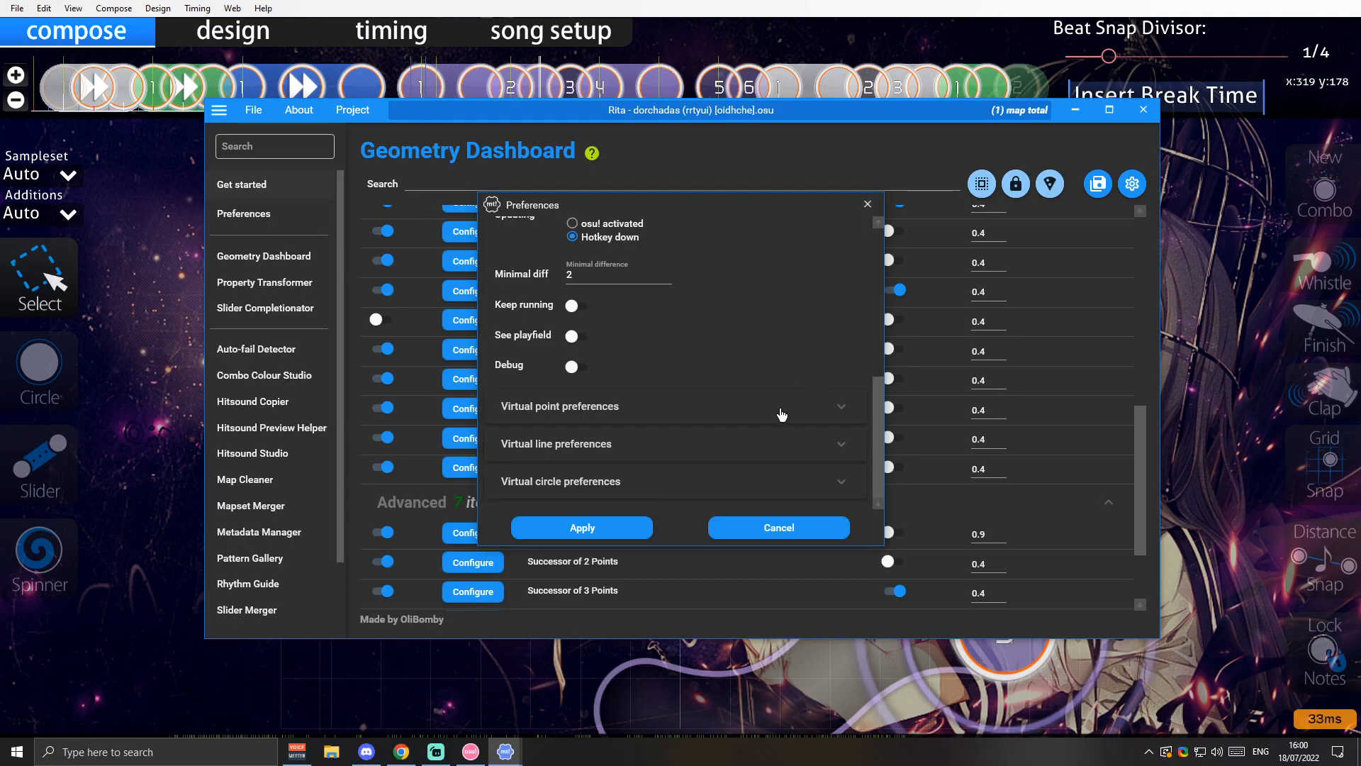
- Expand the virtual point, line and circle preferences to examine their colour, opacity, thickness and dash style options
click(783, 415)
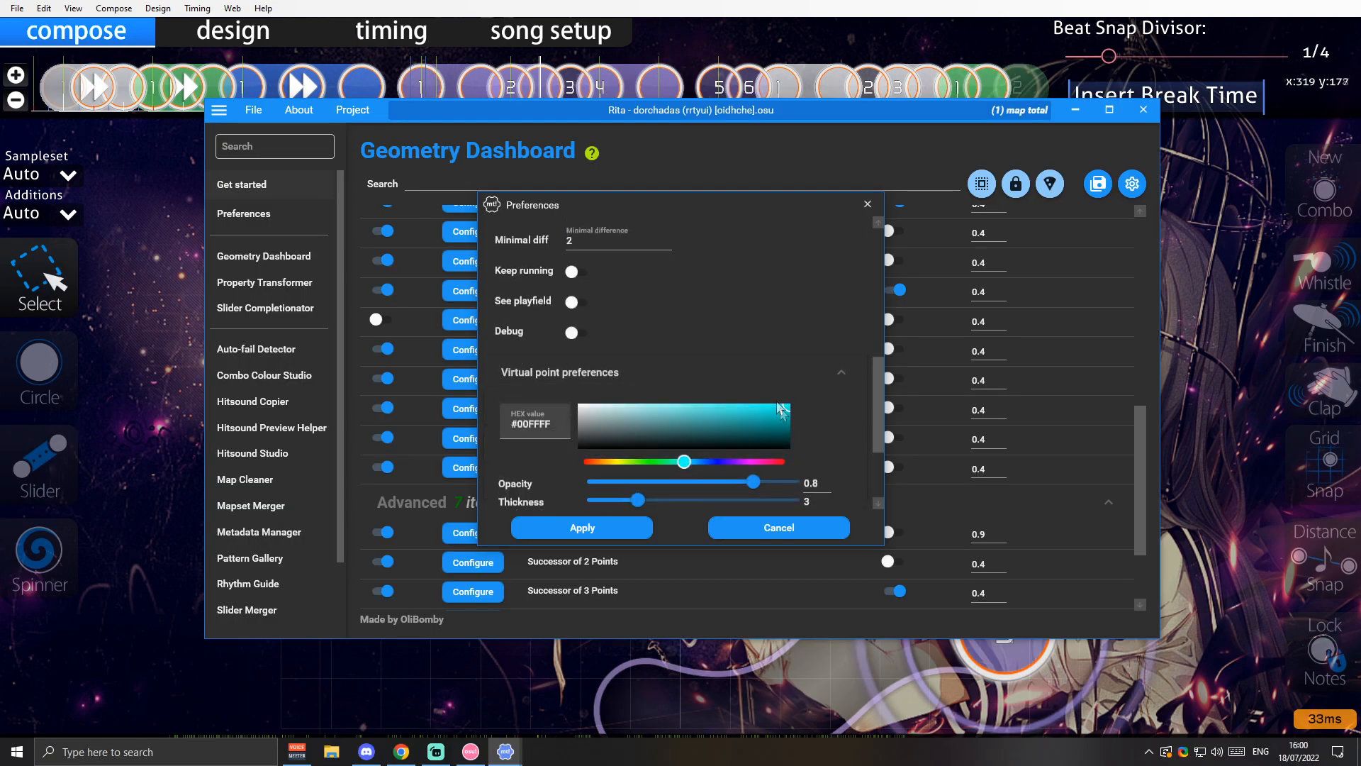
scroll(763, 364, down, 3)
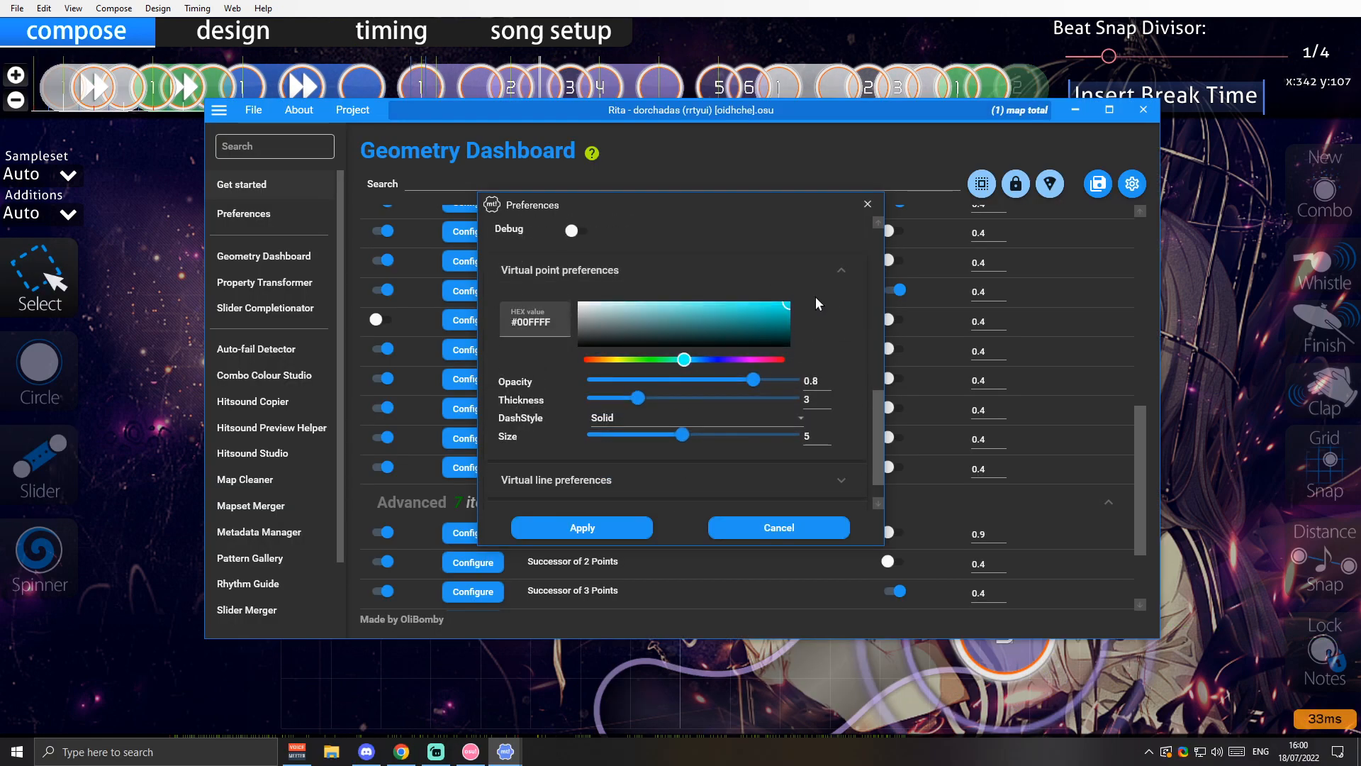
click(816, 273)
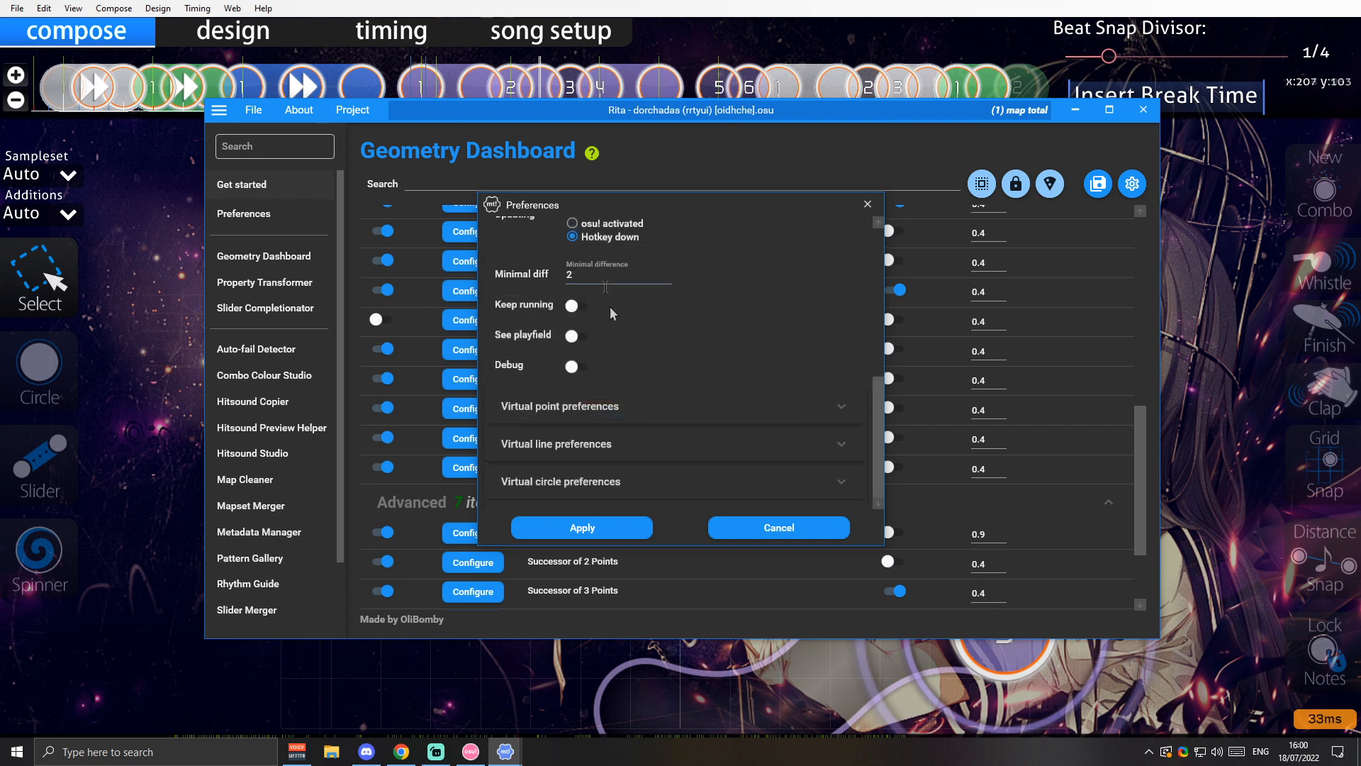
click(561, 441)
click(552, 482)
scroll(553, 476, down, 1)
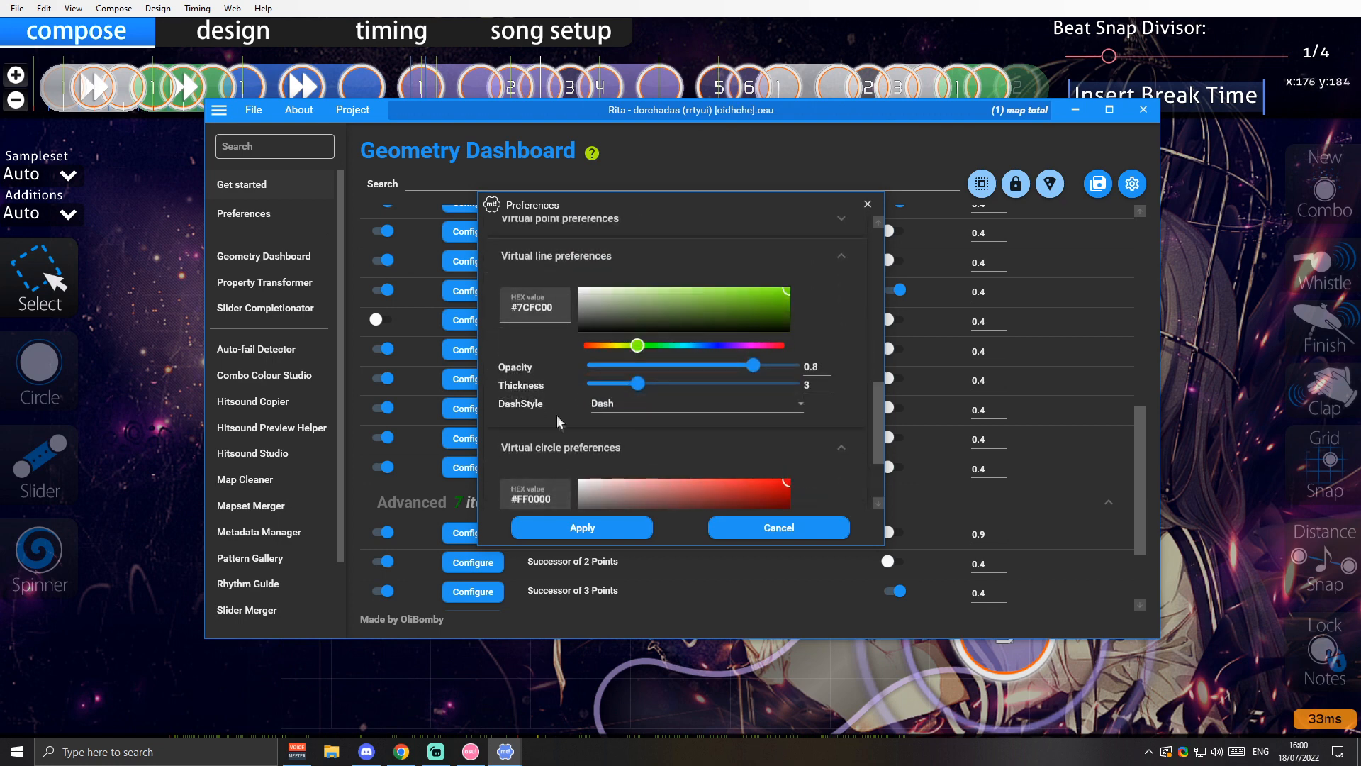
- Set the virtual points to colour #5600FF, opacity 1, thickness 6, dash style Dot and size 8, apply, and return to the osu! editor
scroll(556, 412, up, 2)
click(545, 289)
drag(685, 375, 726, 376)
drag(754, 395, 797, 396)
drag(639, 413, 756, 454)
click(638, 434)
click(614, 479)
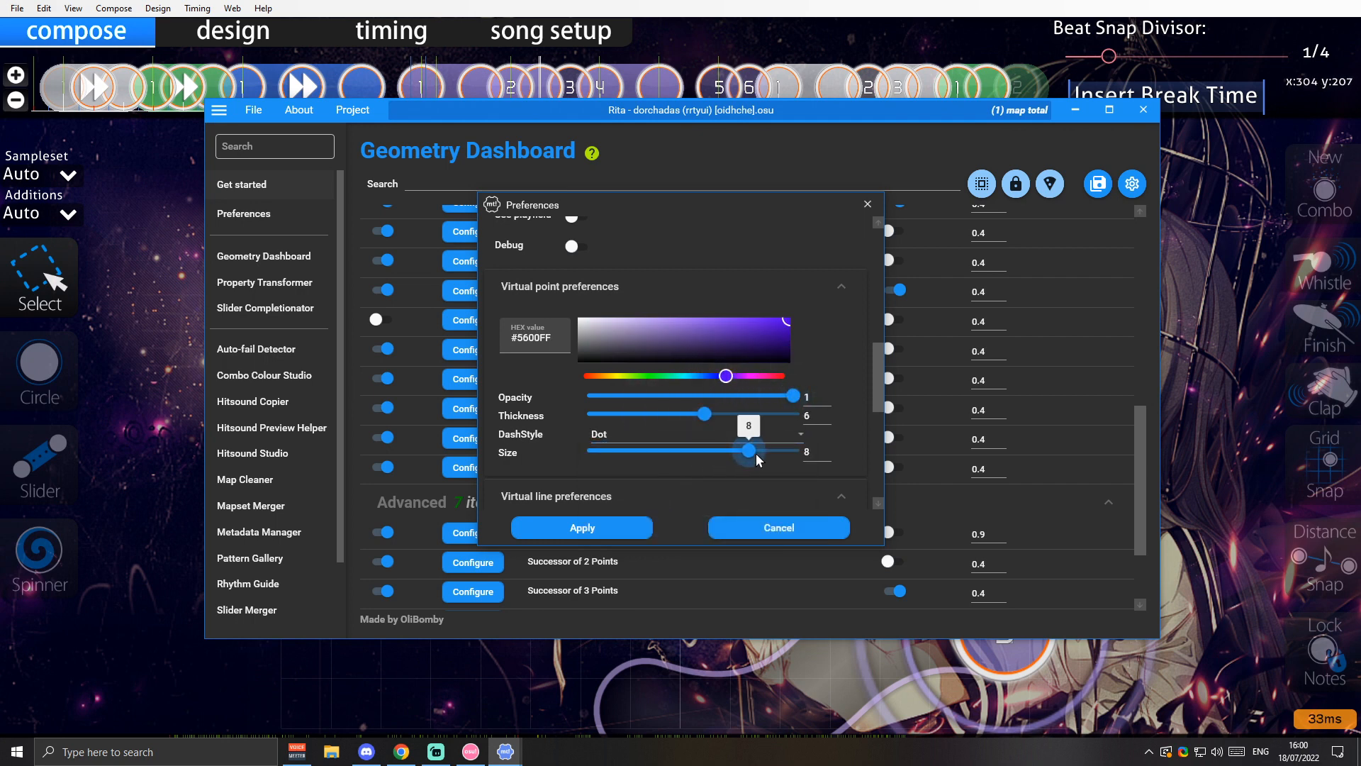
click(626, 533)
click(246, 666)
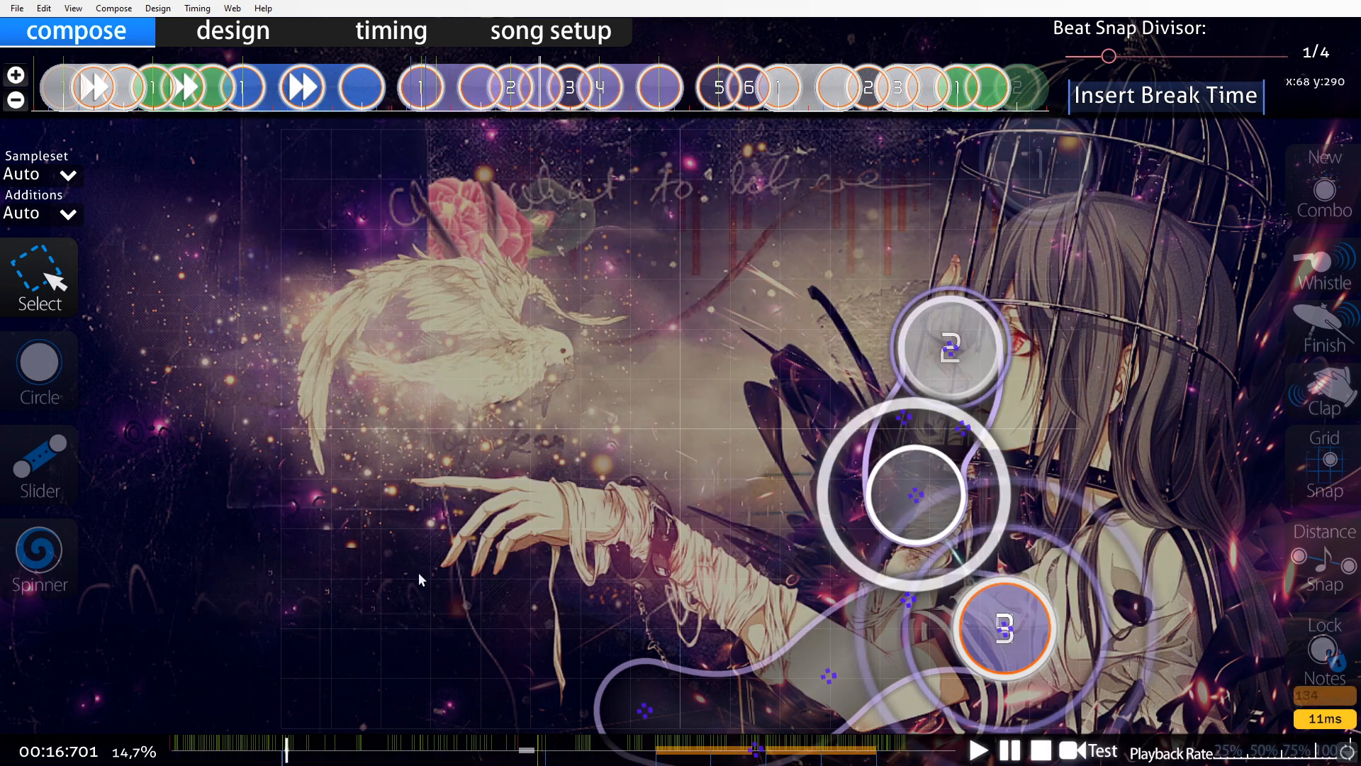
- Open Slider Completionator in Mapping Tools and move through the osu! timeline around 00:16:701 to examine the display without the dashboard open
key(alt+Tab)
click(257, 309)
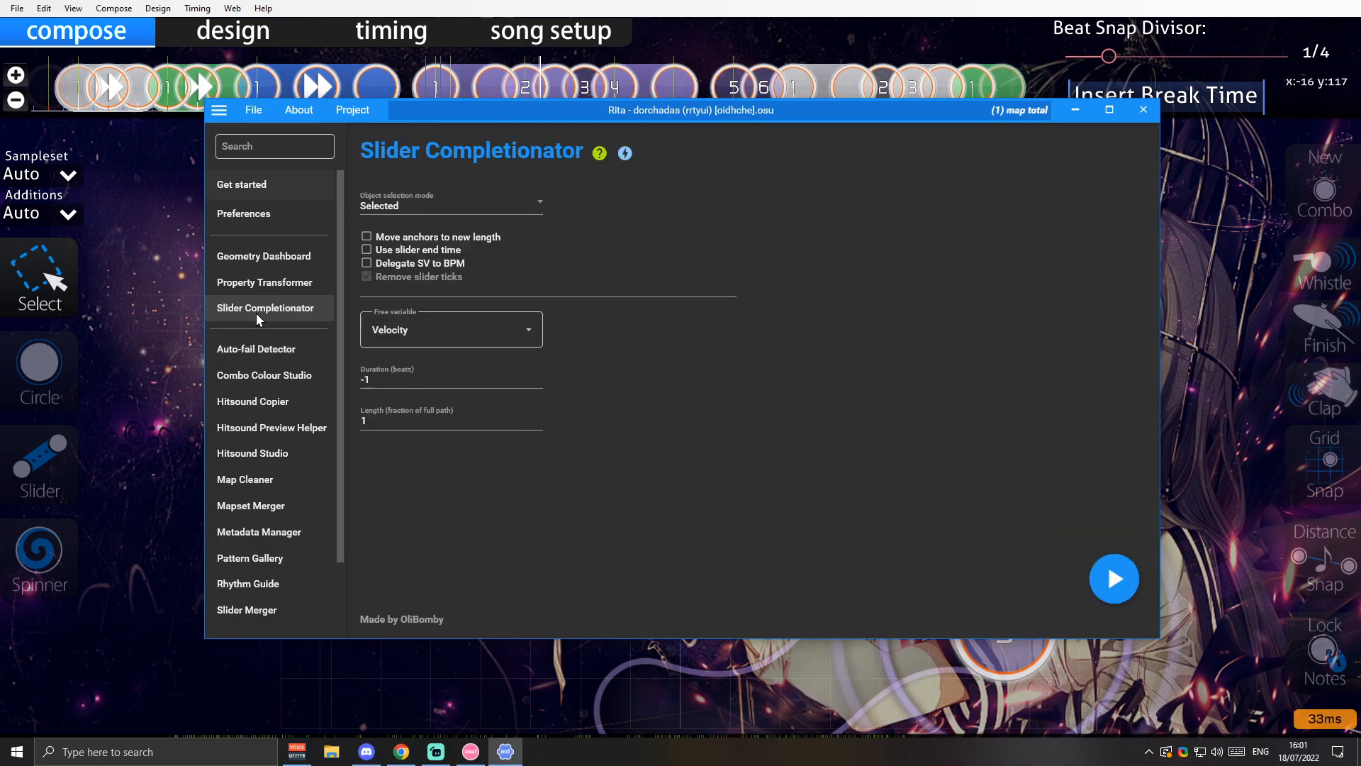
key(alt+Tab)
scroll(453, 461, down, 6)
scroll(482, 445, up, 10)
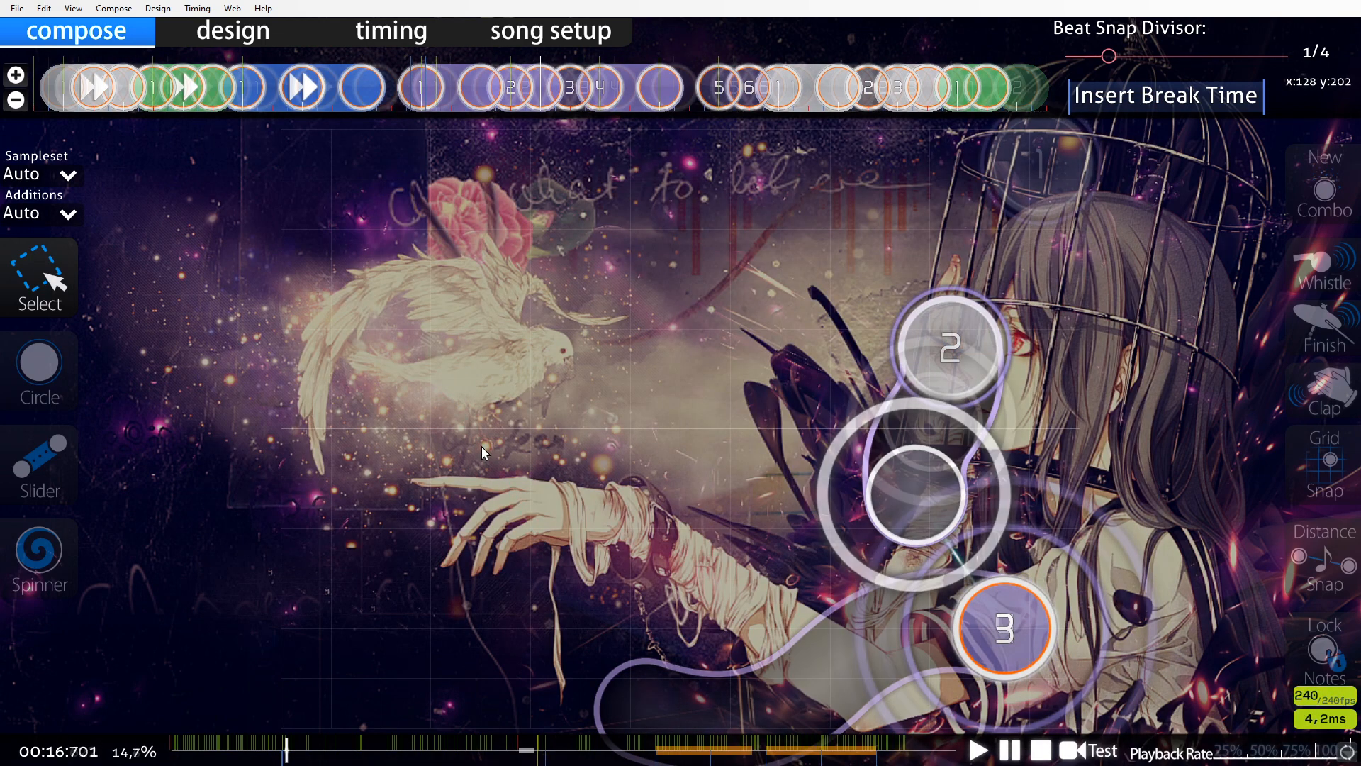
- Return to the Geometry Dashboard in Mapping Tools and enable Keep running in its preferences
key(alt+Tab)
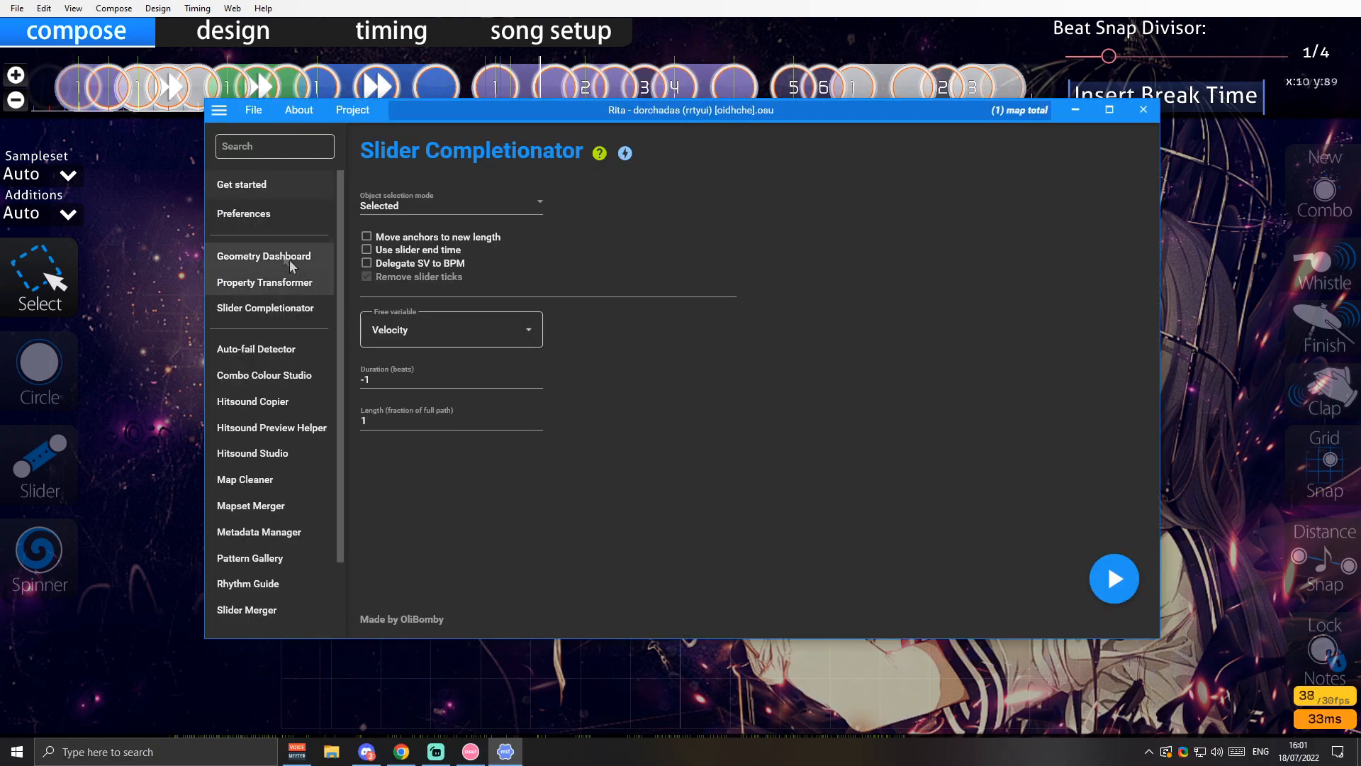
click(268, 257)
click(1132, 183)
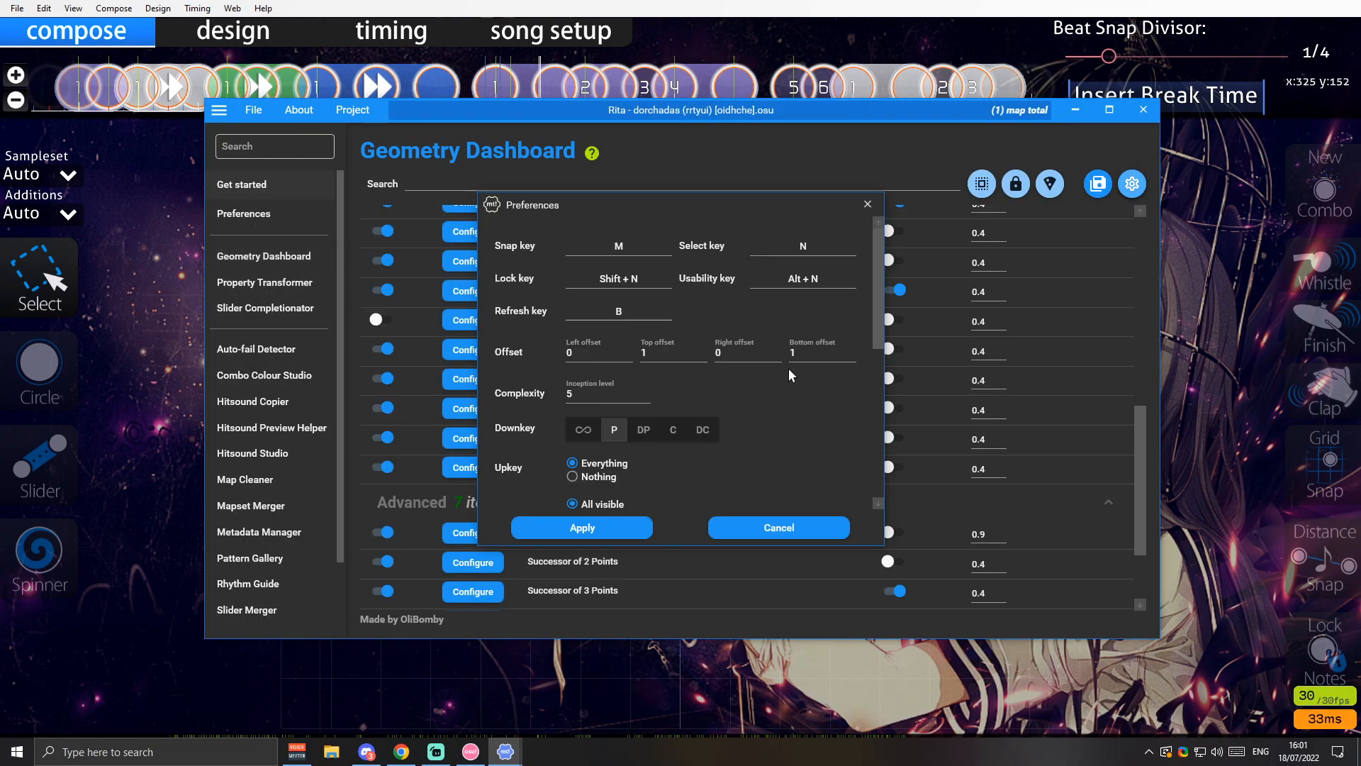
scroll(773, 405, down, 3)
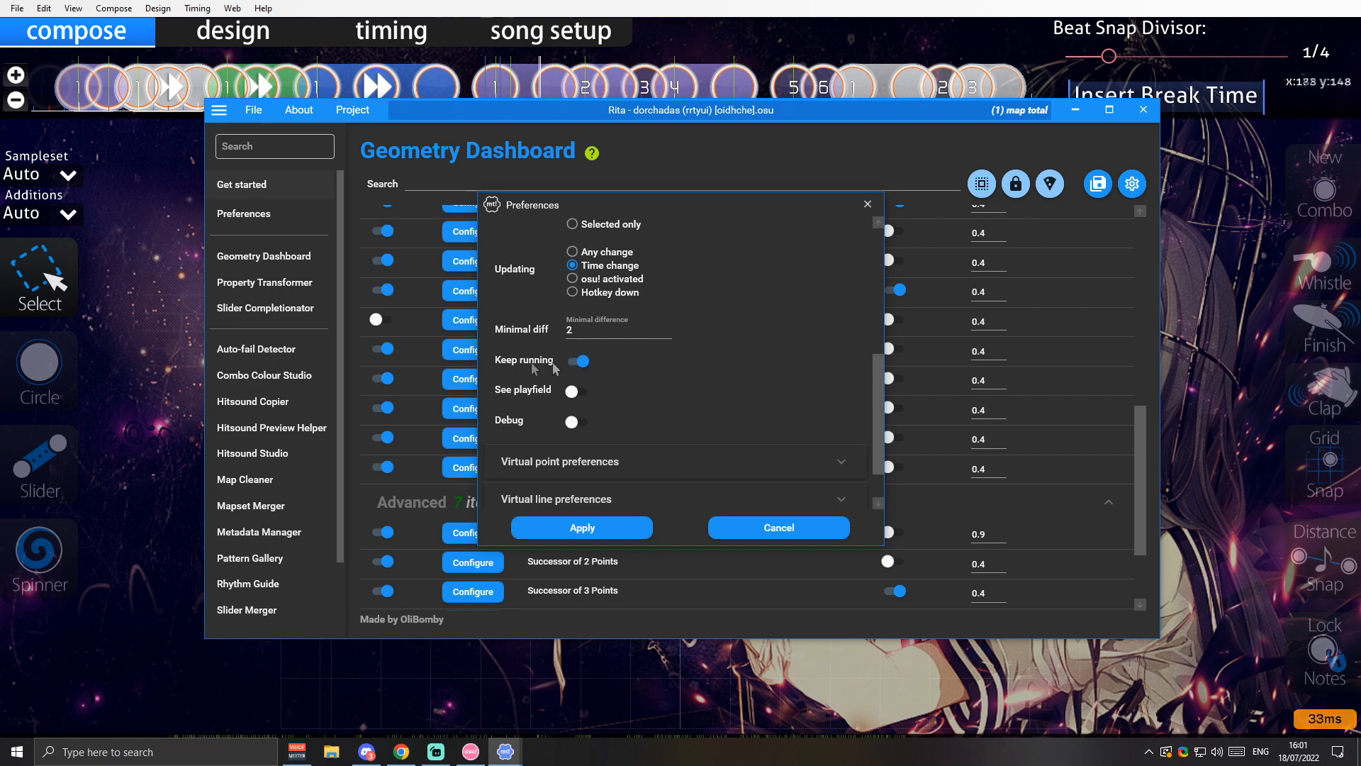
- Open Slider Completionator again and move the osu! timeline back to 00:15:904 to examine the display with Keep running enabled
click(308, 310)
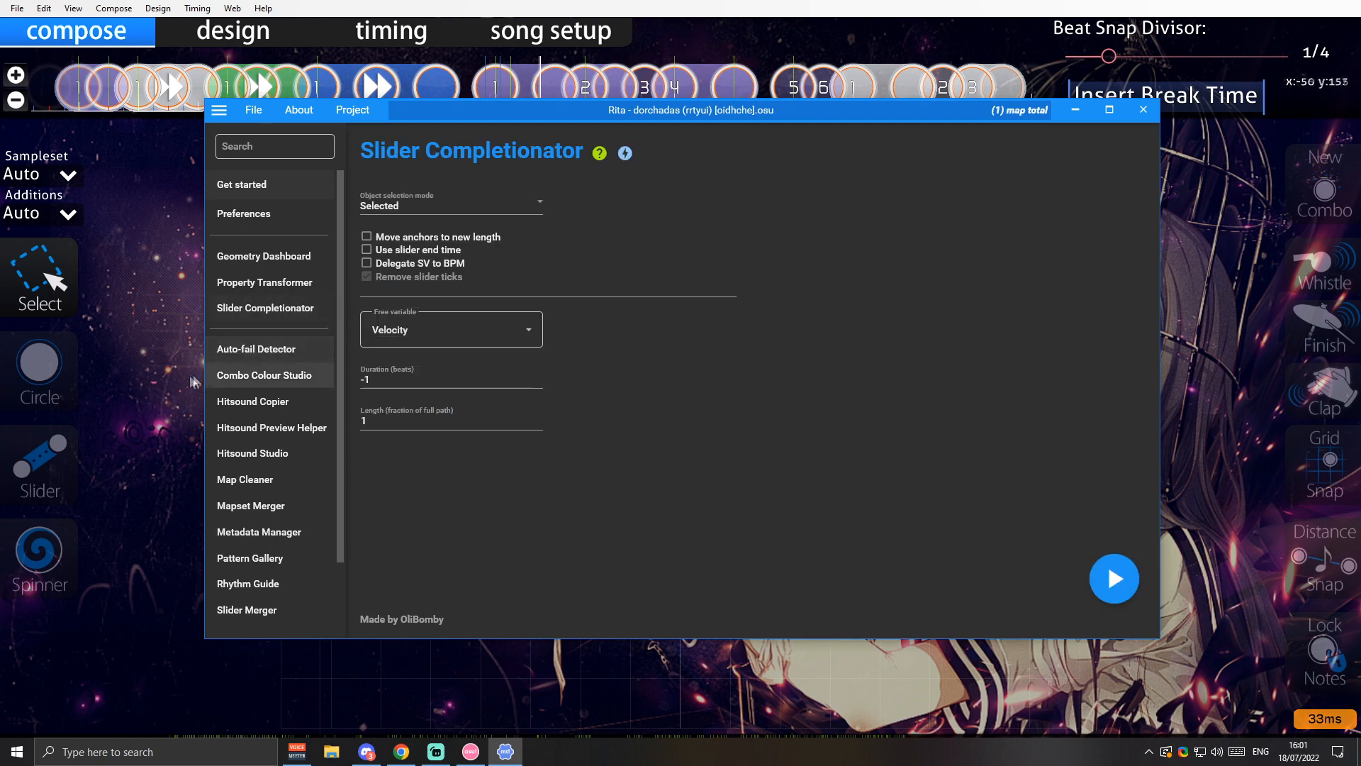
click(142, 396)
scroll(550, 381, up, 9)
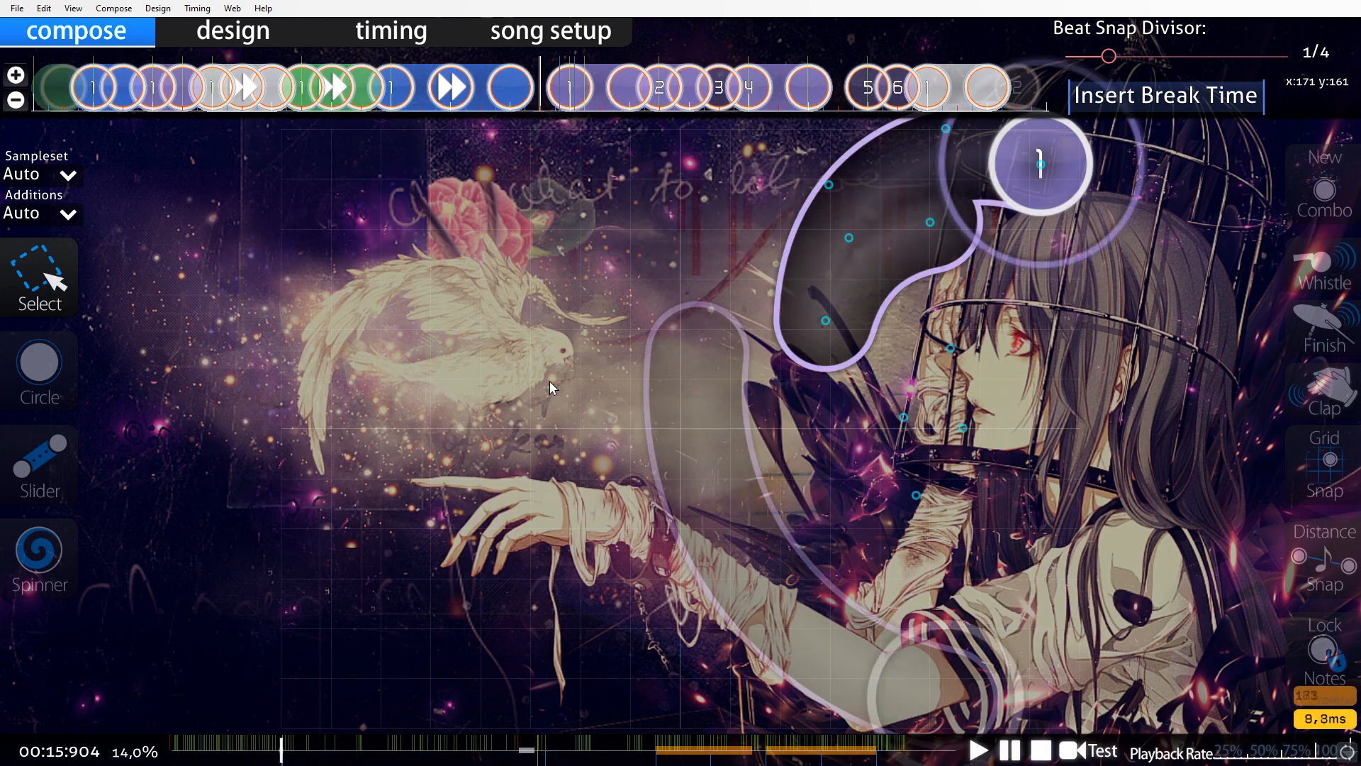
- Switch to Mapping Tools, enable See playfield in the Geometry Dashboard preferences and apply the change
key(alt+Tab)
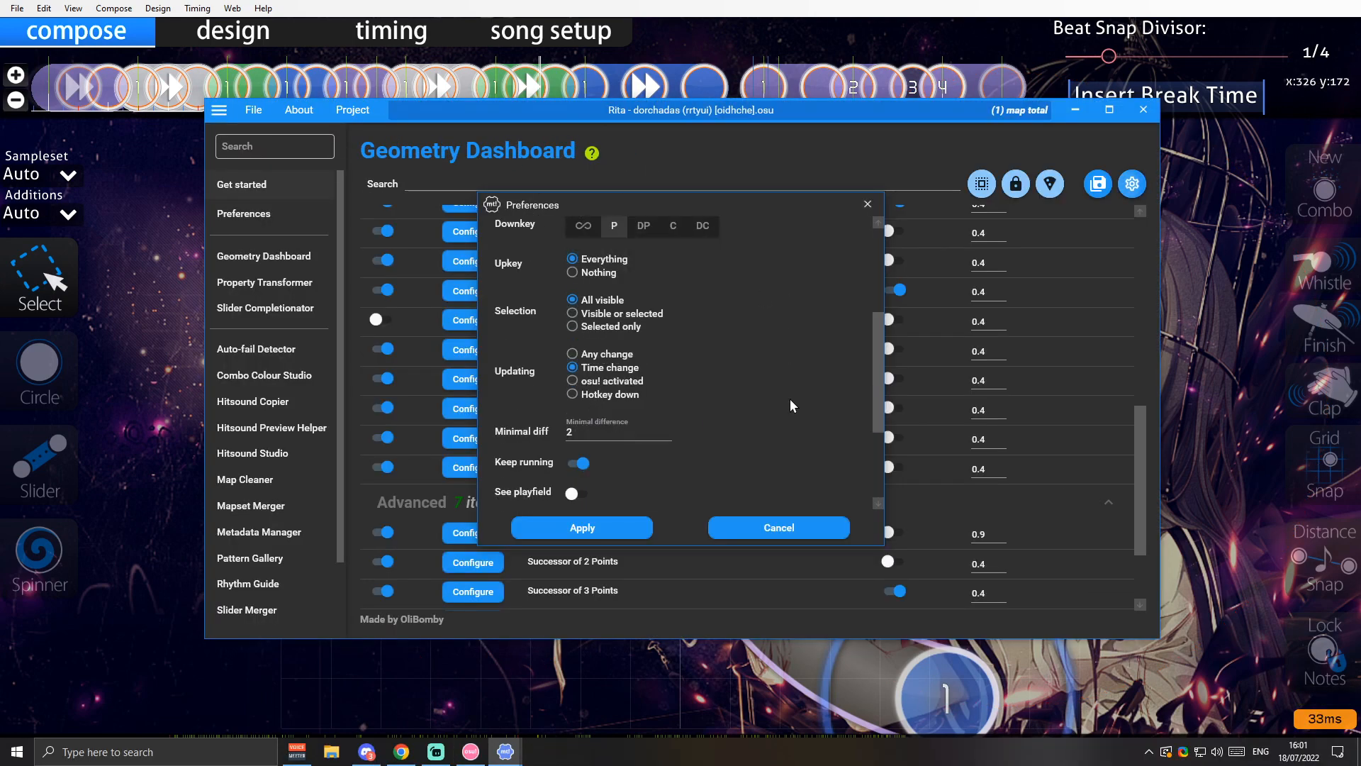
scroll(577, 392, down, 3)
click(575, 390)
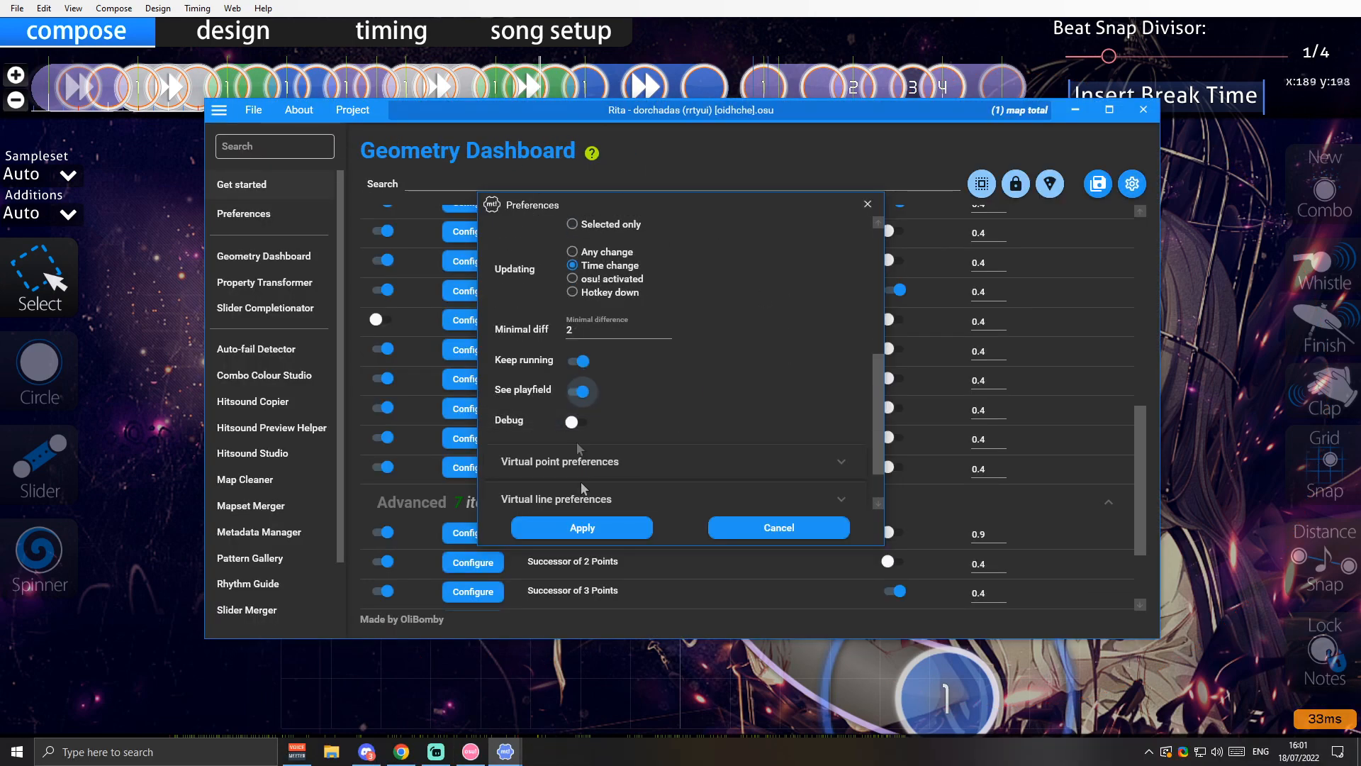
click(588, 527)
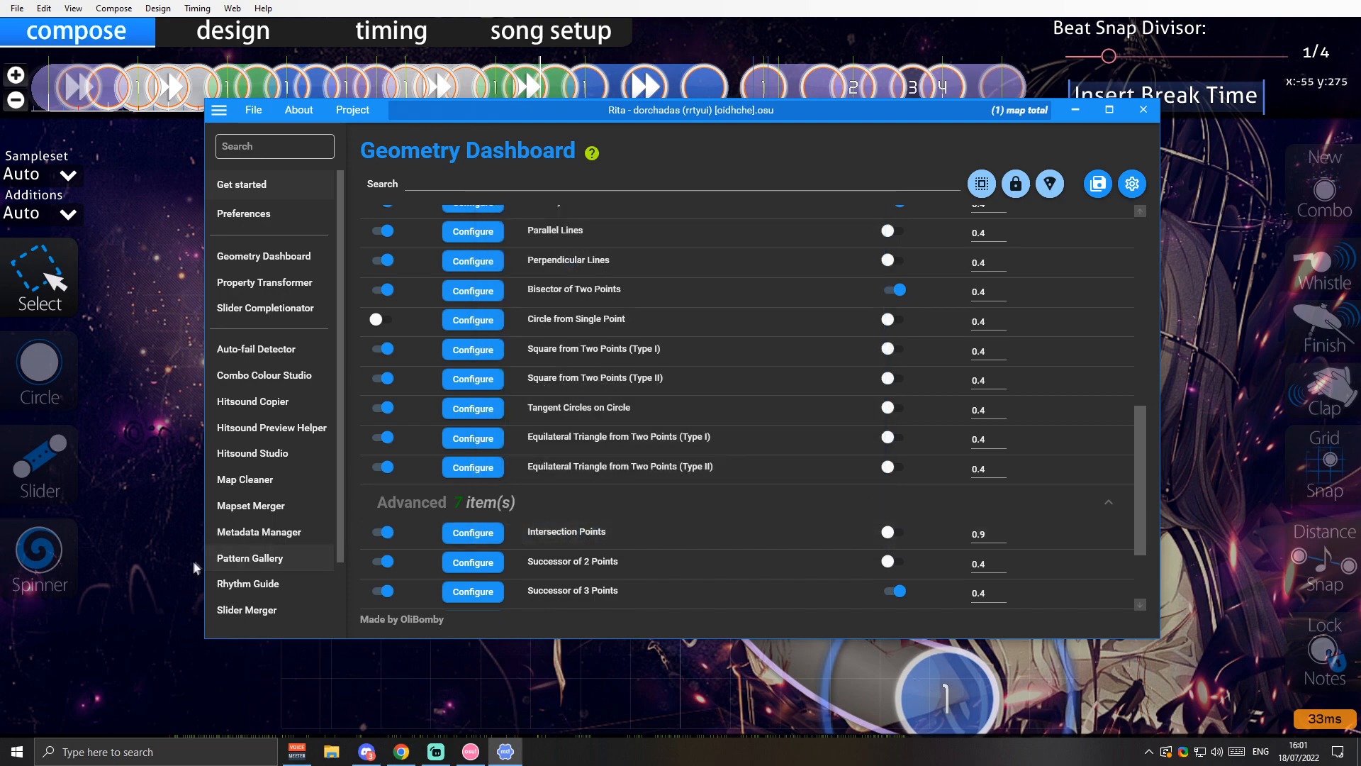
- Move through the osu! timeline between 00:14:547 and 00:15:744 to examine the playfield outline around the virtual objects
click(194, 560)
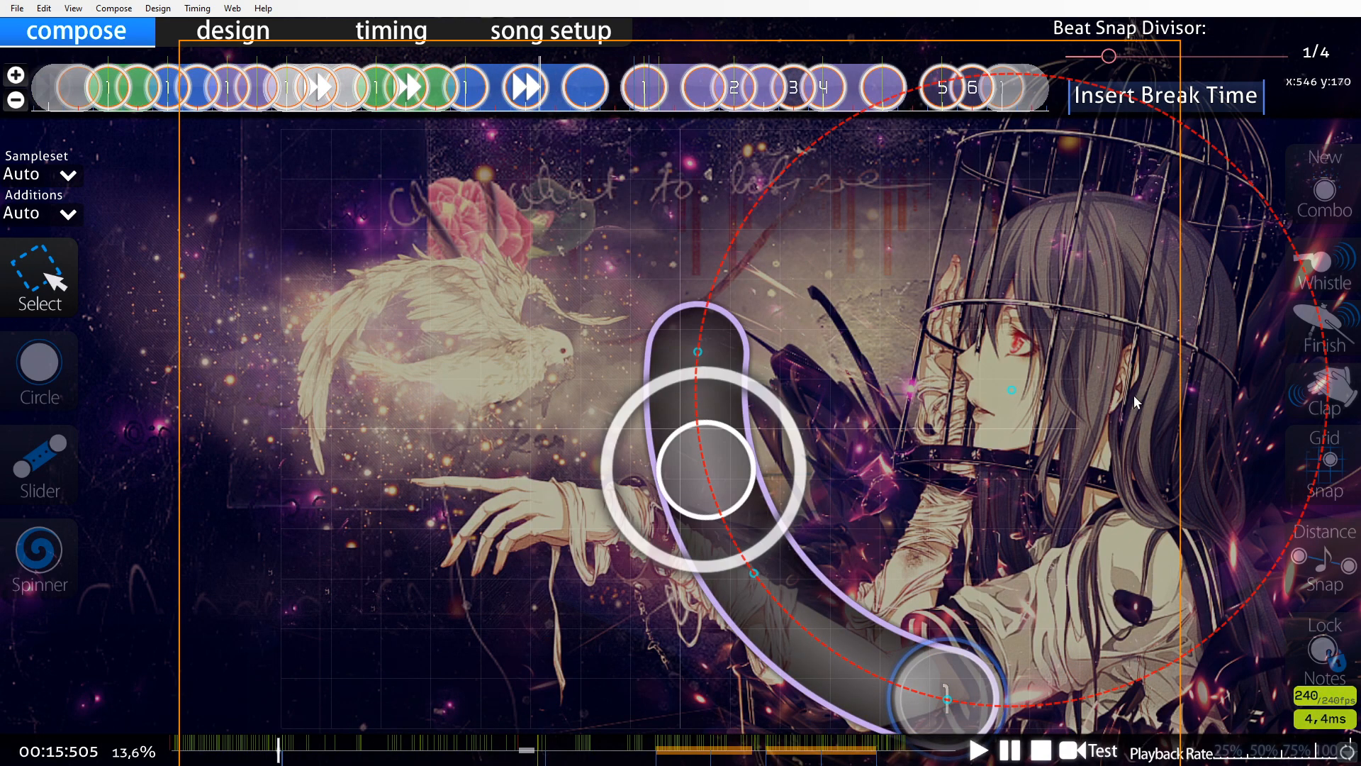
scroll(1078, 291, up, 8)
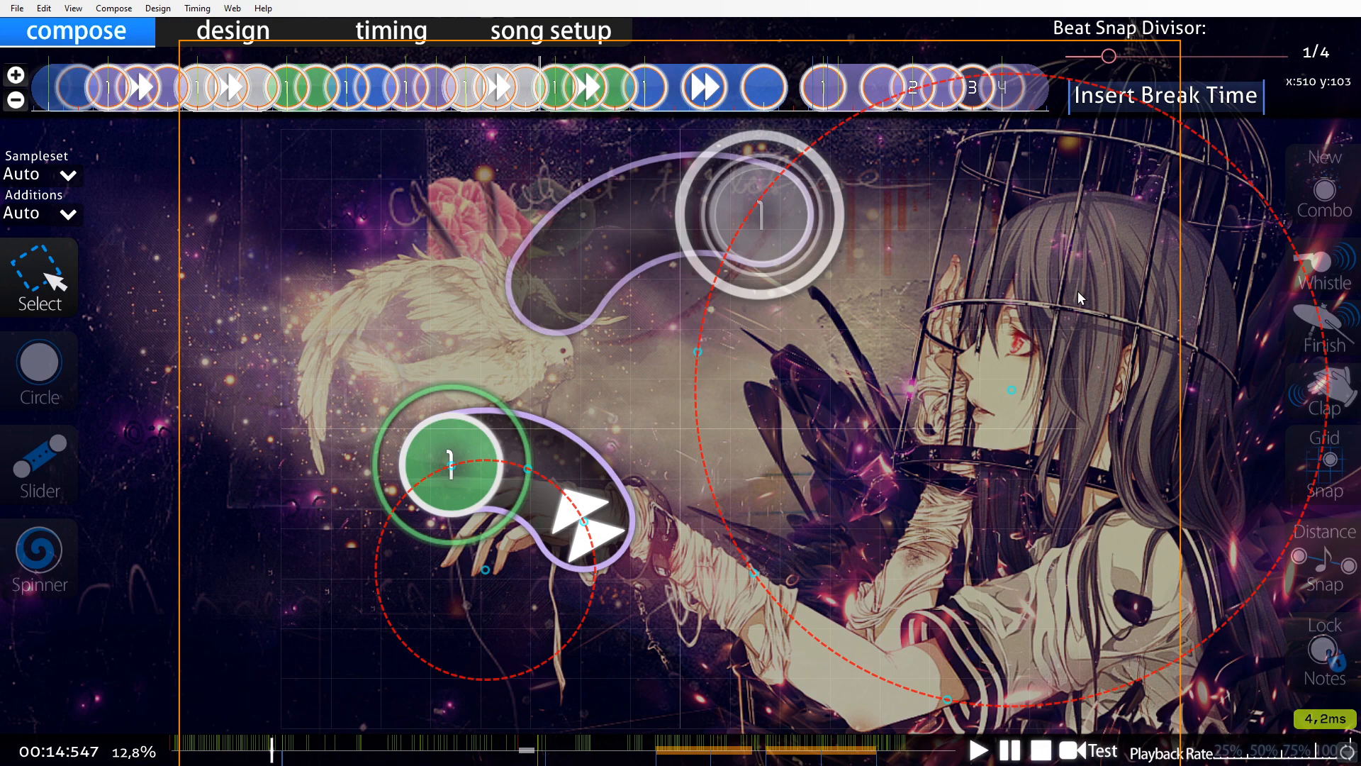
scroll(1077, 290, down, 10)
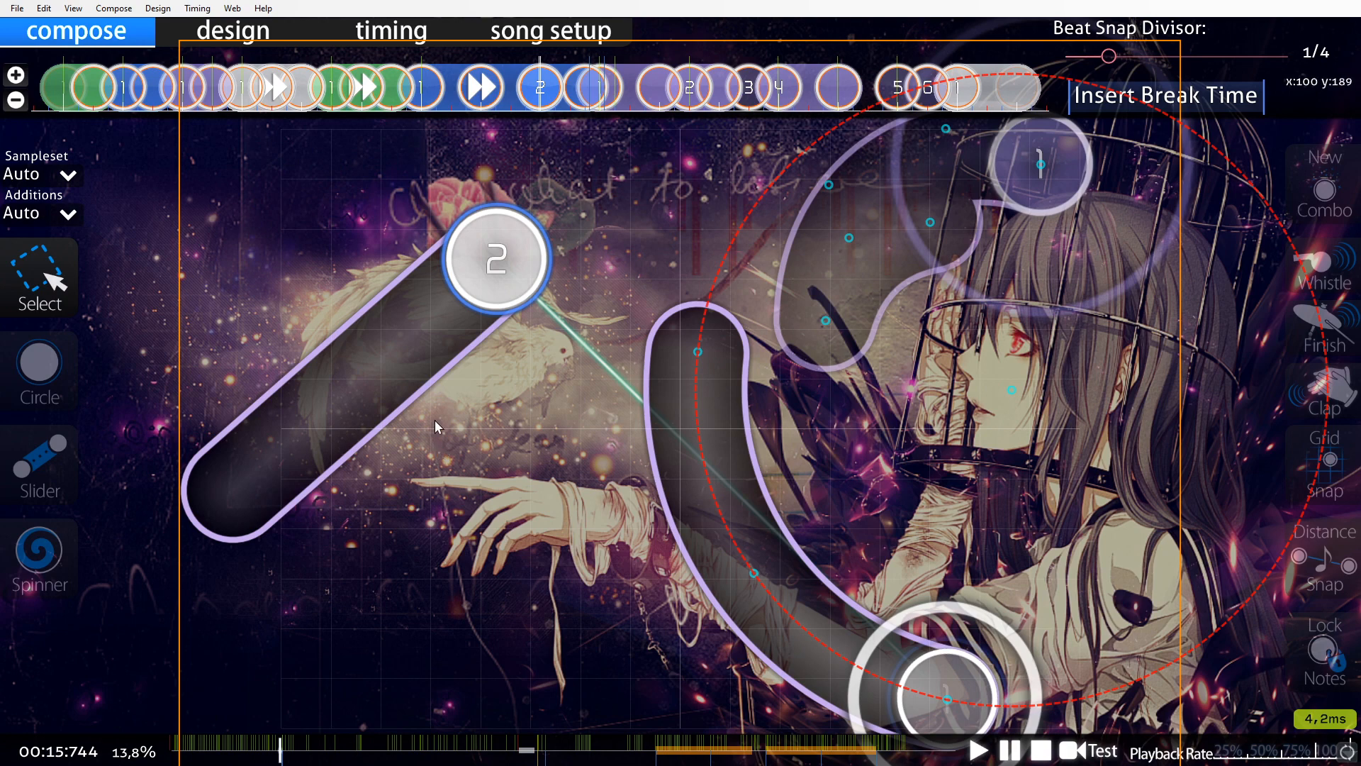
click(419, 383)
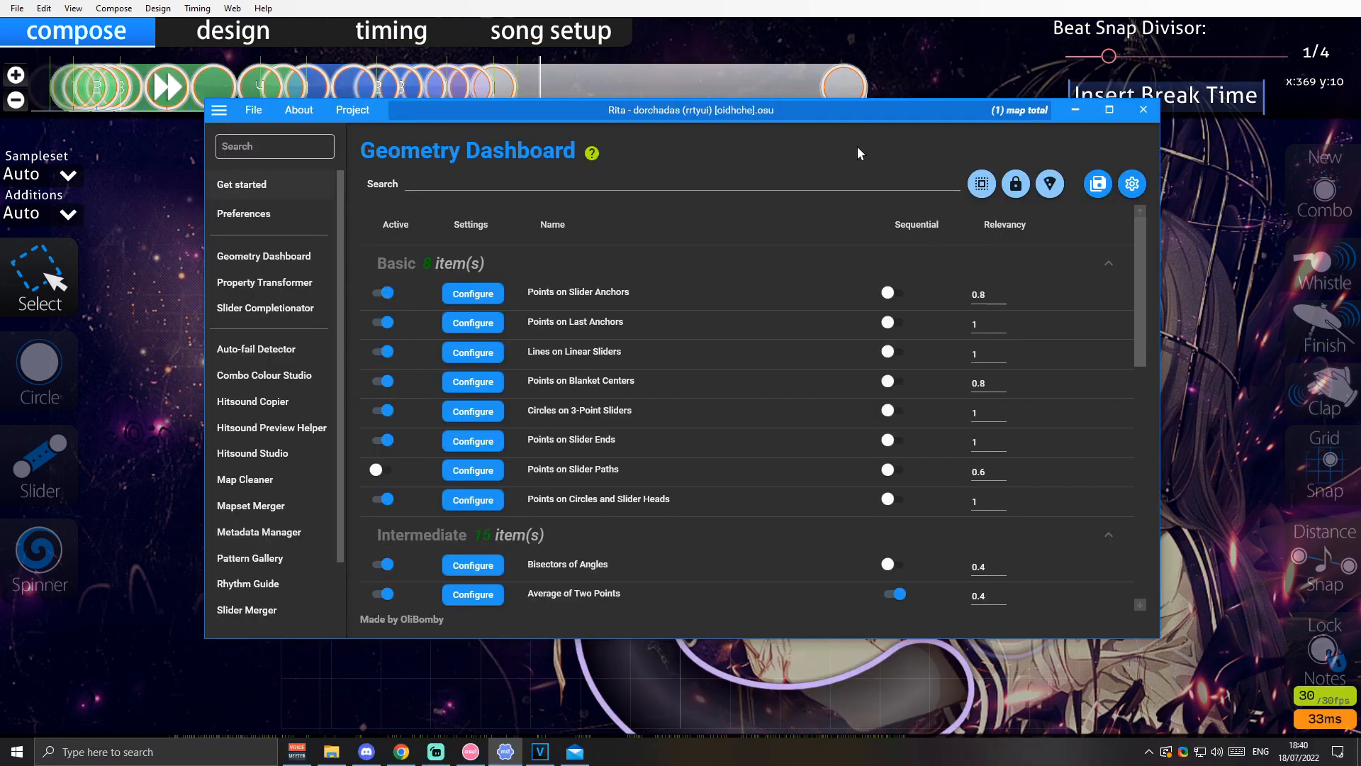